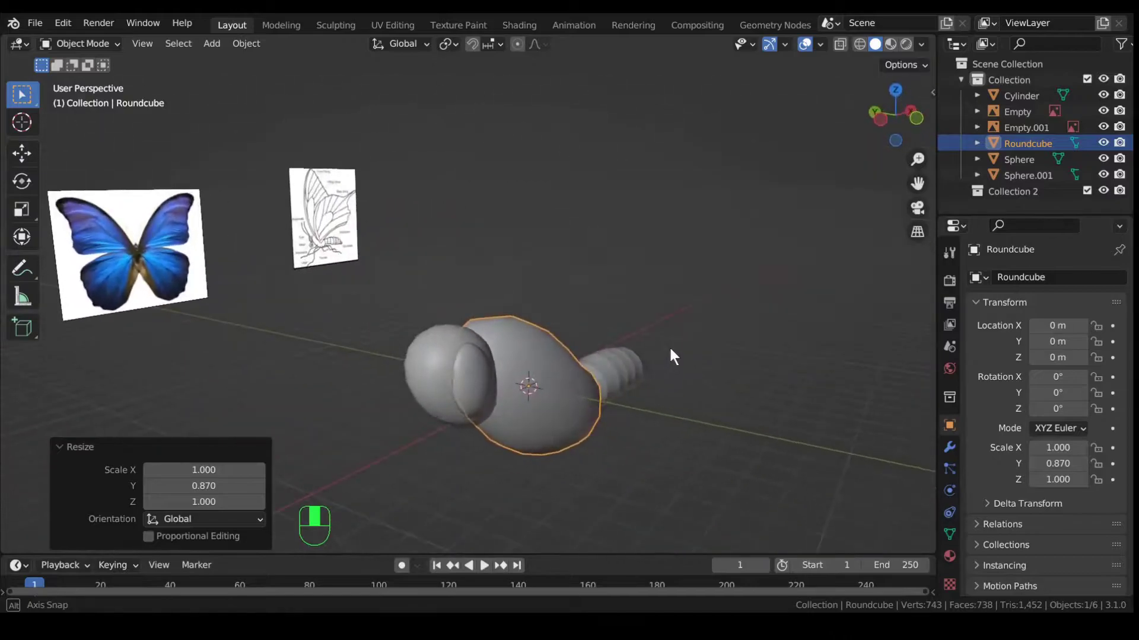
Examine the coiled proboscis and its attachment to the head in the labelled butterfly reference drawing.
middle_click_drag(605, 425, 622, 273)
left_click(652, 259)
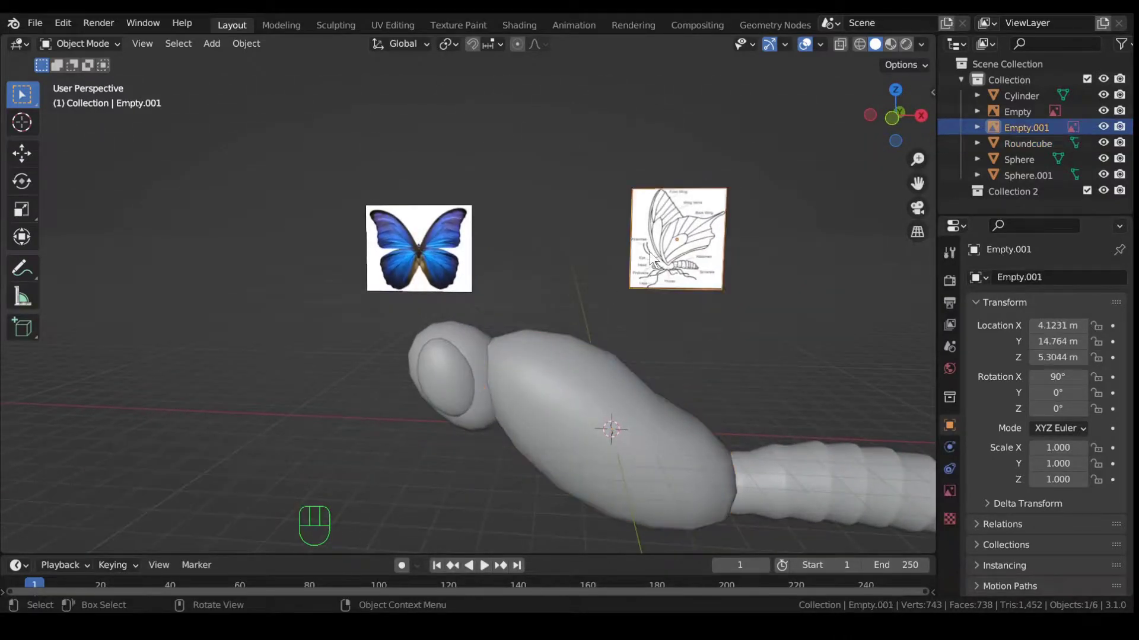
key("KP_Decimal")
mouse_move(485, 367)
middle_mouse_down("shift")
mouse_move(507, 355)
mouse_move(545, 283)
middle_mouse_up("shift")
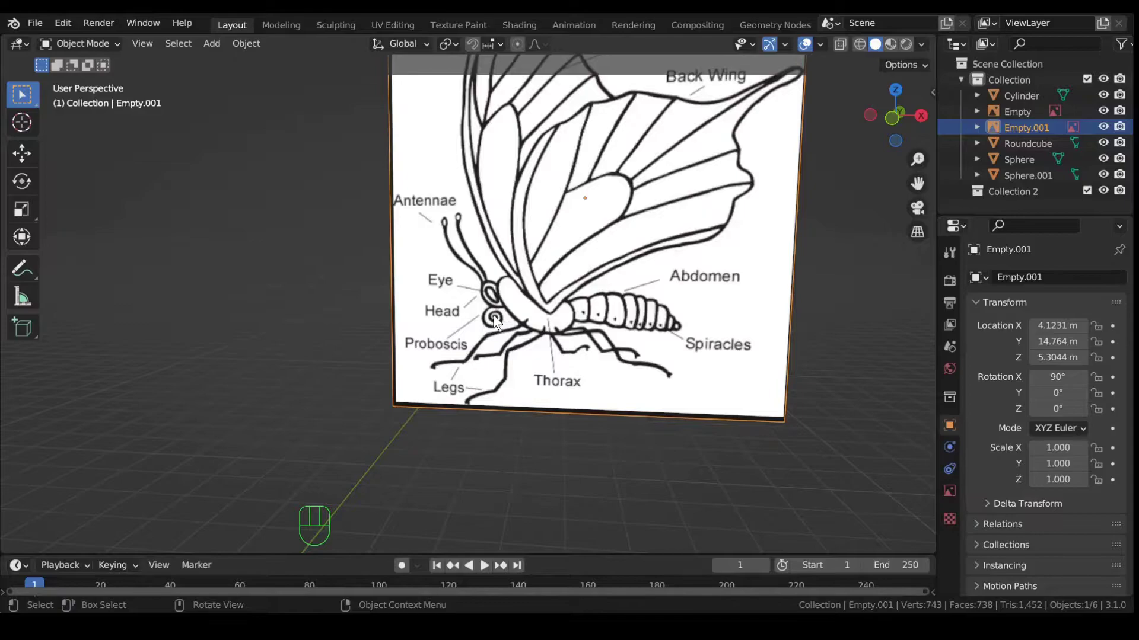
scroll(518, 320, "up", 4)
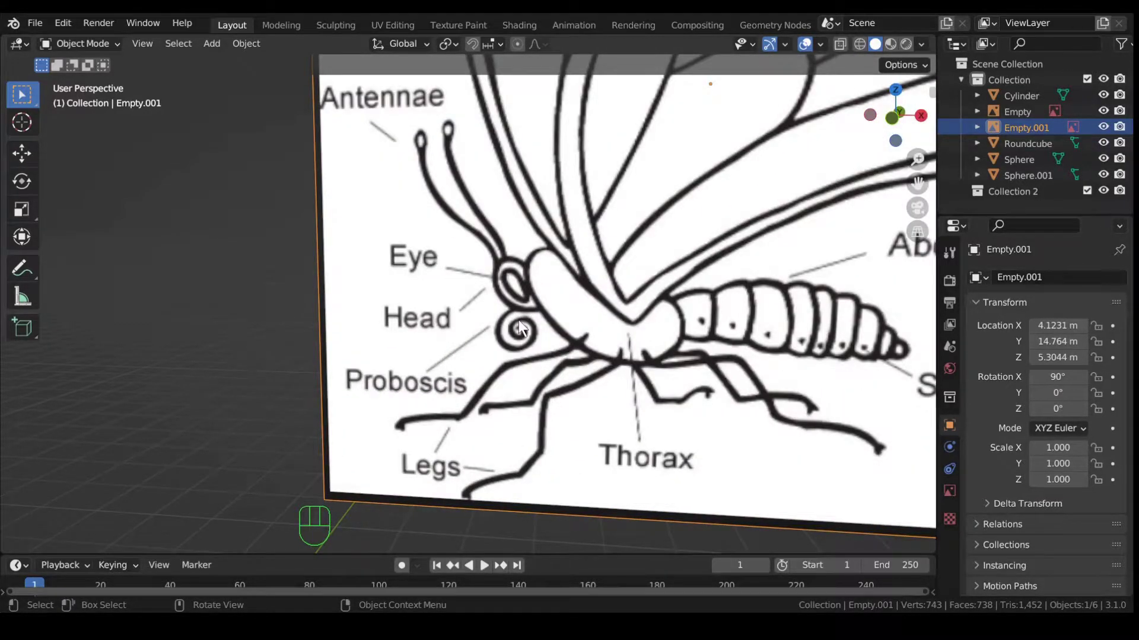
scroll(518, 321, "down", 4)
scroll(518, 320, "up", 5)
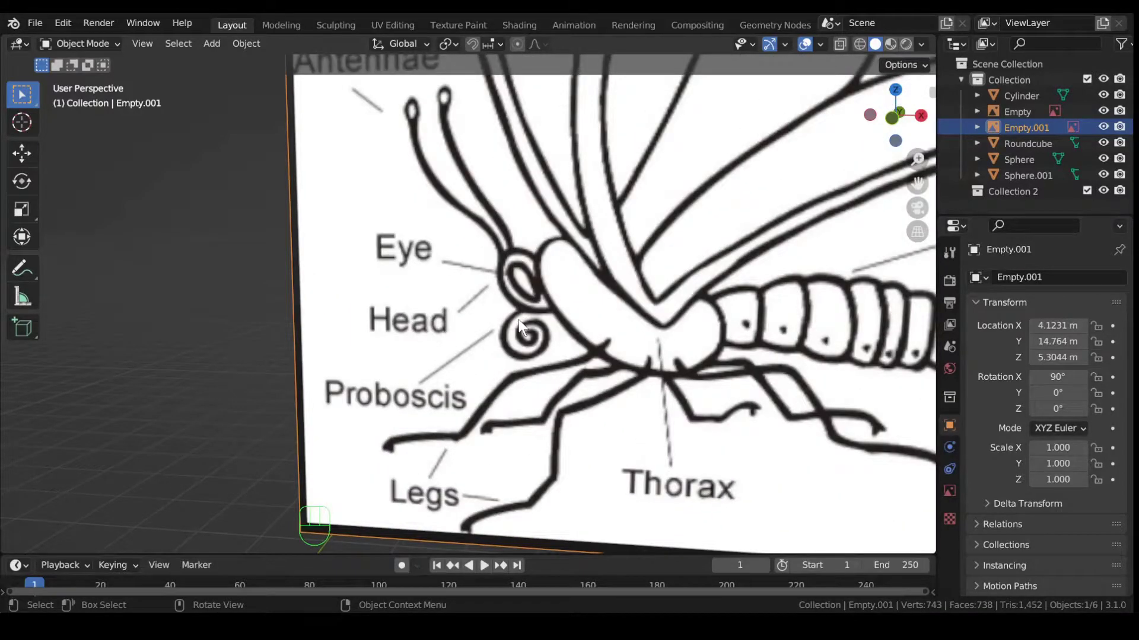
scroll(519, 318, "down", 8)
middle_click_drag(518, 321, 554, 304, "shift")
left_click(664, 330)
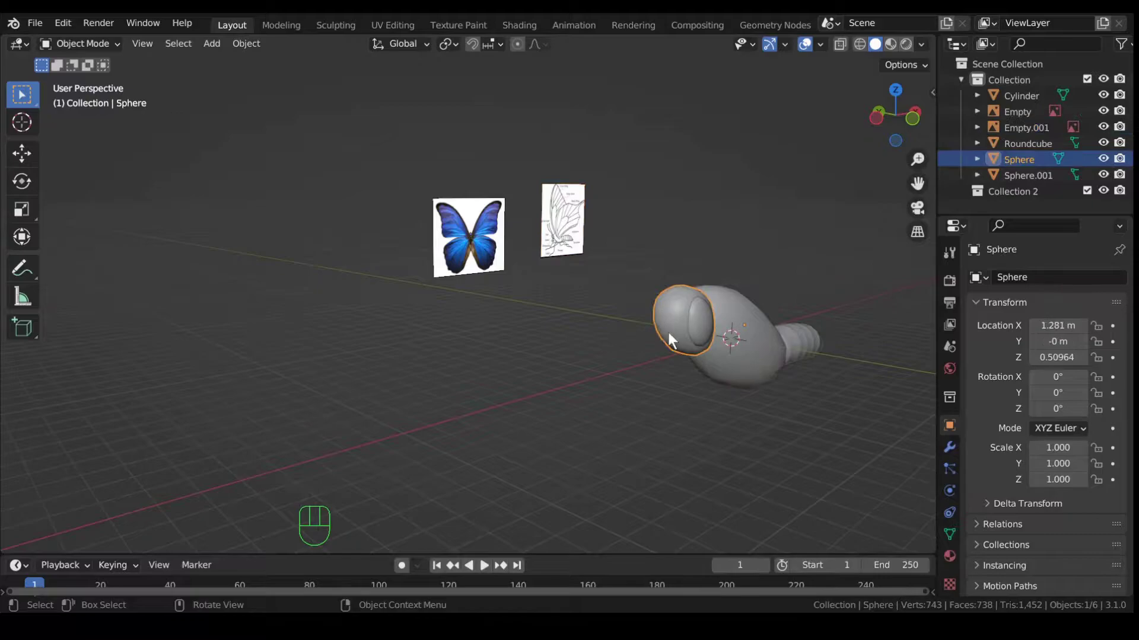
key("KP_Decimal")
middle_click_drag(666, 336, 504, 333)
key("Tab")
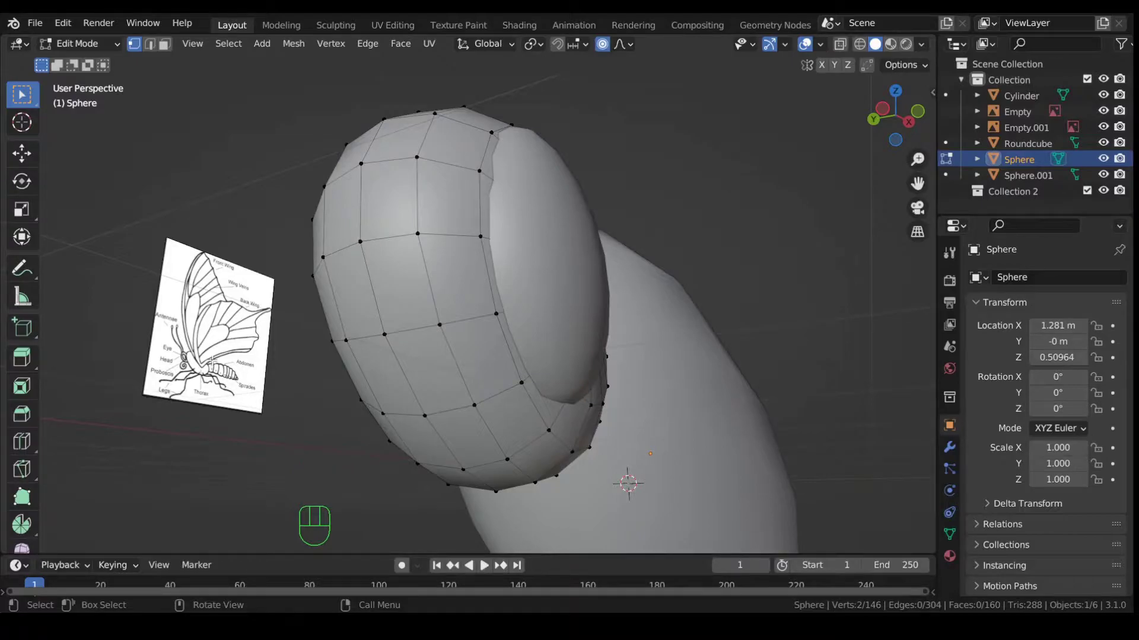
key("Tab")
Check in the labelled reference drawing where the proboscis starts beneath the head.
left_click(212, 356)
key("KP_Decimal")
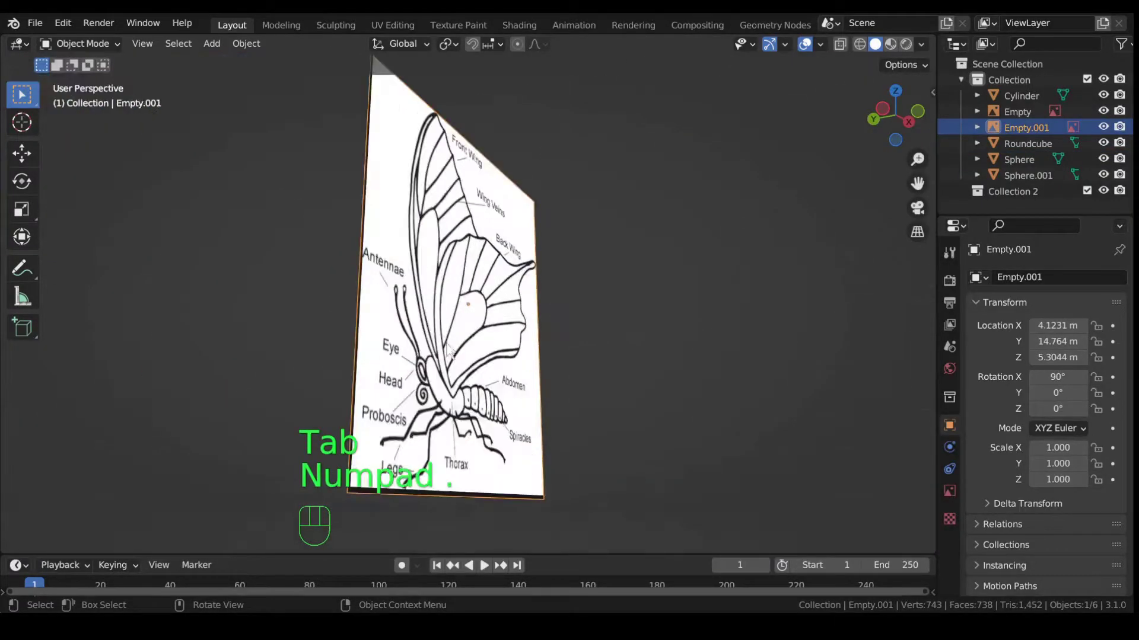
scroll(412, 349, "up", 3)
middle_click_drag(414, 352, 352, 449)
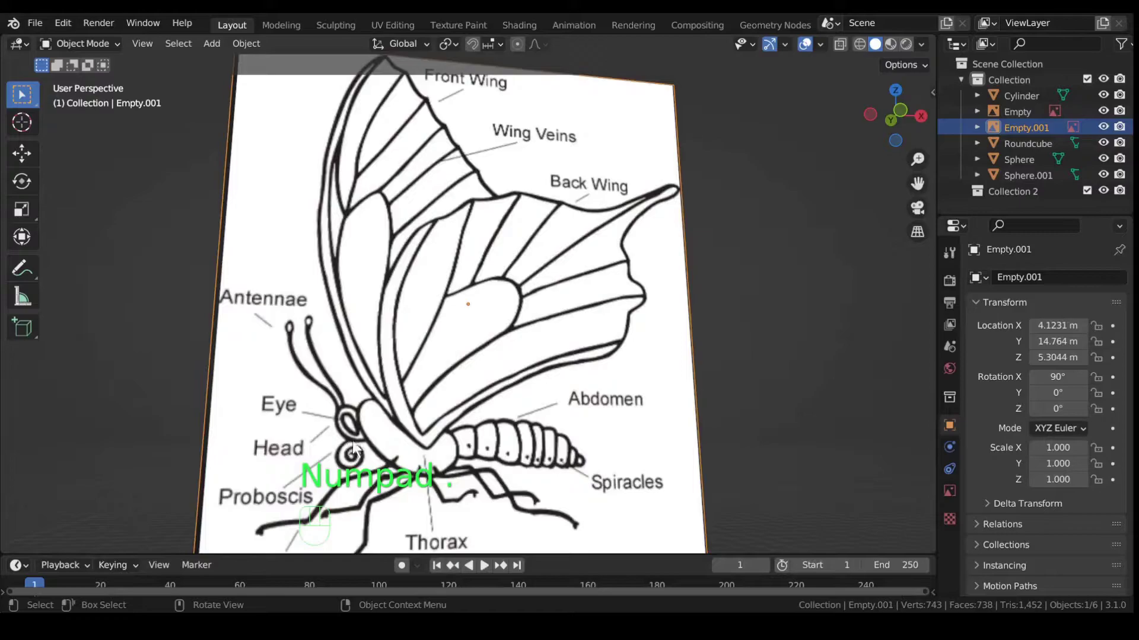
scroll(445, 437, "down", 6)
middle_click_drag(445, 437, 519, 449)
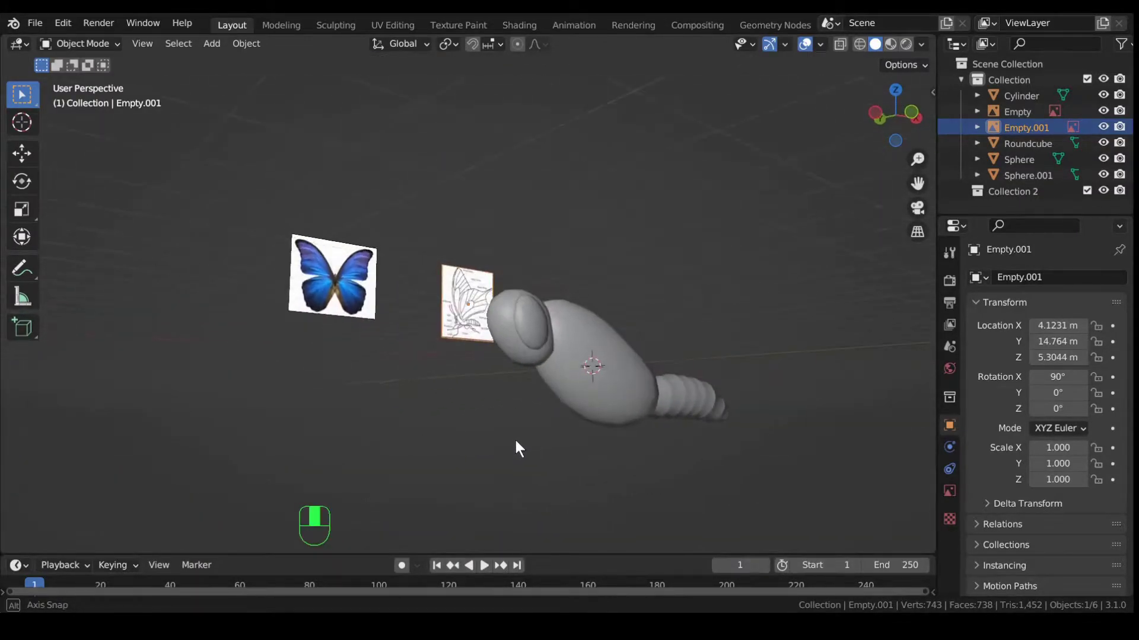
Duplicate one vertex on the lower front of the head mesh in place and separate it into its own object.
scroll(520, 438, "up", 2)
left_click(561, 397)
key("Tab")
scroll(578, 428, "up", 3)
middle_click_drag(578, 429, 616, 388, "shift")
left_click(590, 346)
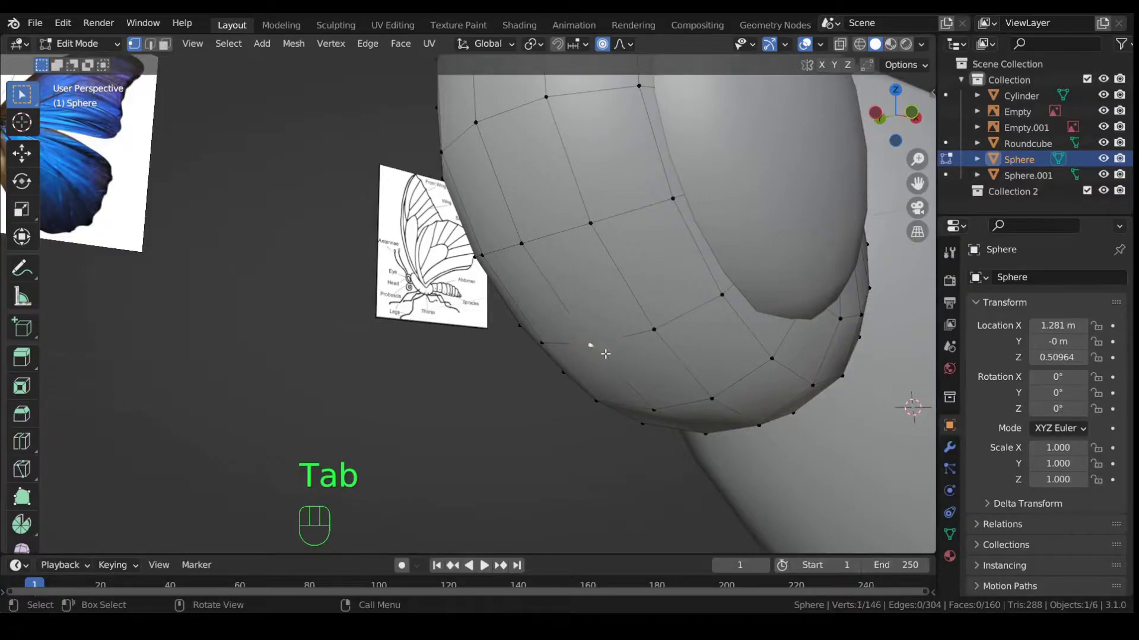
scroll(615, 354, "down", 5)
scroll(568, 379, "up", 6)
scroll(571, 386, "down", 4)
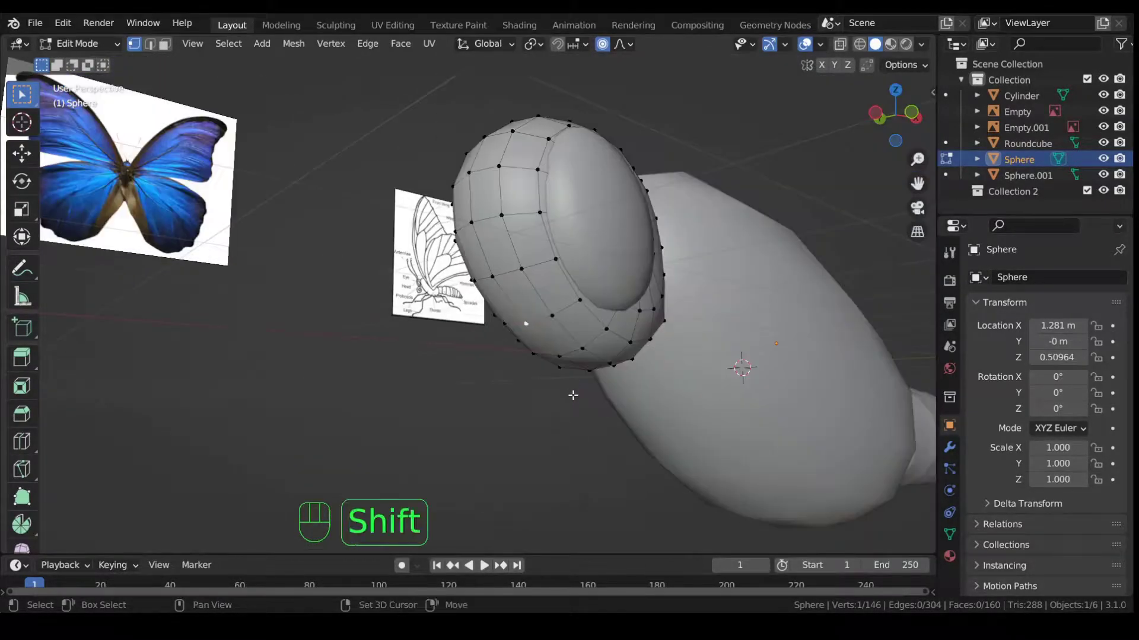
key("shift+d")
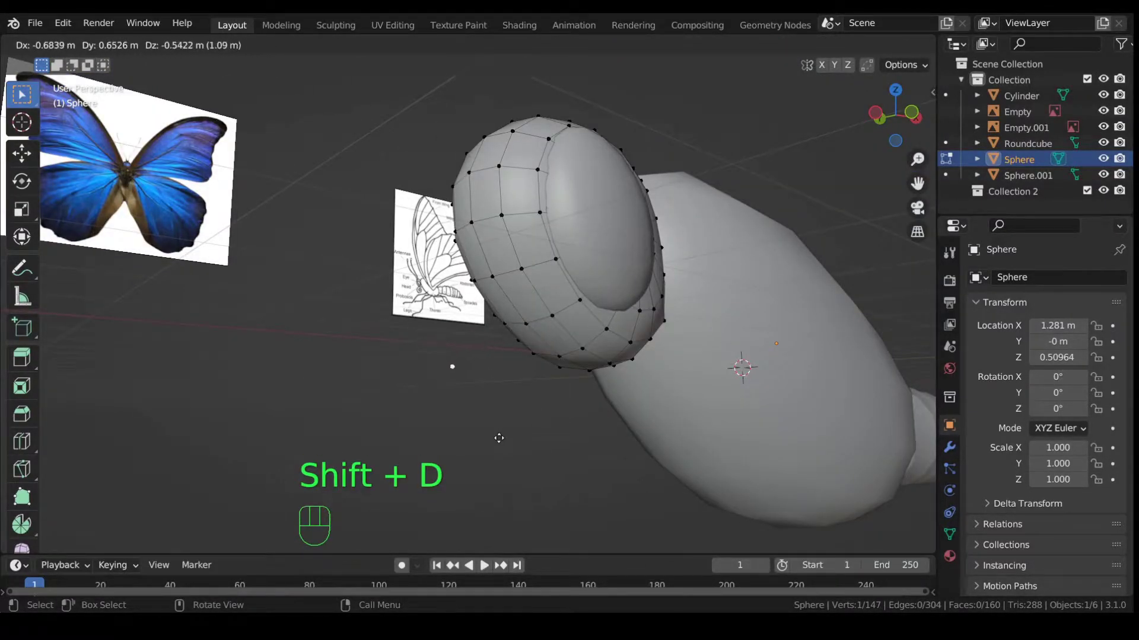
right_click(499, 437)
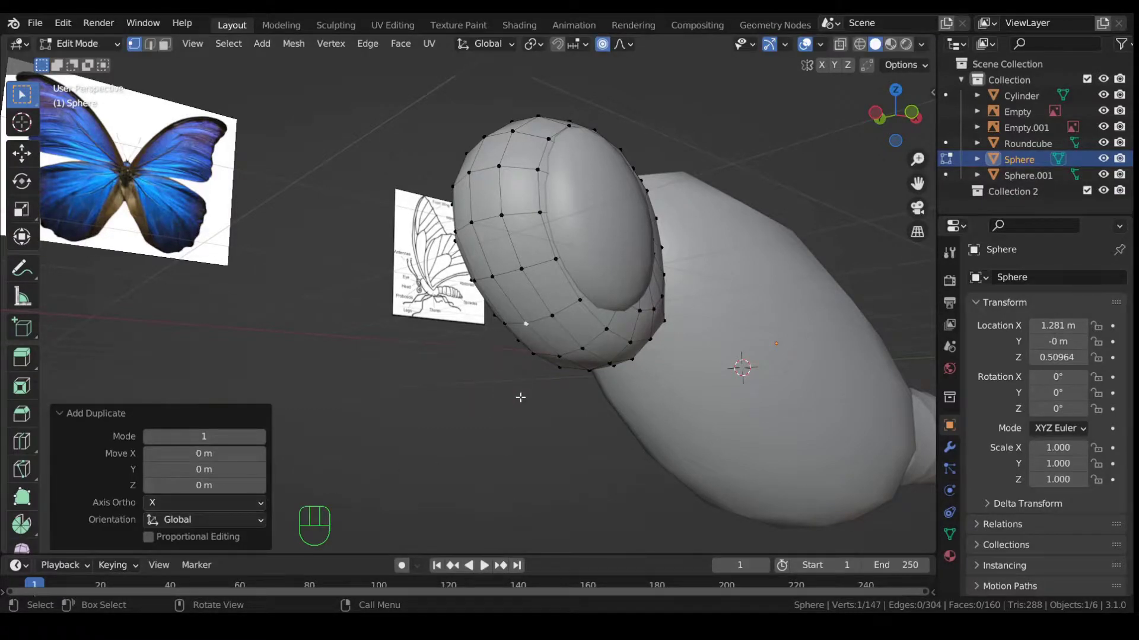
key("p")
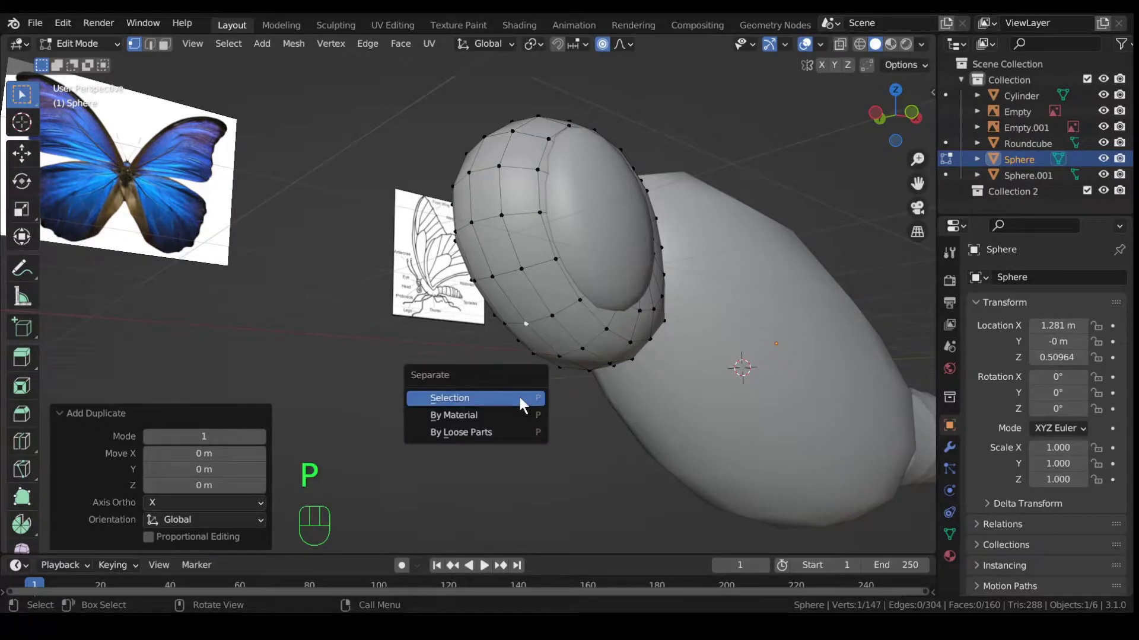
left_click(520, 398)
key("Tab")
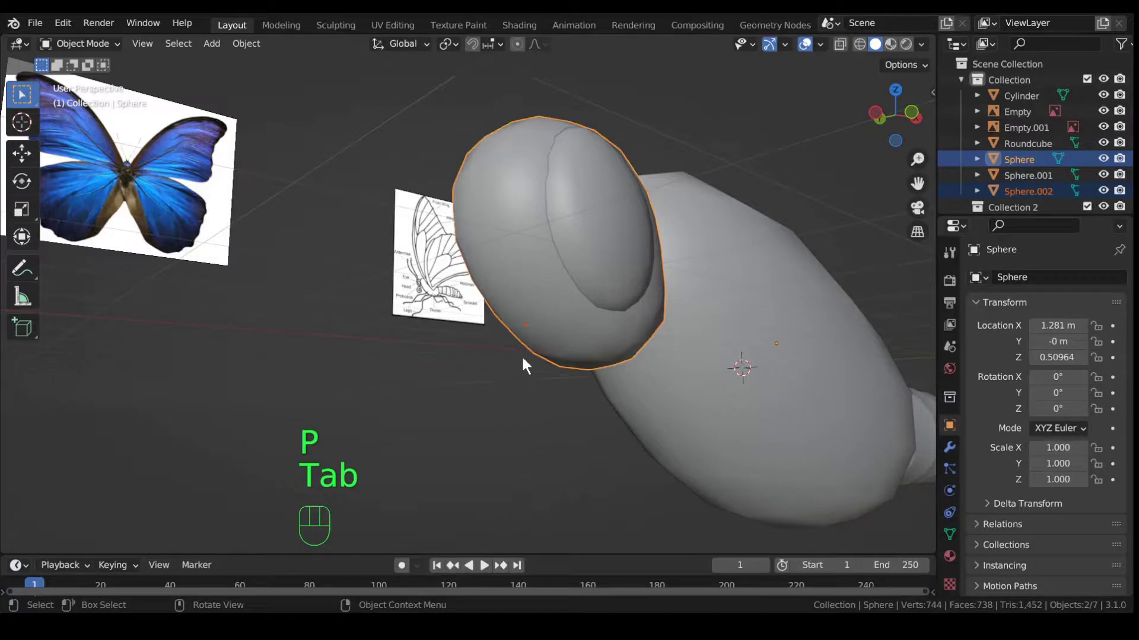
In front orthographic view, extrude the separated vertex point by point into the outer loop of a proboscis spiral below the head.
left_click(525, 326)
mouse_move(573, 364)
middle_mouse_down()
mouse_move(624, 352)
mouse_move(581, 364)
middle_mouse_up()
key("KP_1")
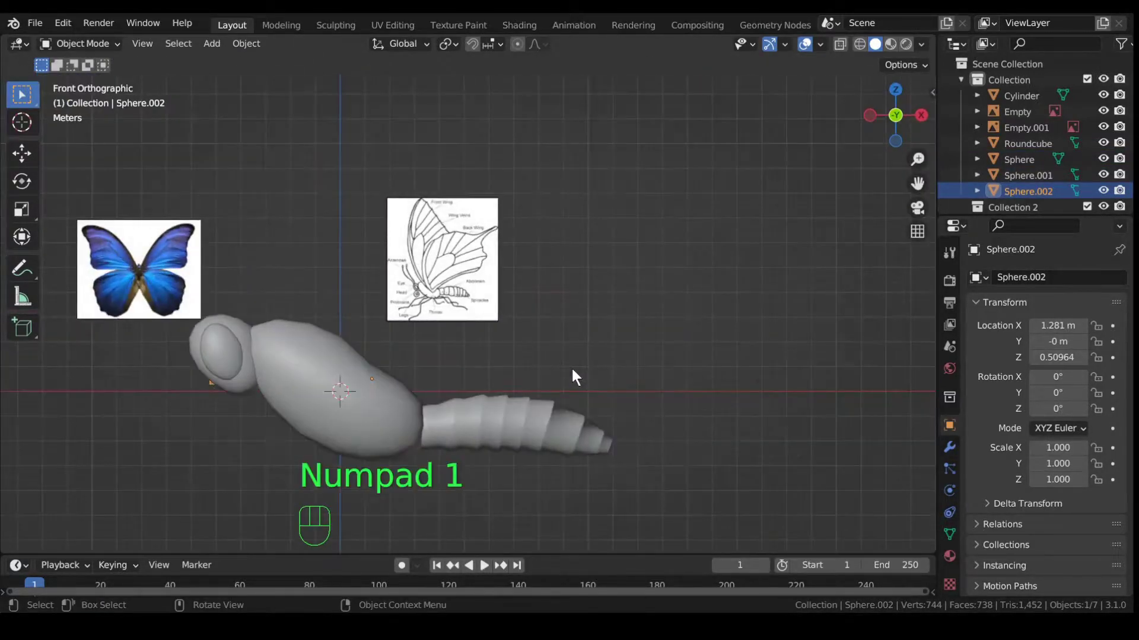
middle_click_drag(427, 422, 617, 318, "shift")
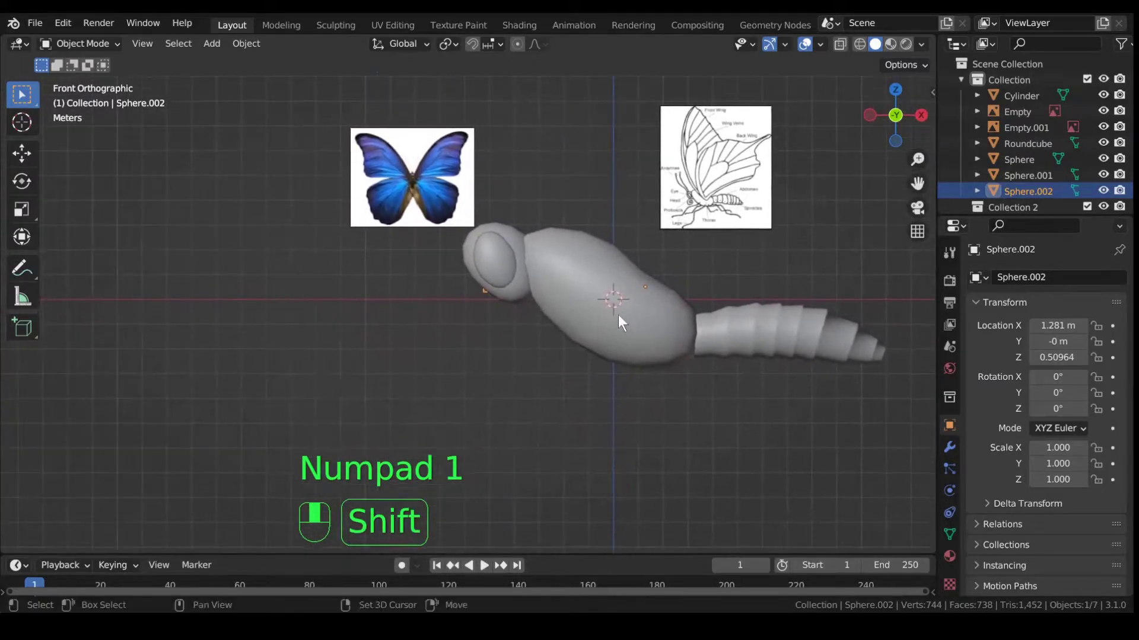
scroll(588, 338, "up", 5)
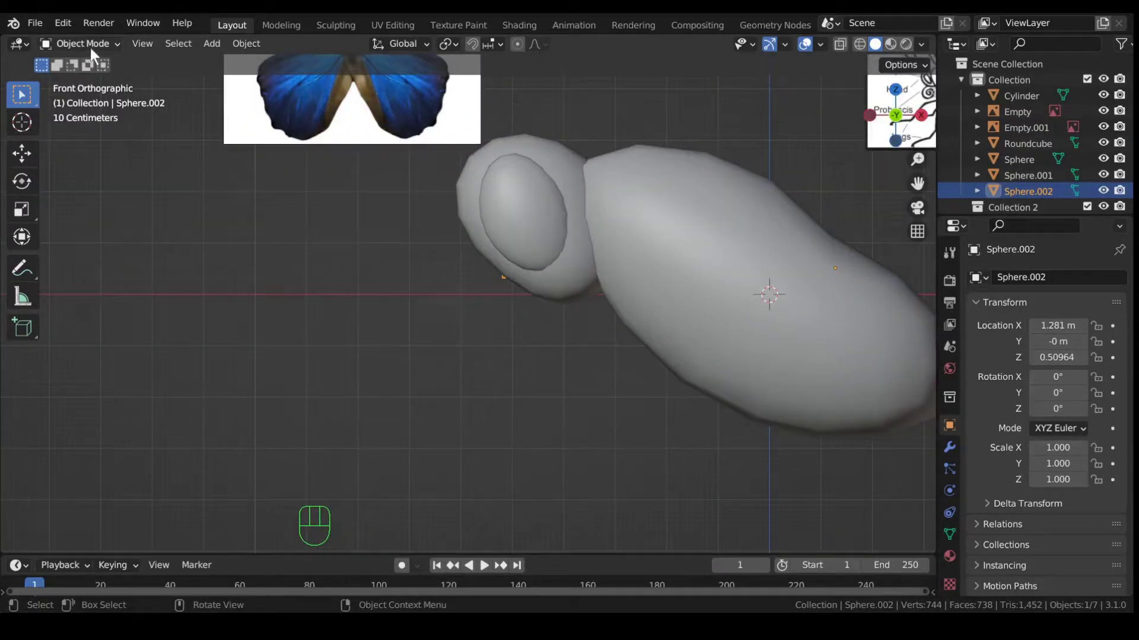
scroll(454, 252, "up", 2)
scroll(521, 297, "down", 1)
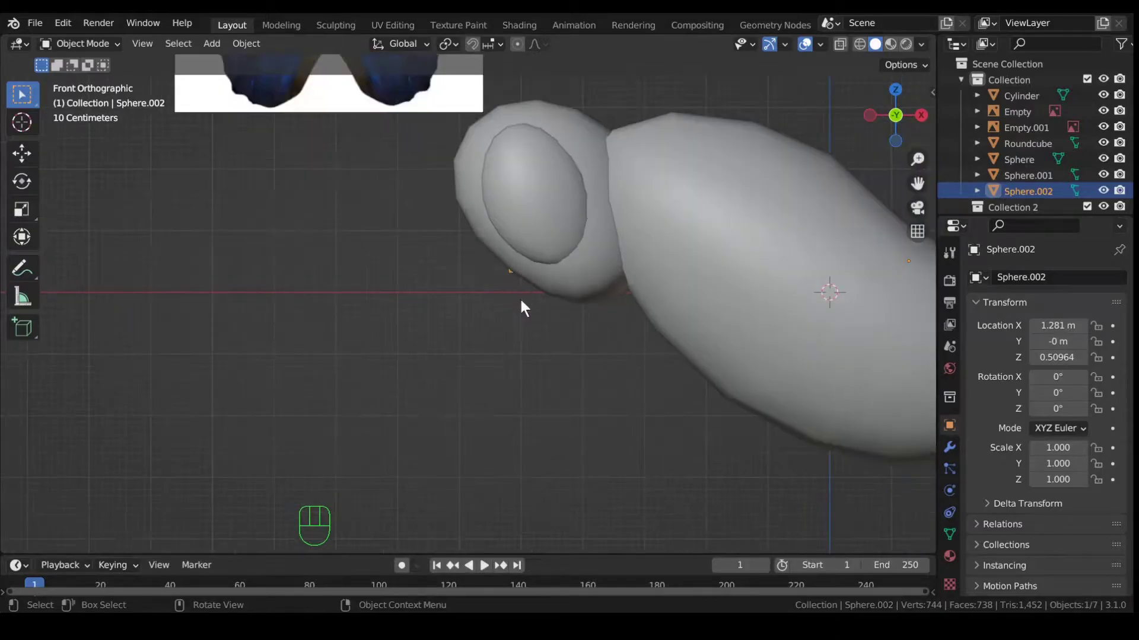
key("Tab")
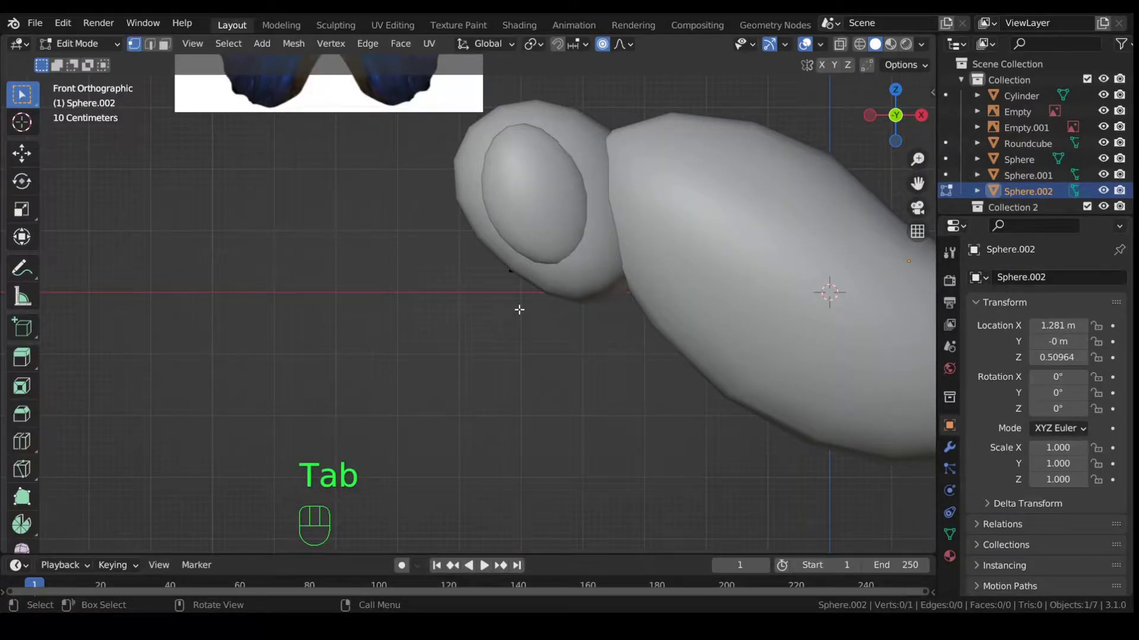
key("a")
scroll(499, 316, "down", 1)
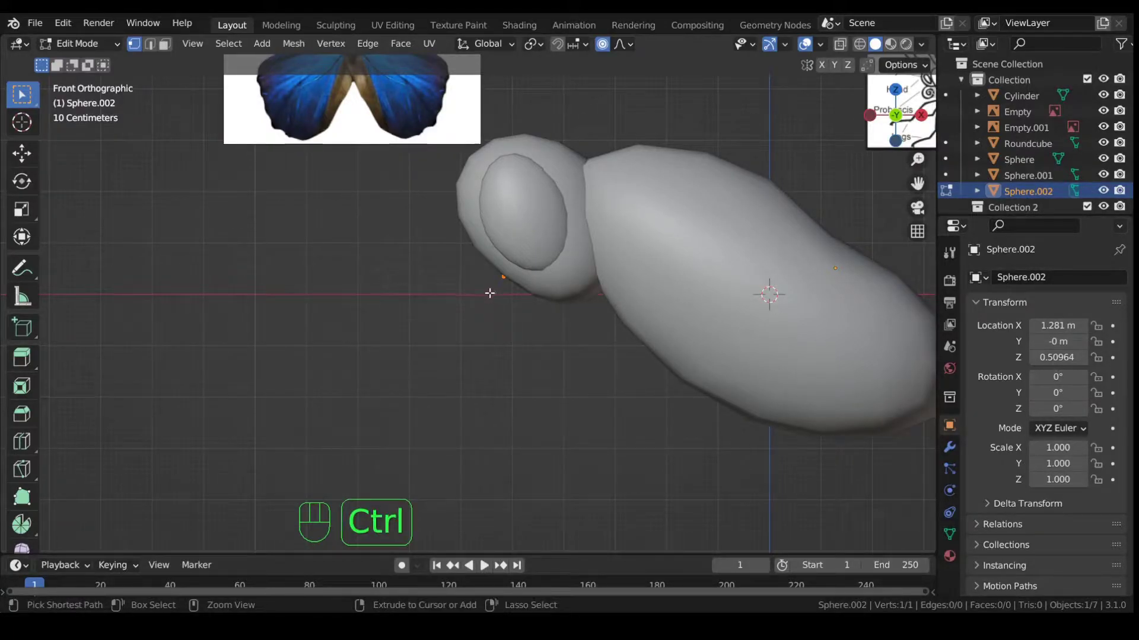
right_click(491, 291, "ctrl")
right_click(491, 355, "ctrl")
right_click(505, 363, "ctrl")
right_click(528, 368, "ctrl")
right_click(549, 350, "ctrl")
right_click(548, 332, "ctrl")
right_click(542, 320, "ctrl")
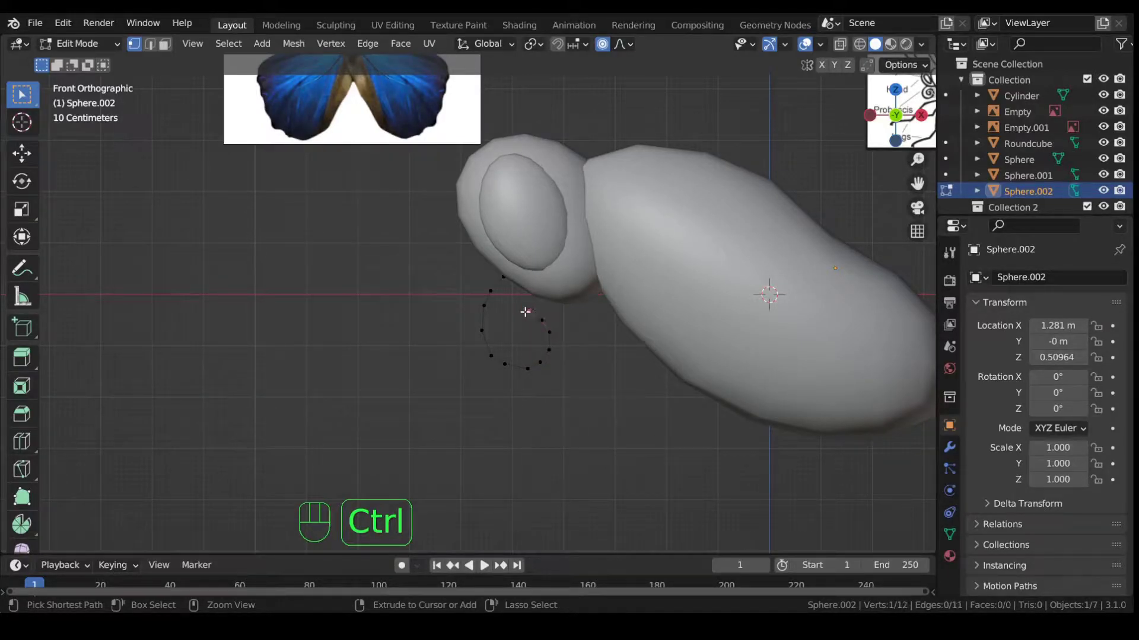
Extrude the vertex chain further inward to form the spiral's inner coil, then undo the last added vertex and finish mesh editing.
right_click(507, 321, "ctrl")
right_click(501, 334, "ctrl")
right_click(504, 347, "ctrl")
right_click(532, 348, "ctrl")
right_click(534, 337, "ctrl")
middle_click_drag(506, 313, 571, 319)
key("KP_Decimal")
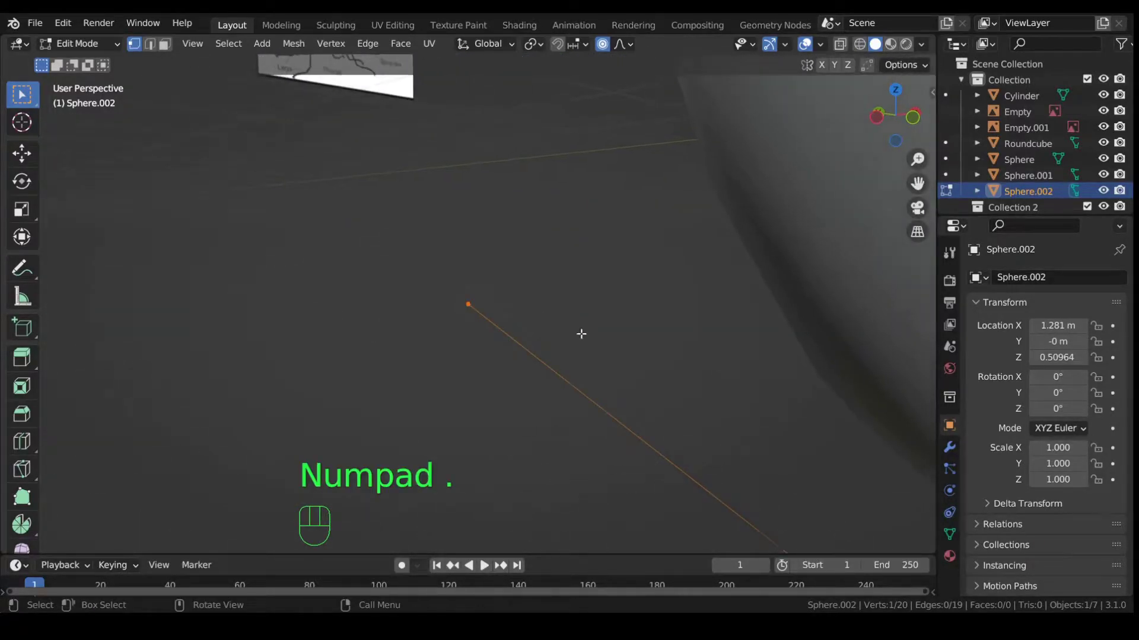
key("ctrl+z")
middle_click_drag(516, 328, 442, 334)
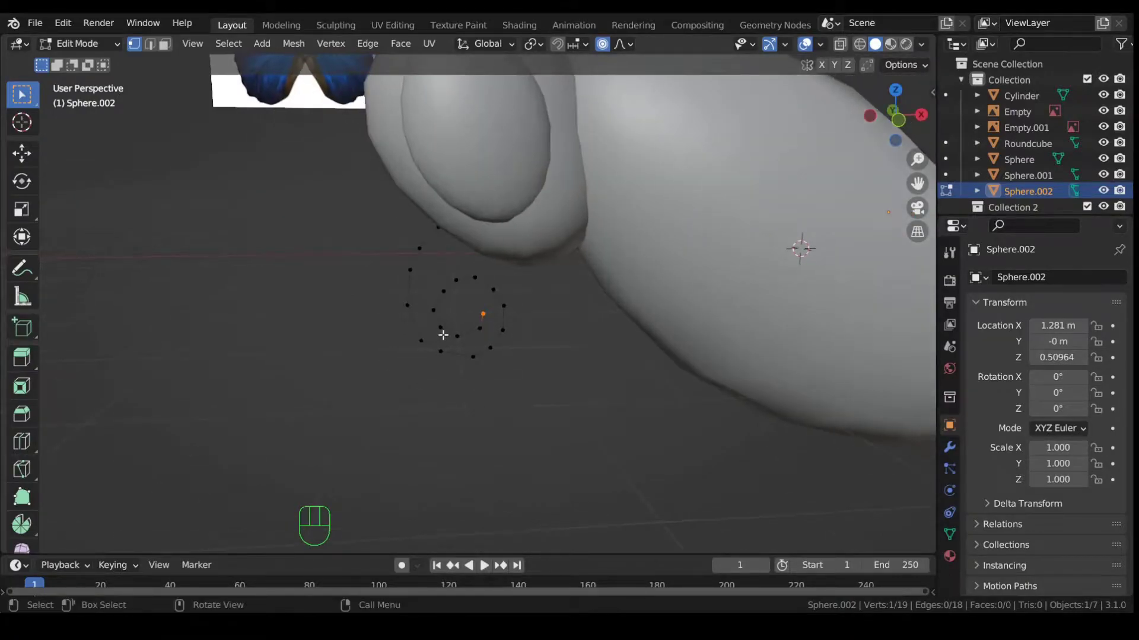
key("Tab")
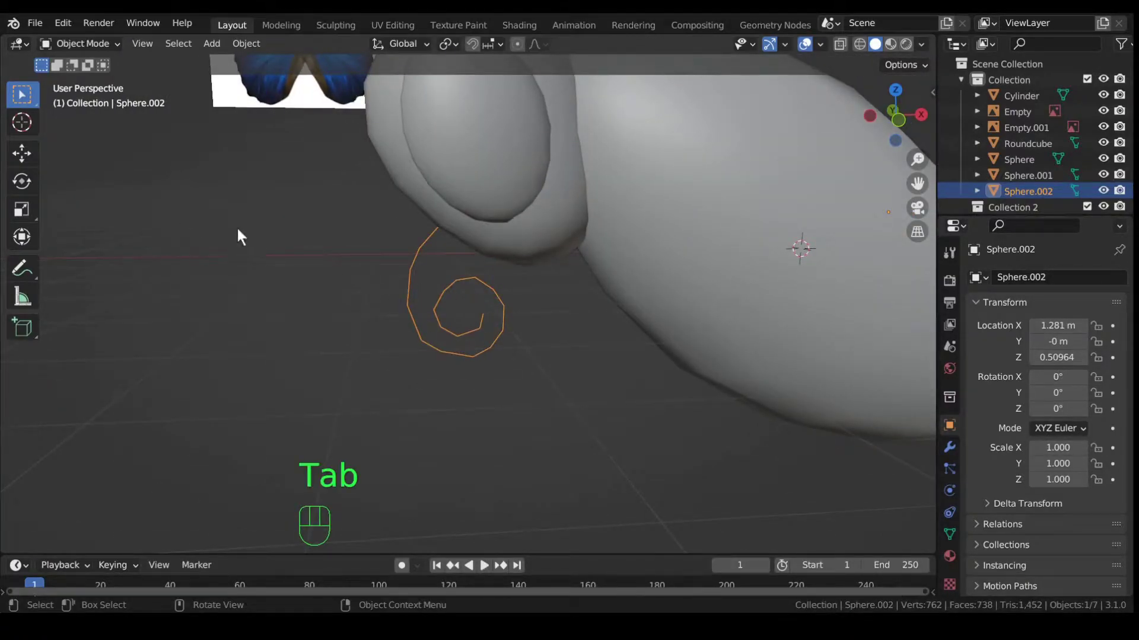
Convert the proboscis spiral from a mesh to a curve.
left_click(243, 44)
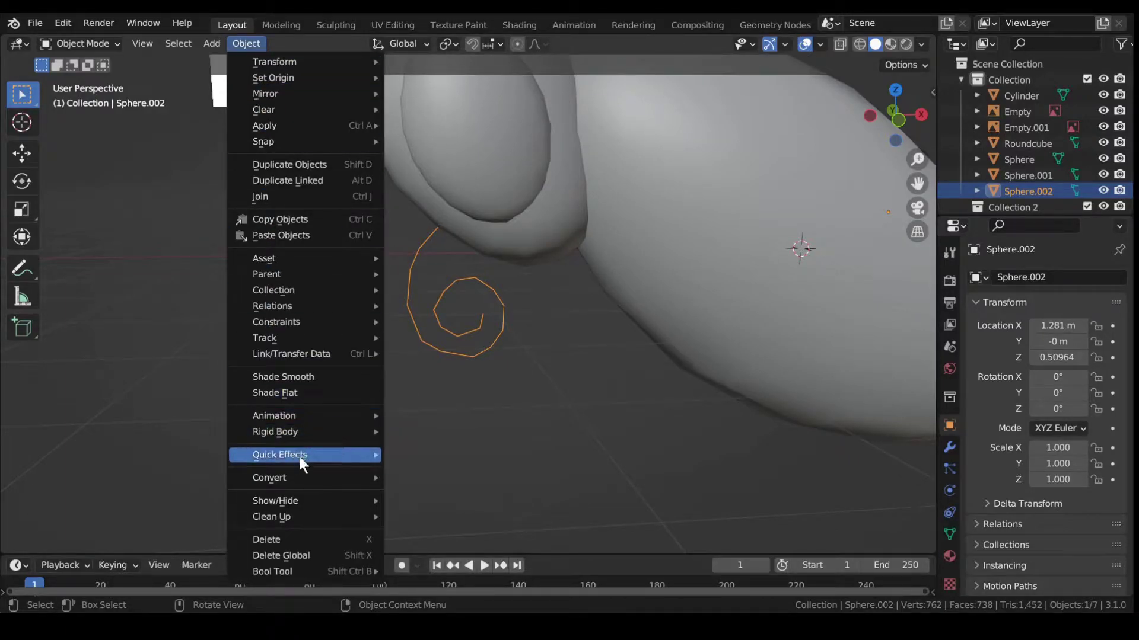
mouse_move(301, 481)
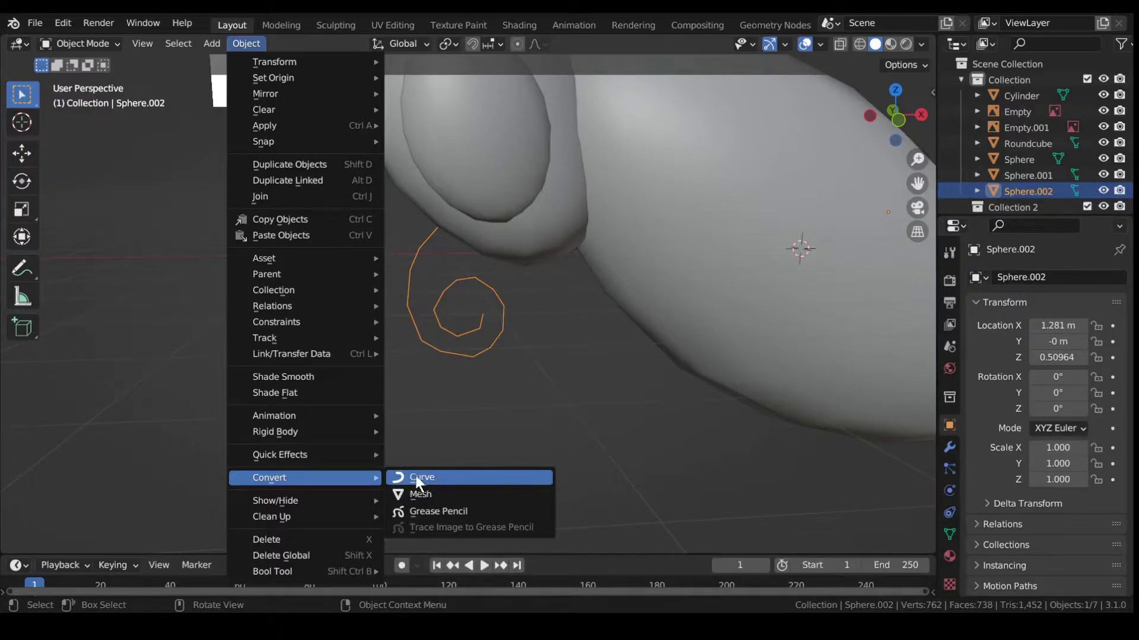
left_click(444, 476)
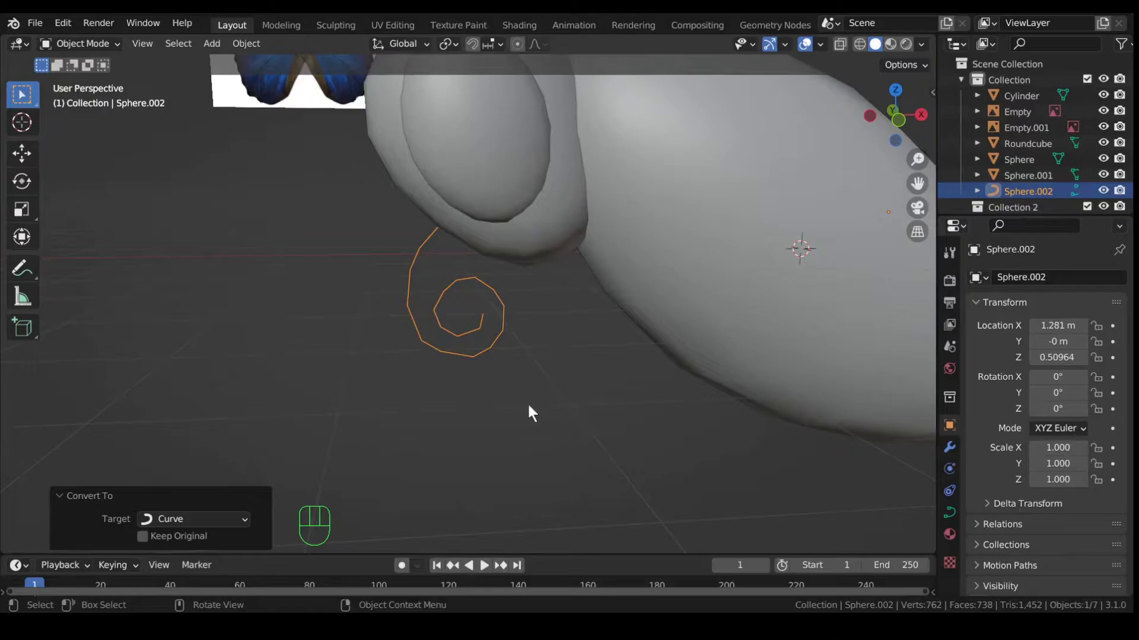
scroll(820, 487, "down", 1)
Give the proboscis curve a round bevel with a depth of 0.023 m.
left_click(949, 512)
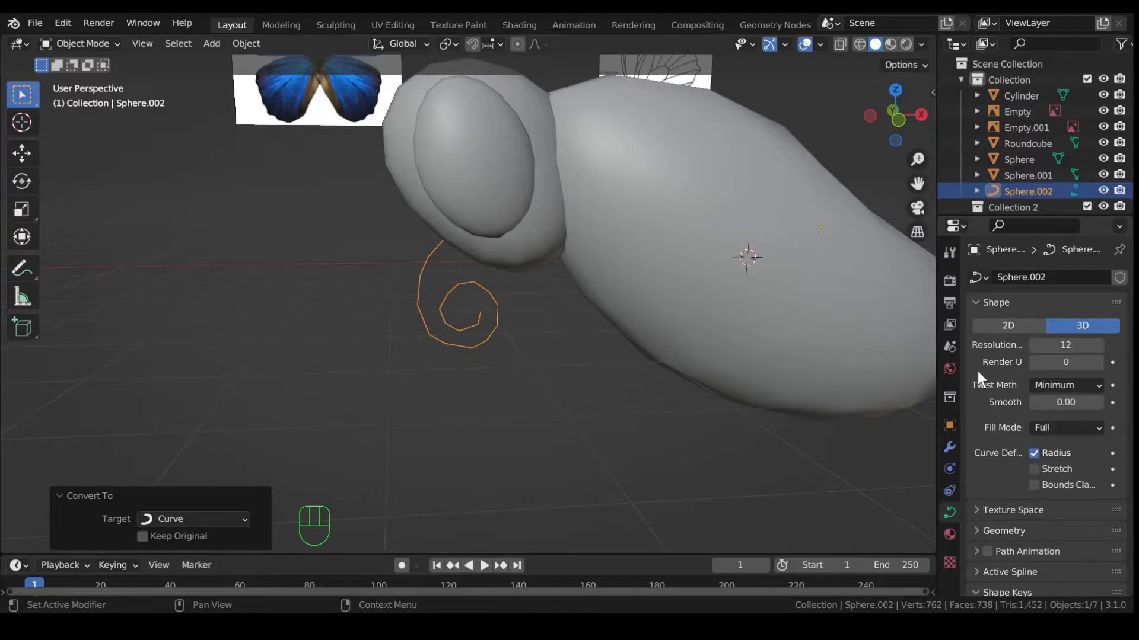
scroll(980, 374, "down", 4)
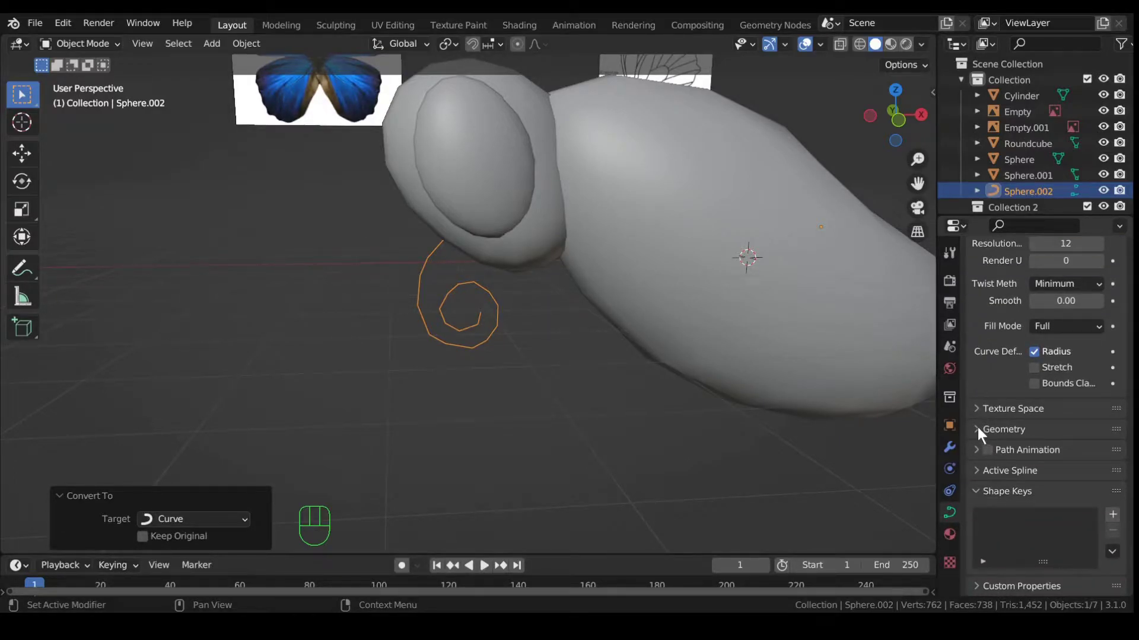
left_click(977, 428)
scroll(985, 422, "down", 6)
scroll(986, 424, "down", 3)
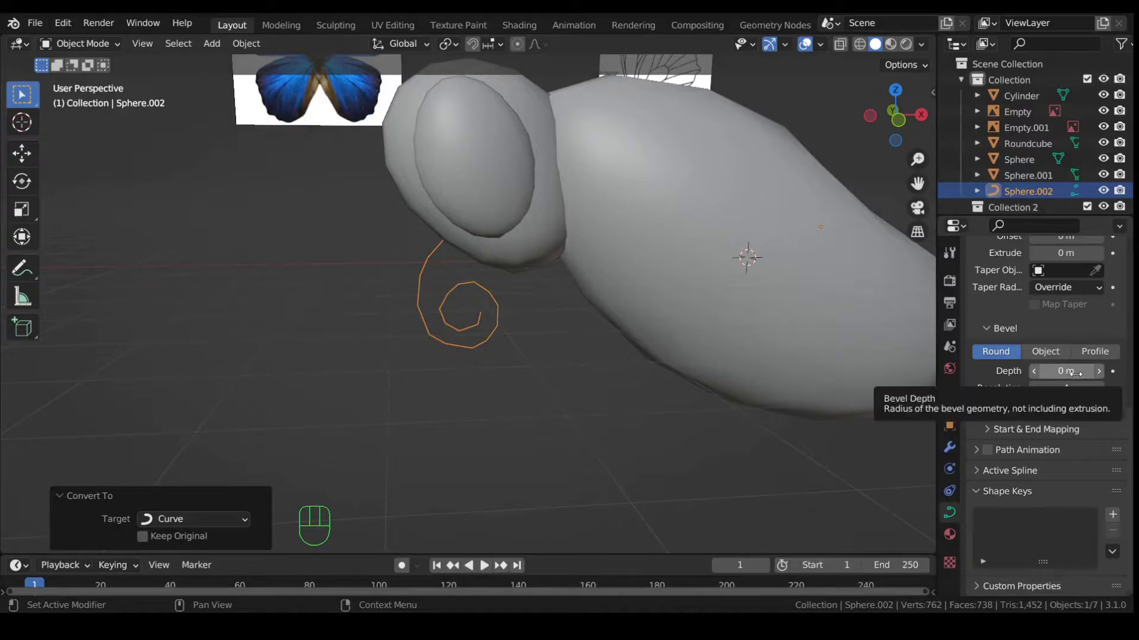
key("shift")
left_click_drag(1074, 372, 1103, 372, "shift")
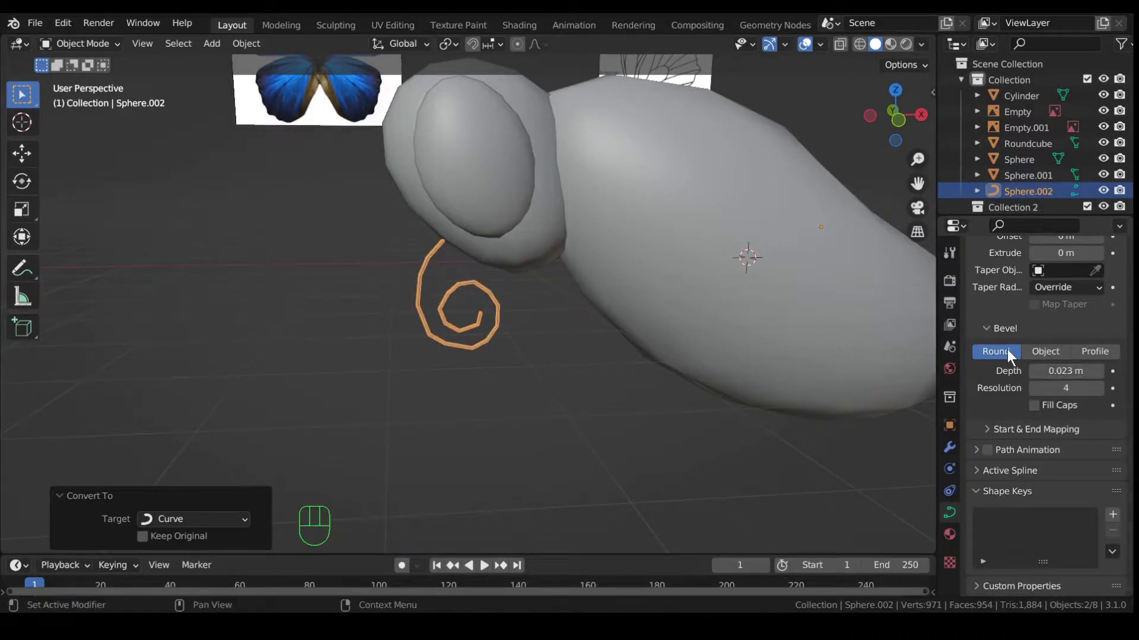
Increase the proboscis curve's bevel depth to 0.027 m and set its bevel resolution to 2.
scroll(617, 339, "up", 6)
mouse_move(589, 330)
middle_mouse_down()
mouse_move(561, 290)
mouse_move(833, 282)
mouse_move(453, 292)
mouse_move(603, 308)
mouse_move(587, 308)
middle_mouse_up()
scroll(453, 292, "down", 8)
scroll(618, 343, "up", 5)
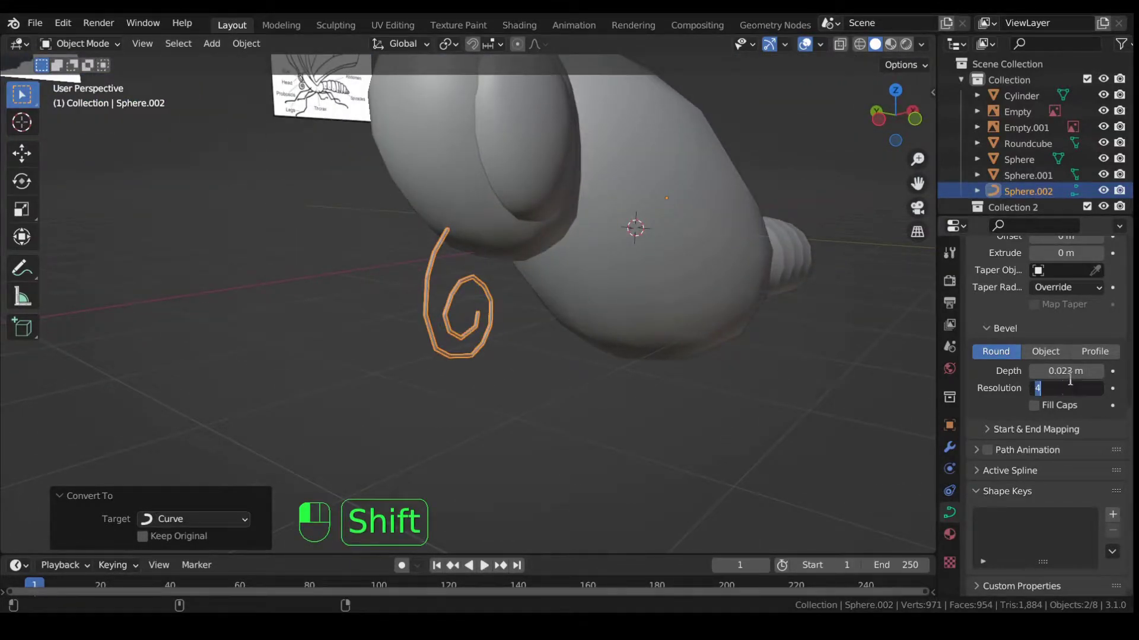
left_click_drag(1066, 371, 1072, 371, "shift")
scroll(620, 375, "up", 8)
middle_click_drag(550, 366, 478, 363)
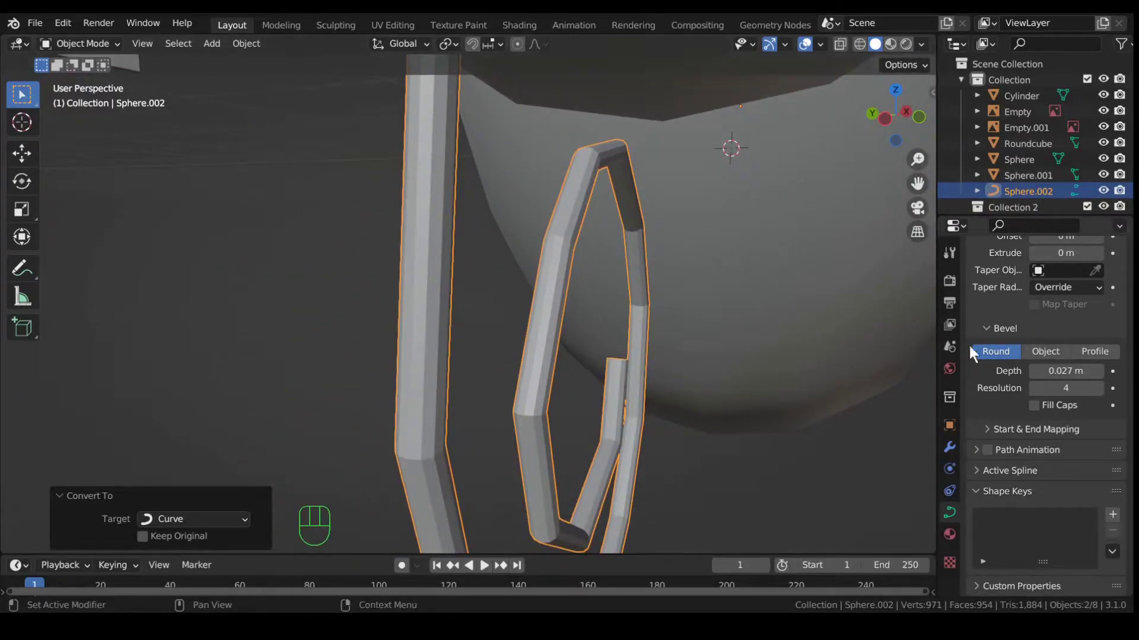
left_click(1033, 387)
left_click(1033, 387)
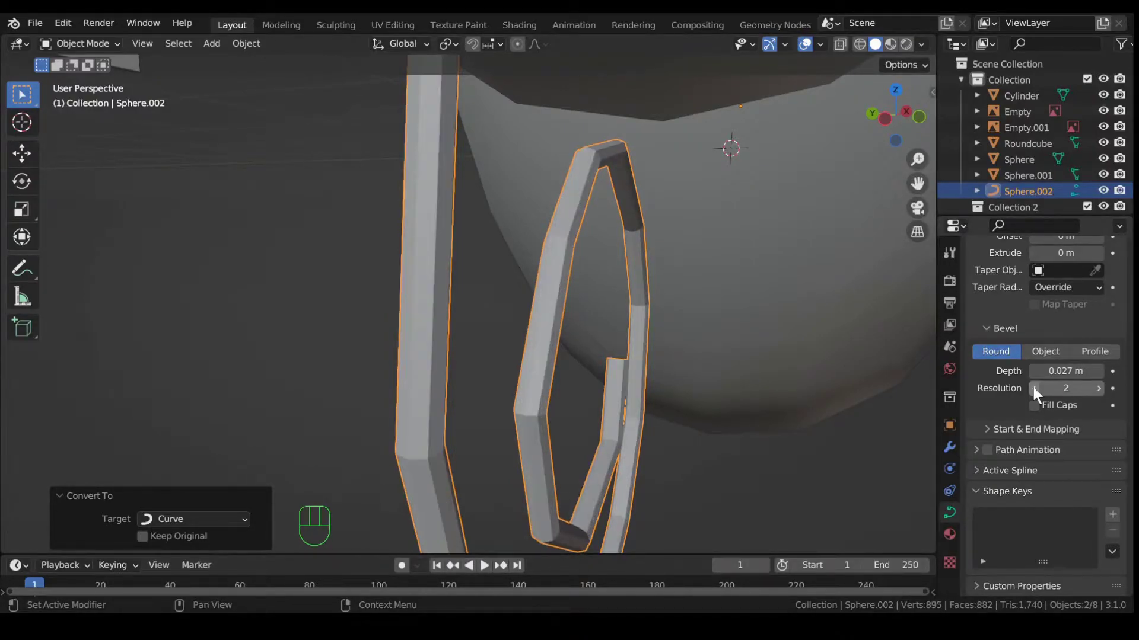
middle_click_drag(631, 383, 570, 341)
scroll(532, 338, "down", 3)
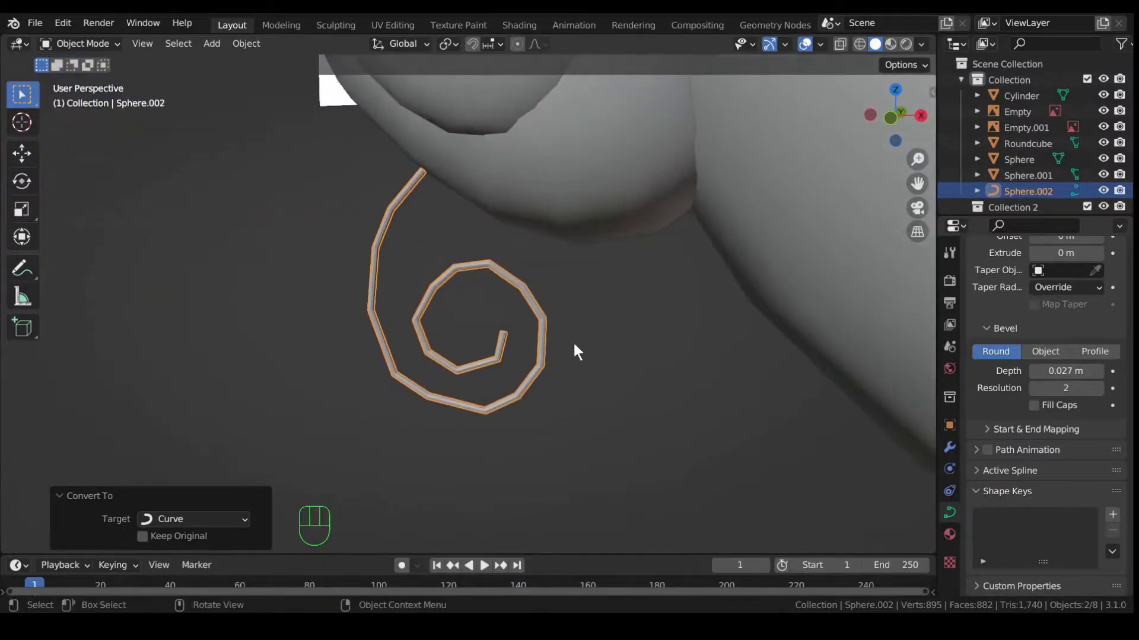
scroll(587, 347, "down", 3)
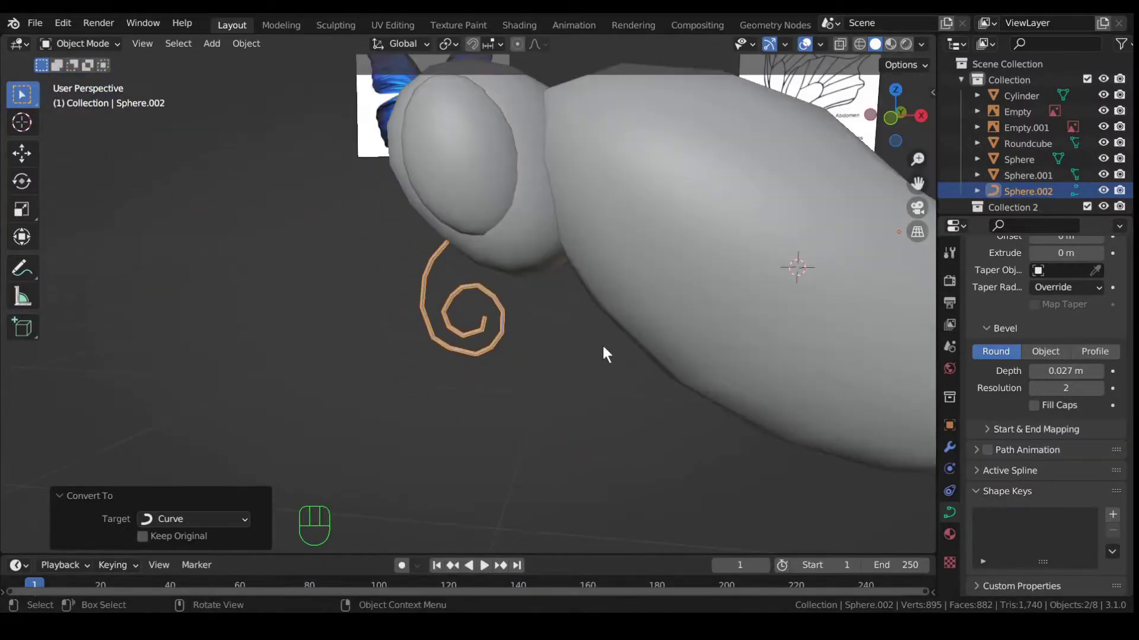
left_click(250, 40)
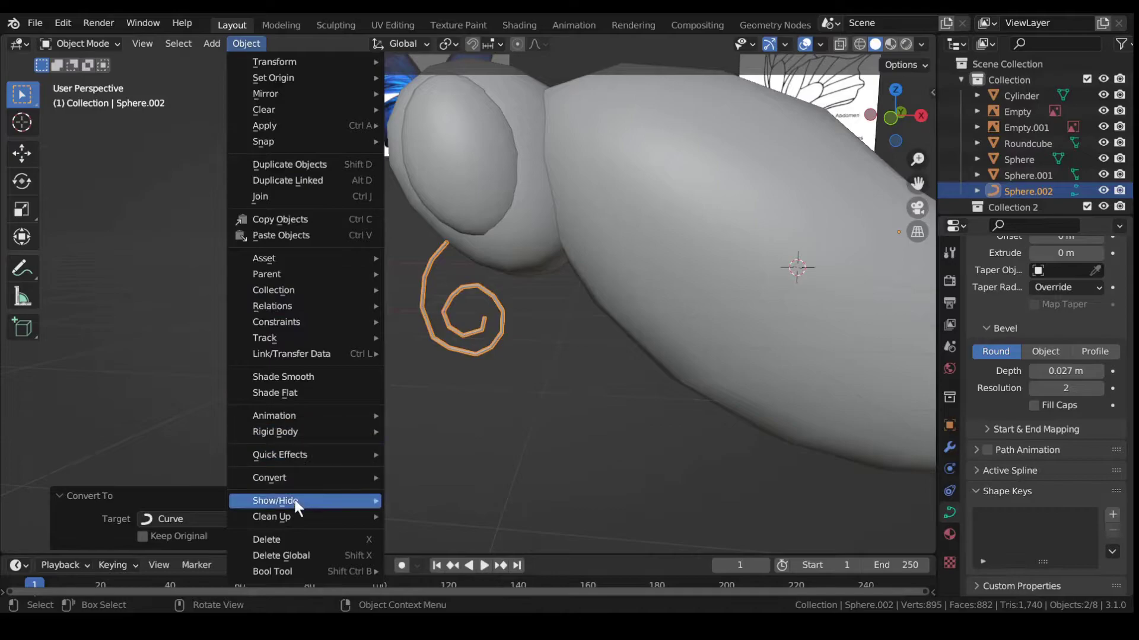
mouse_move(305, 475)
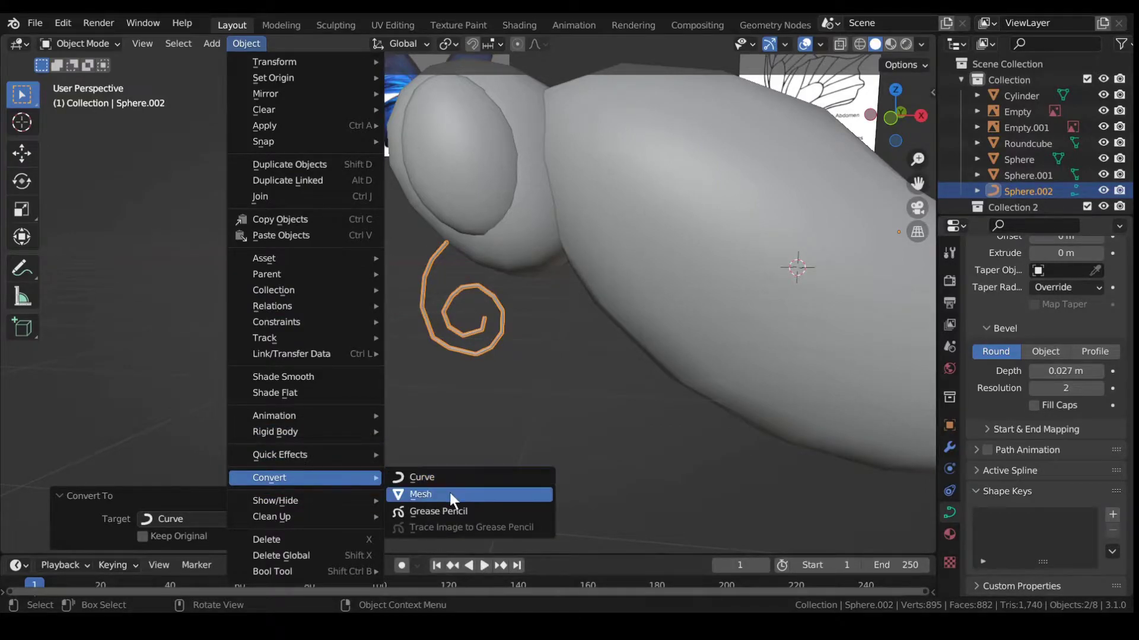
left_click(433, 369)
Open the proboscis curve for editing in front view, select a control point on the inner coil and turn off proportional editing.
key("Tab")
scroll(492, 329, "up", 8)
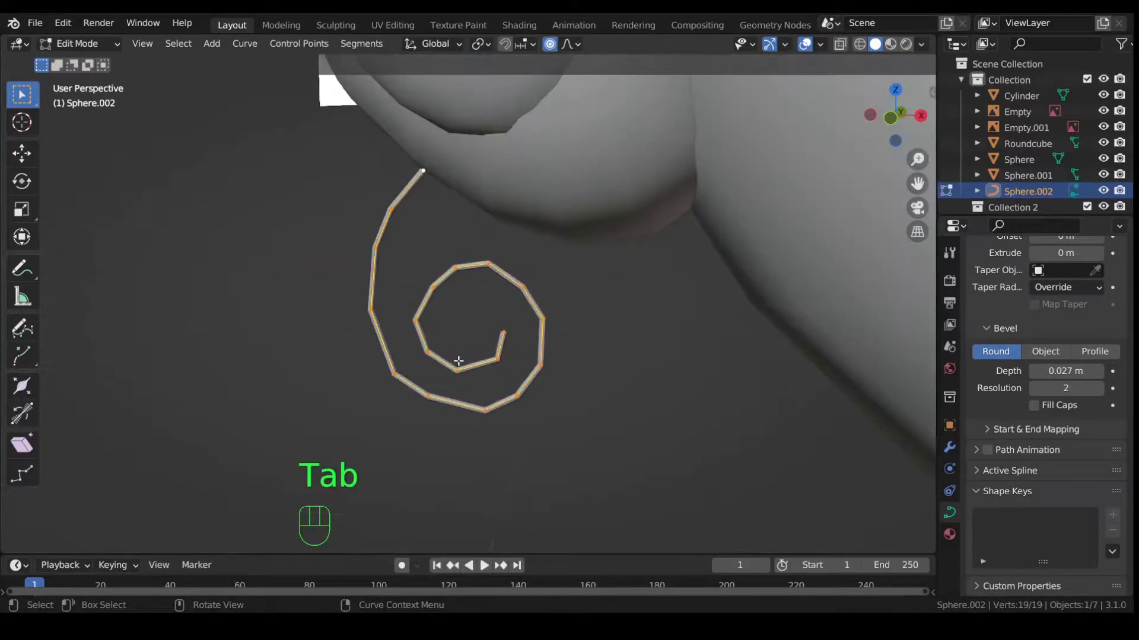
mouse_move(484, 313)
middle_mouse_down()
mouse_move(511, 348)
mouse_move(477, 298)
middle_mouse_up()
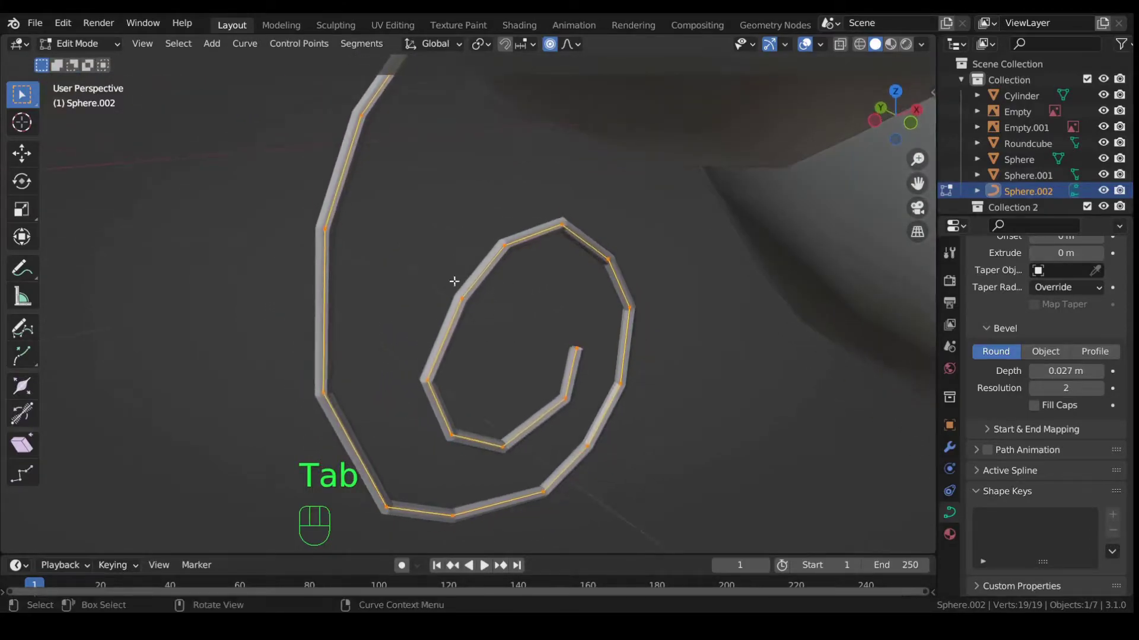
middle_click_drag(503, 351, 491, 330)
key("KP_1")
left_click(384, 328)
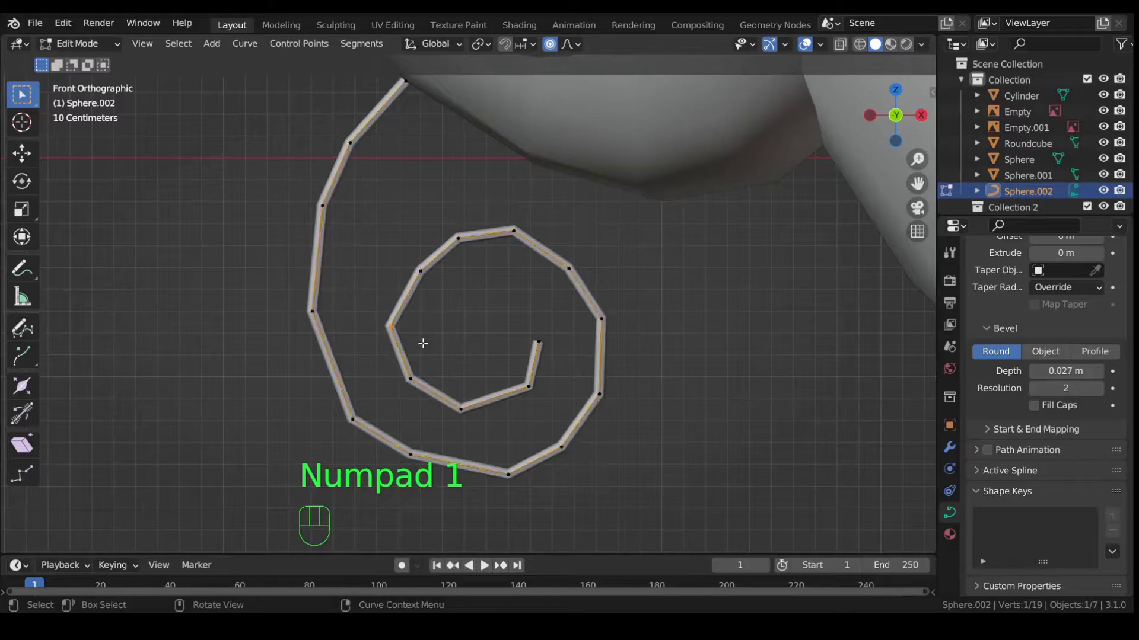
key("g")
right_click(430, 286)
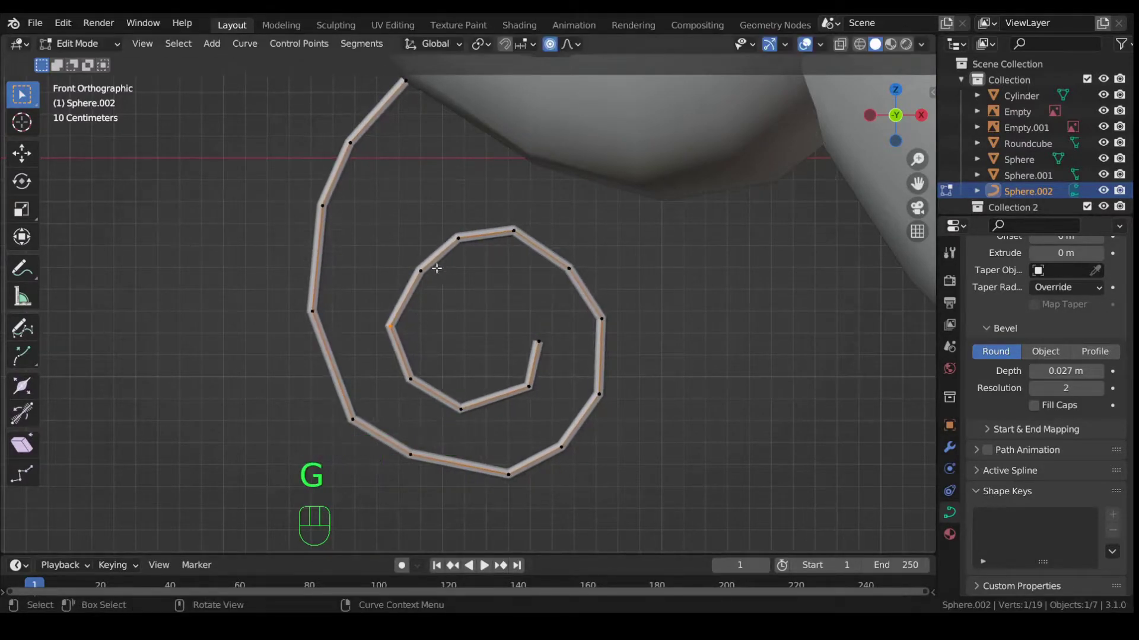
left_click(549, 44)
Move two neighbouring control points on the left side of the inner coil slightly inward to round the spiral.
key("g")
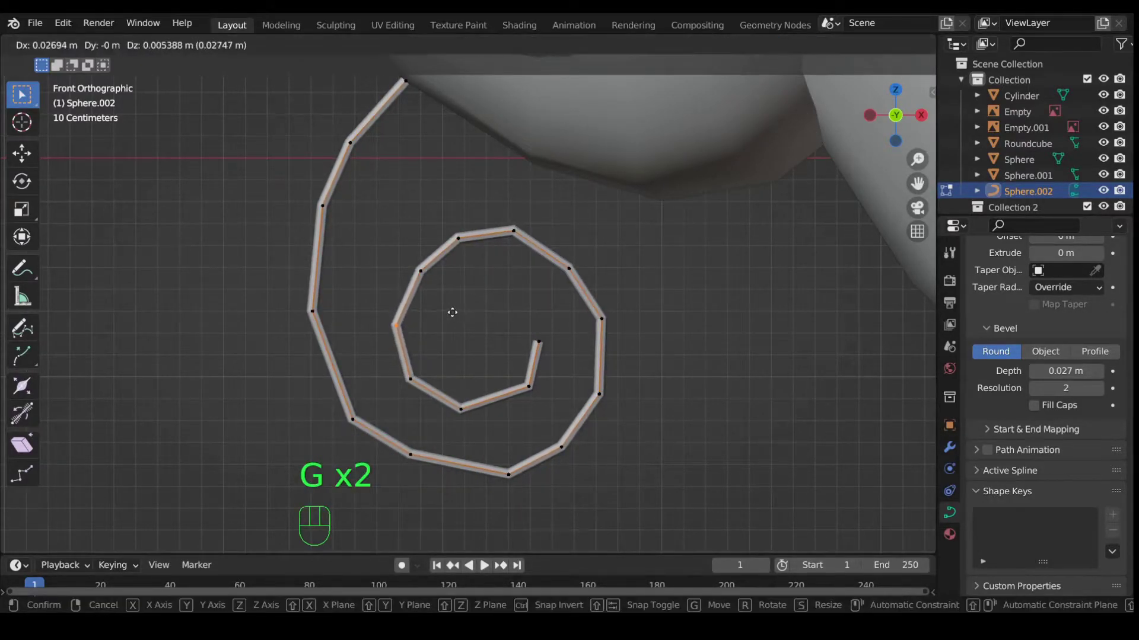
left_click(442, 338)
left_click(418, 388)
key("g")
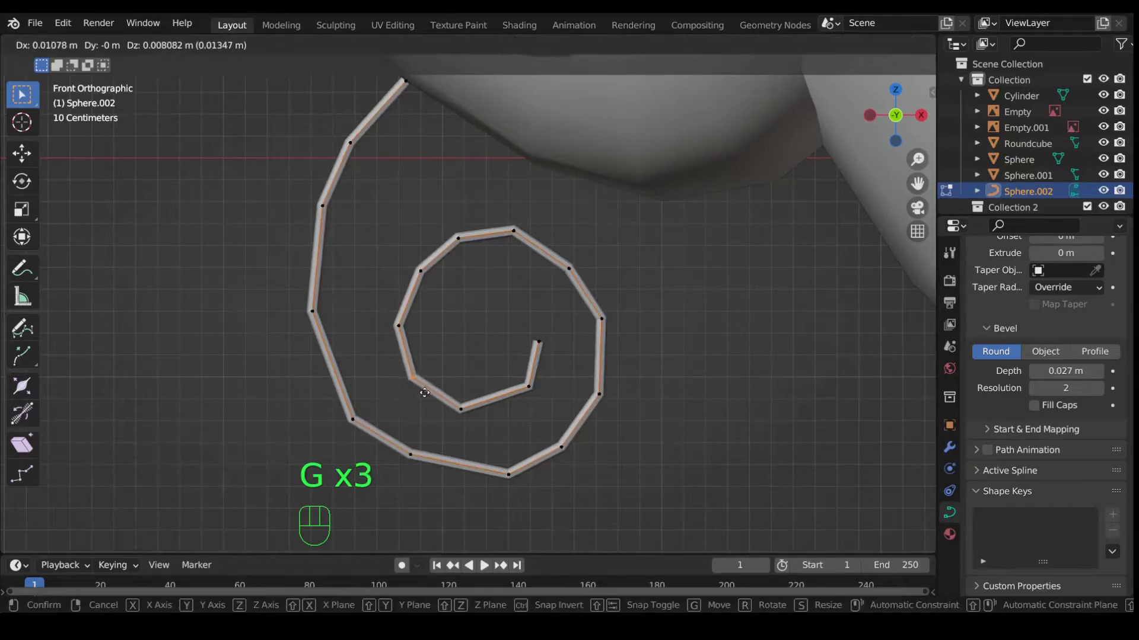
left_click(430, 392)
Reposition the spiral's inner end point and the control point next to it to even out the coil's tip.
left_click(538, 343)
key("g")
left_click(536, 333)
left_click(538, 396)
key("g")
left_click(529, 403)
left_click(533, 331)
key("g")
left_click(548, 356)
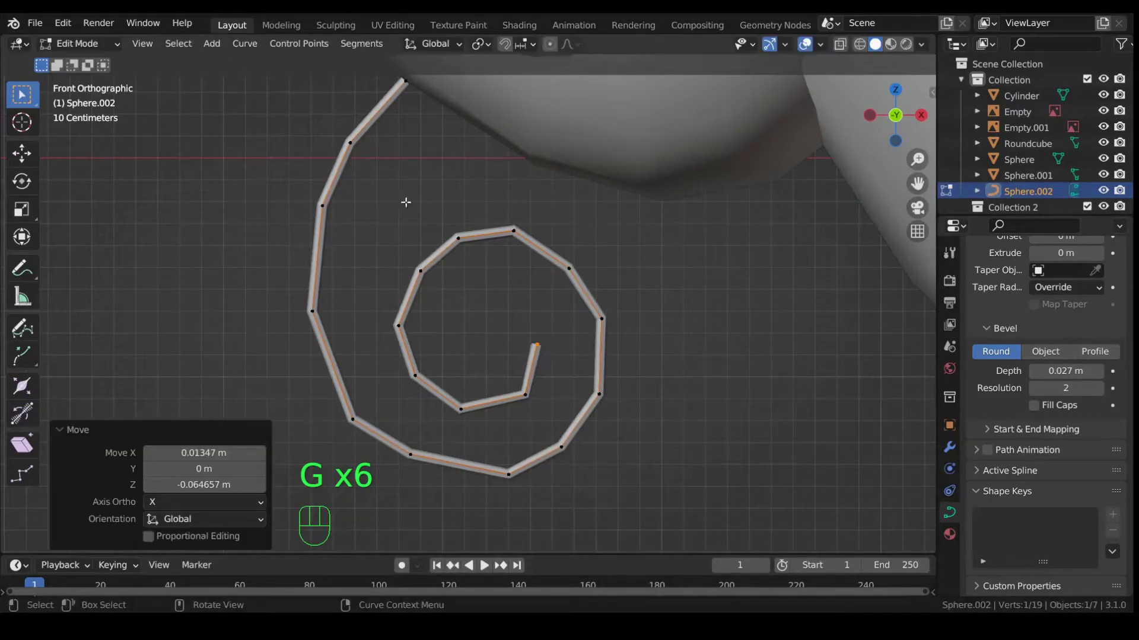
Move the outer coil's lower-left control point about 0.038 m along X and -0.059 m along Z.
left_click(410, 454)
key("g")
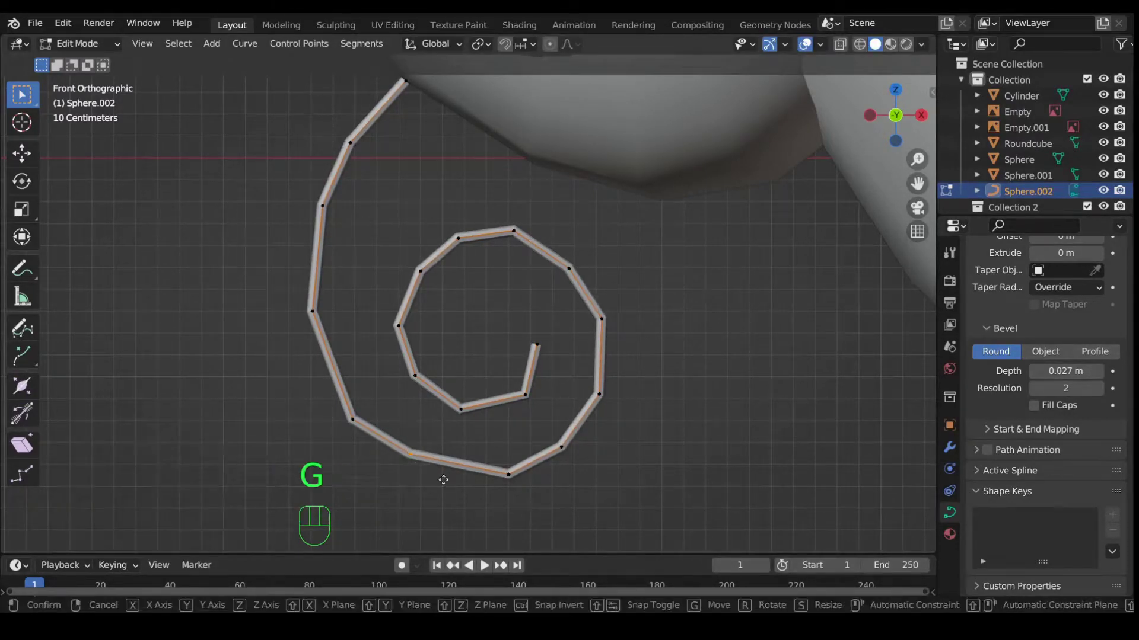
left_click(482, 489)
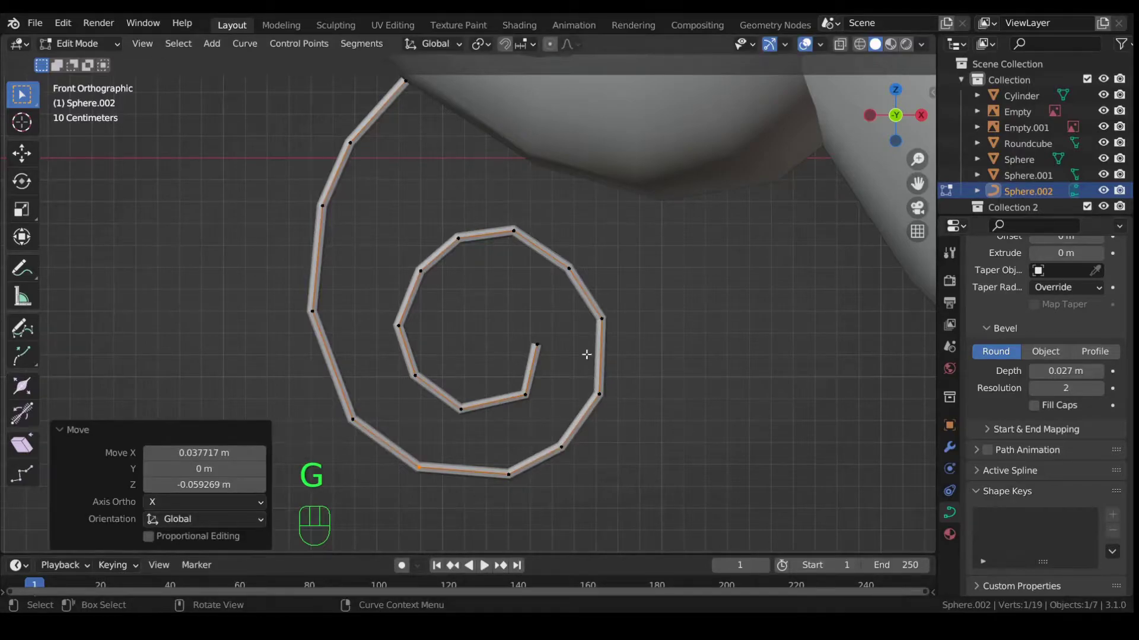
Enable Fill Caps in the proboscis curve's bevel settings and check the closed tip.
scroll(387, 294, "down", 2)
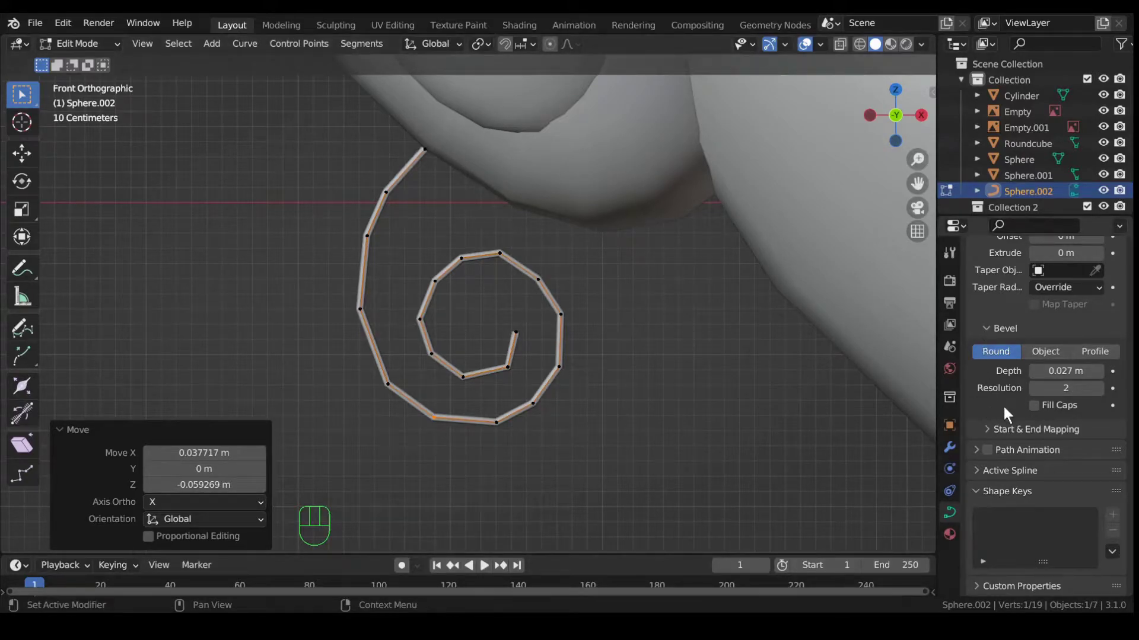
scroll(1008, 397, "up", 8)
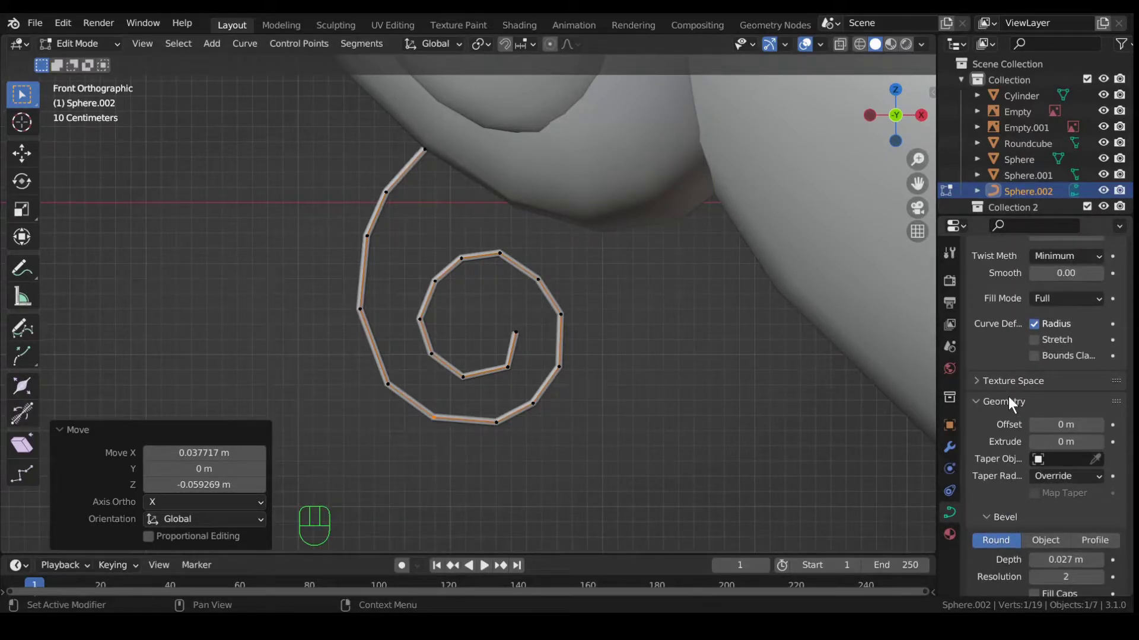
scroll(1008, 396, "up", 3)
scroll(1008, 397, "down", 1)
scroll(1007, 404, "down", 2)
scroll(1005, 401, "down", 5)
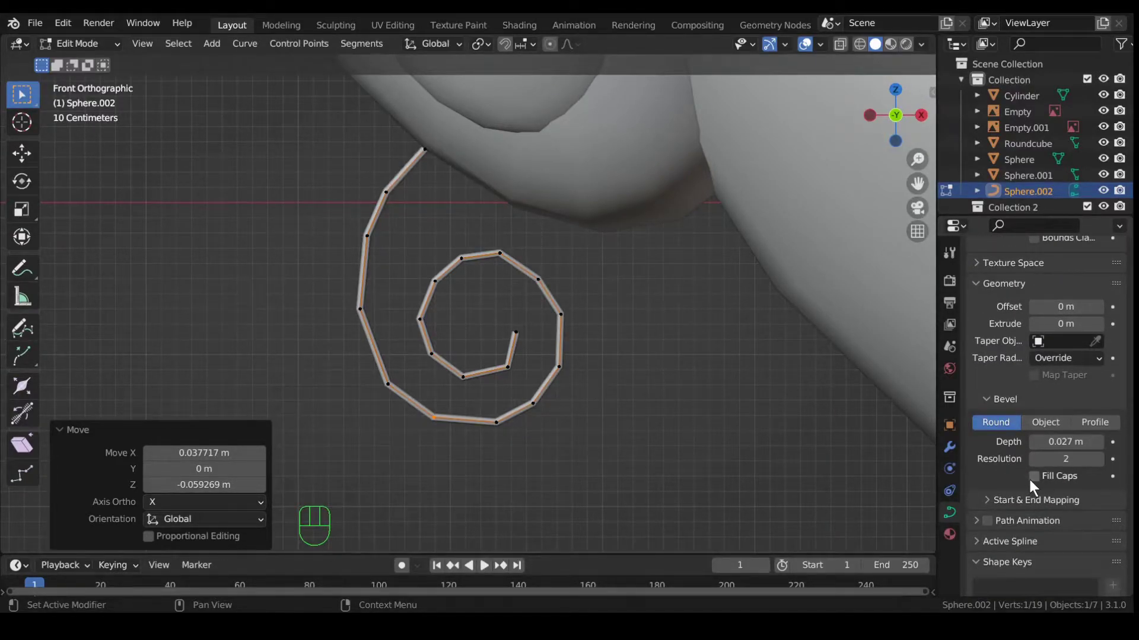
left_click(1033, 476)
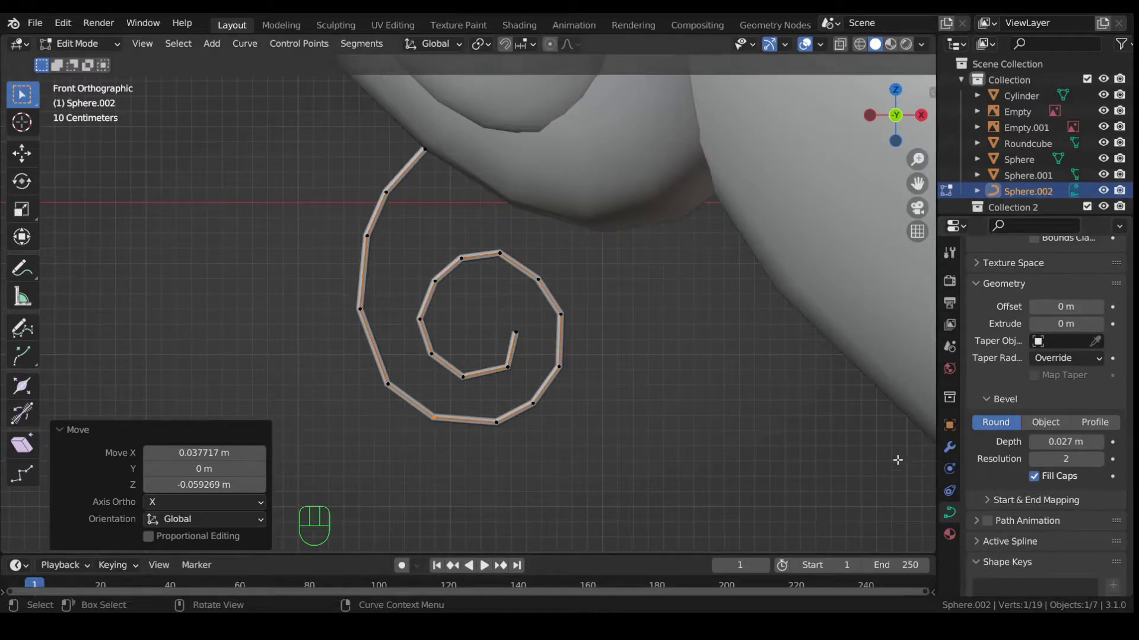
middle_click_drag(627, 369, 607, 415)
scroll(581, 413, "up", 3)
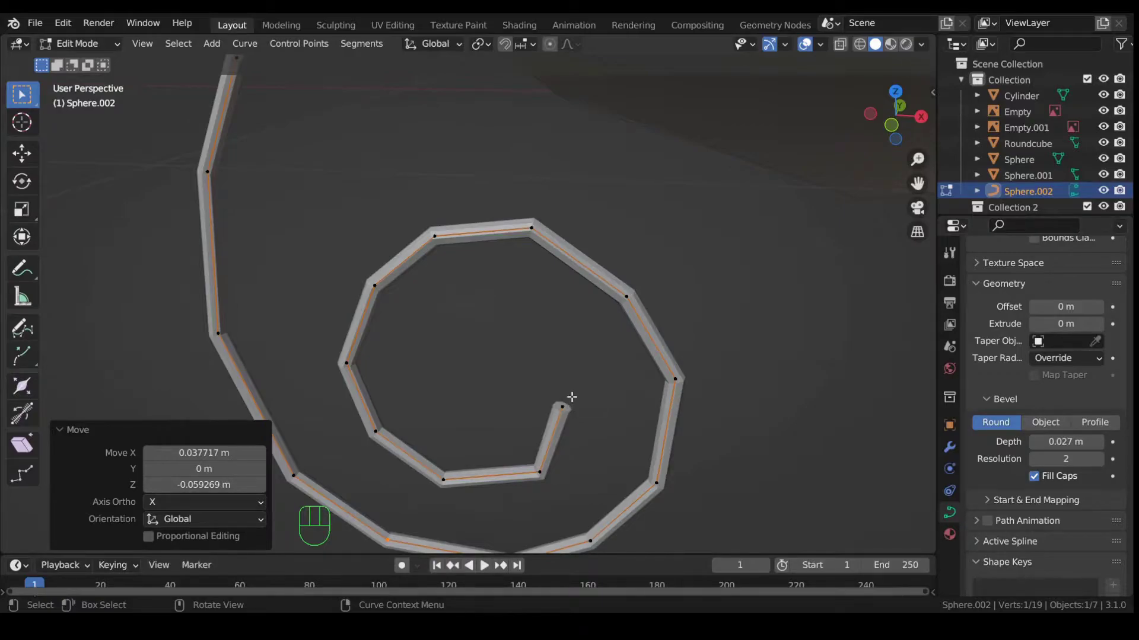
scroll(580, 404, "down", 4)
middle_click_drag(580, 420, 596, 385)
scroll(596, 385, "down", 2)
scroll(596, 386, "up", 1)
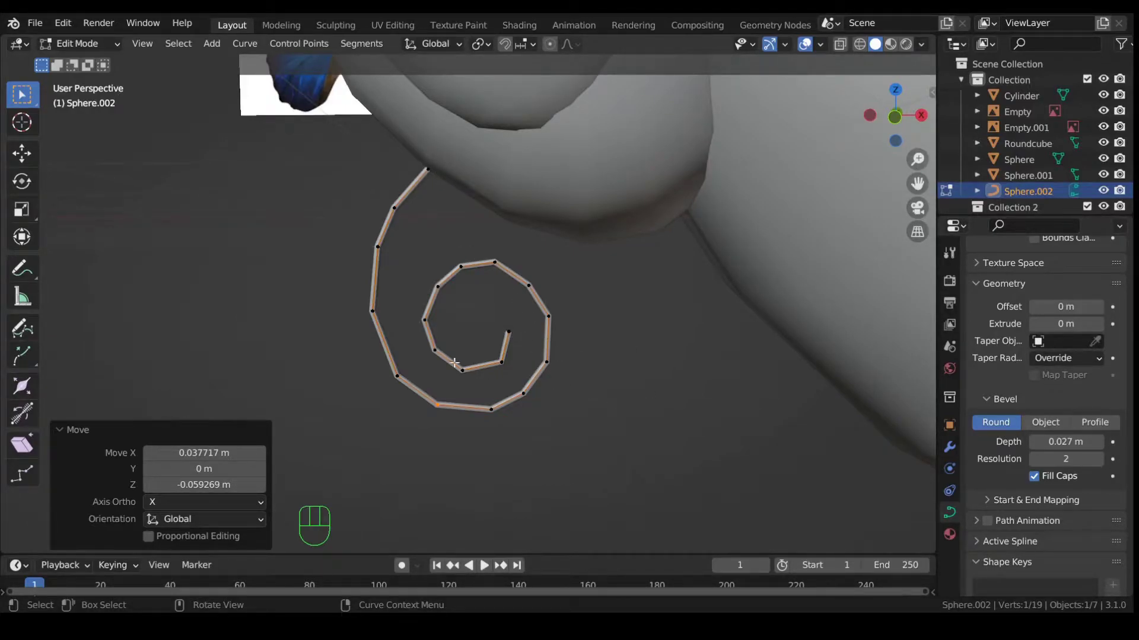
Finish editing the control points and convert the proboscis curve to a mesh.
key("Tab")
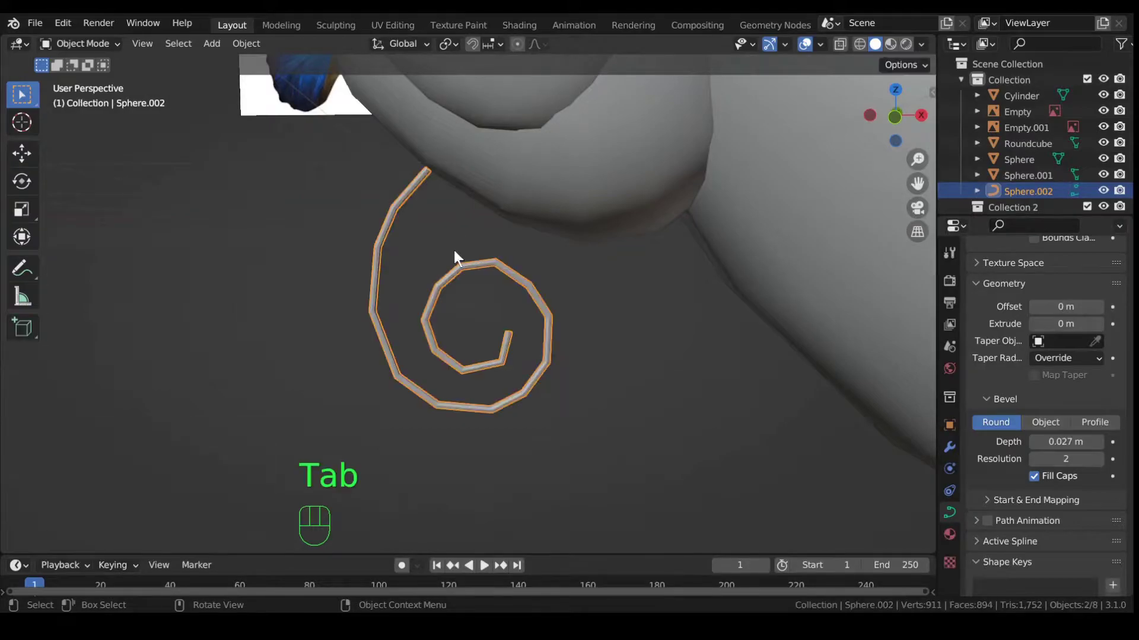
left_click(254, 44)
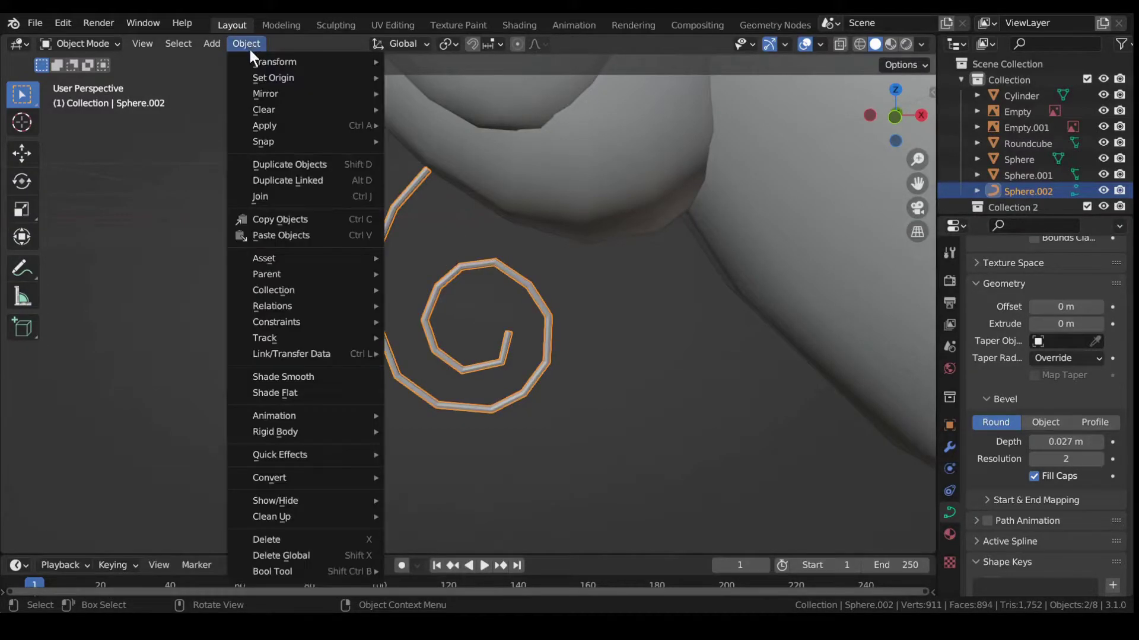
mouse_move(318, 481)
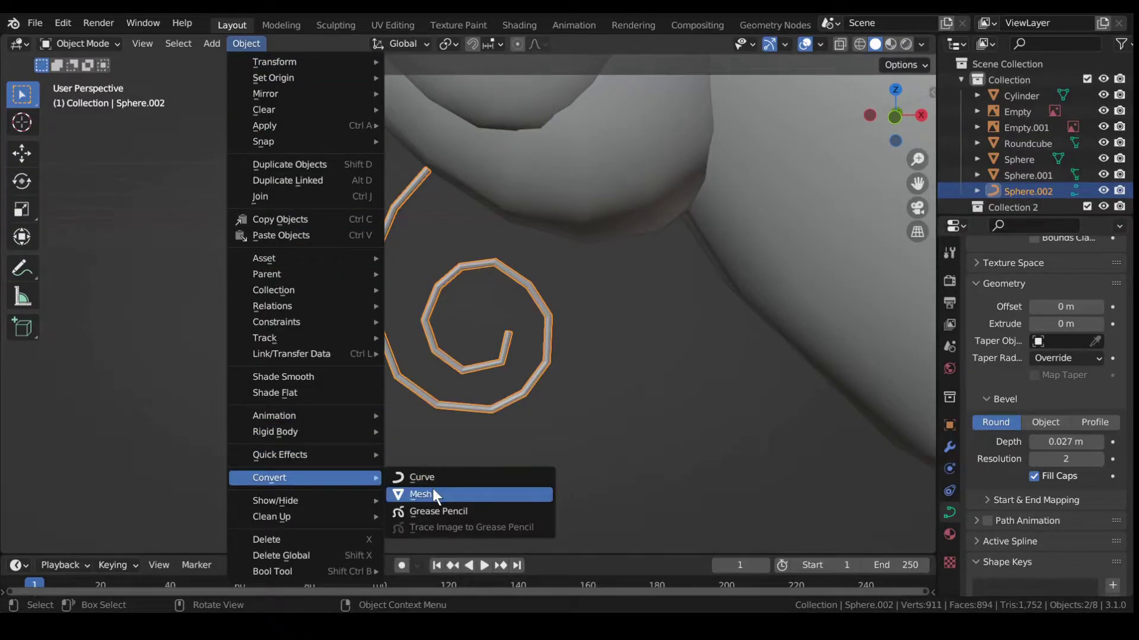
left_click(433, 494)
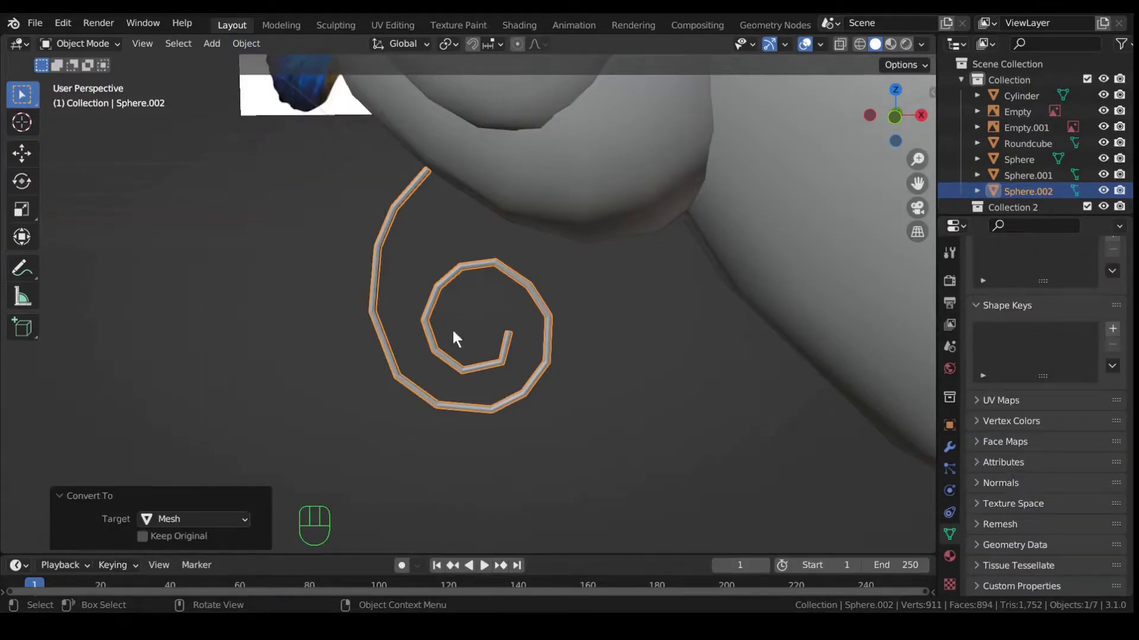
Check the converted proboscis mesh in Edit Mode, apply Shade Smooth to the object and deselect it.
key("Tab")
scroll(424, 348, "up", 8)
scroll(398, 345, "down", 7)
key("Tab")
right_click(402, 305)
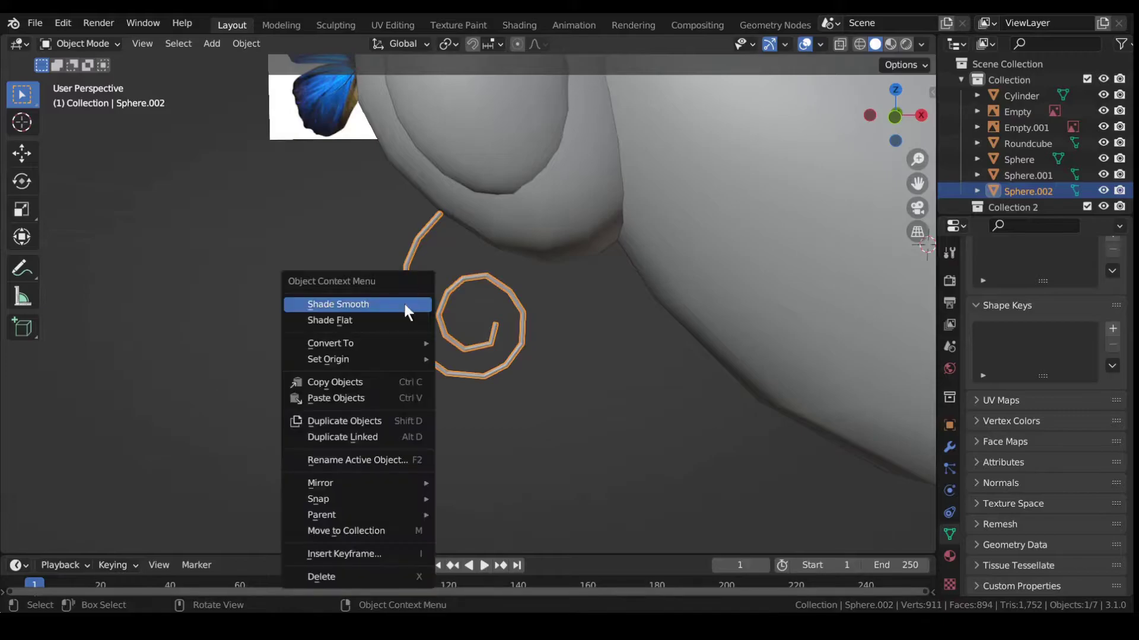
left_click(400, 301)
scroll(476, 337, "down", 10)
middle_click_drag(485, 343, 510, 356)
left_click(579, 381)
Examine the proboscis mesh up close in Edit Mode and its proportions against the whole butterfly body.
scroll(510, 368, "up", 4)
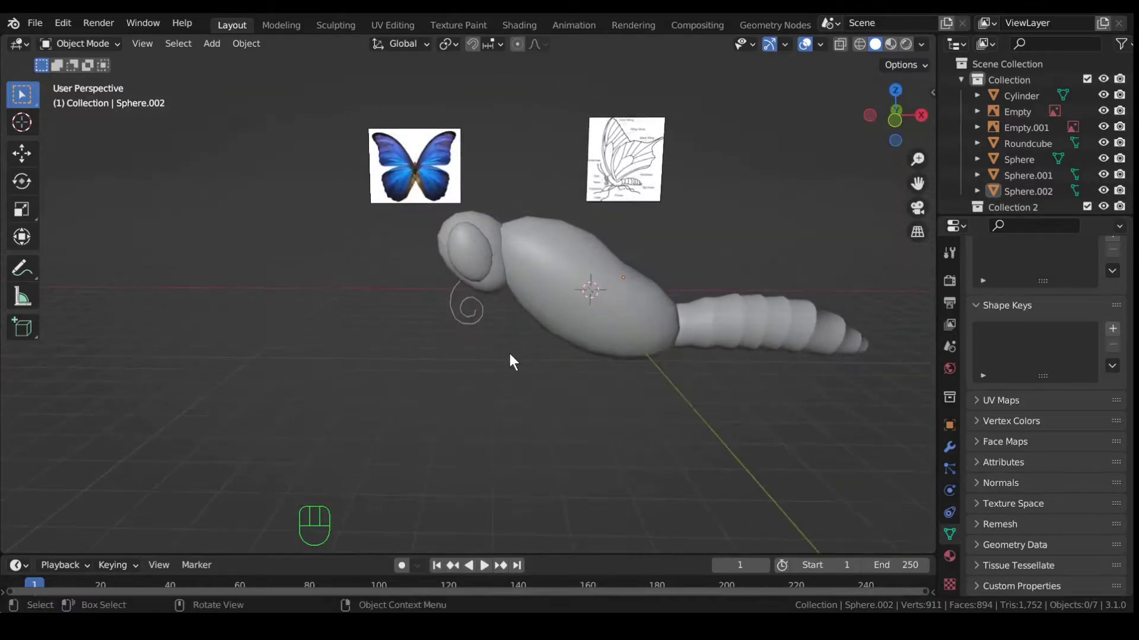
scroll(510, 355, "up", 2)
scroll(483, 325, "up", 5)
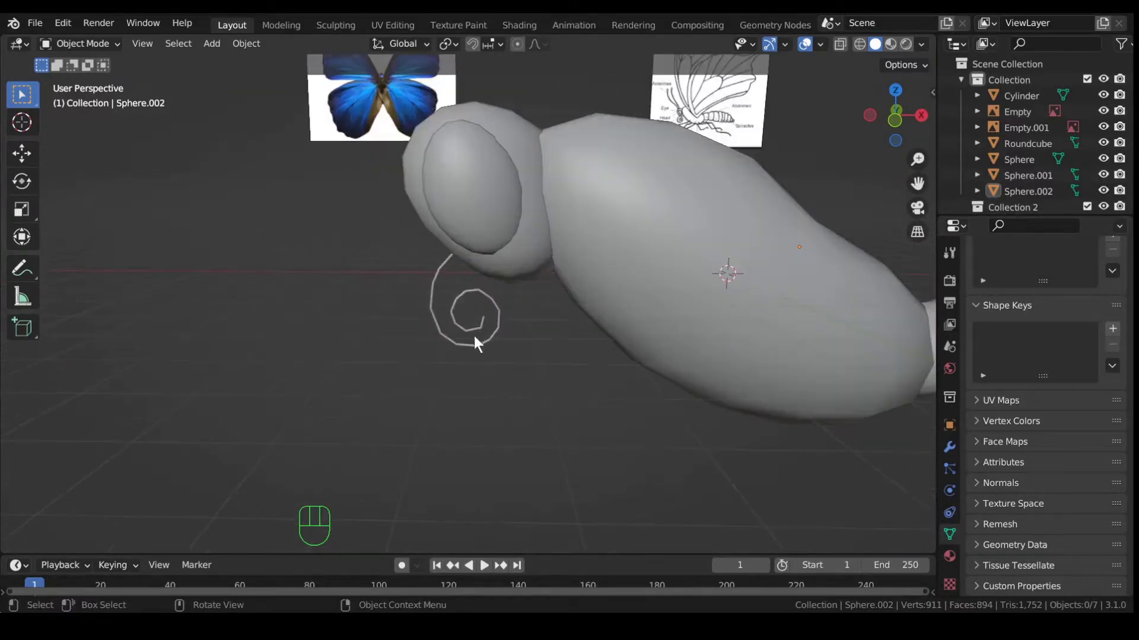
key("Tab")
scroll(463, 312, "up", 3)
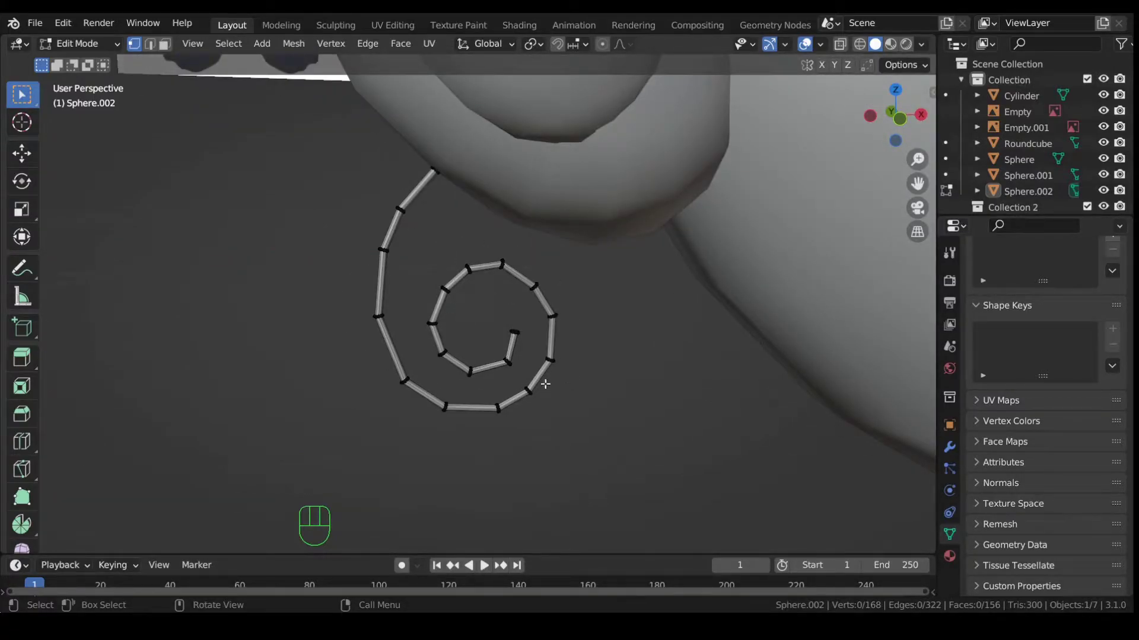
middle_click_drag(559, 381, 500, 368)
scroll(444, 355, "up", 4)
scroll(443, 354, "down", 8)
scroll(444, 354, "down", 6)
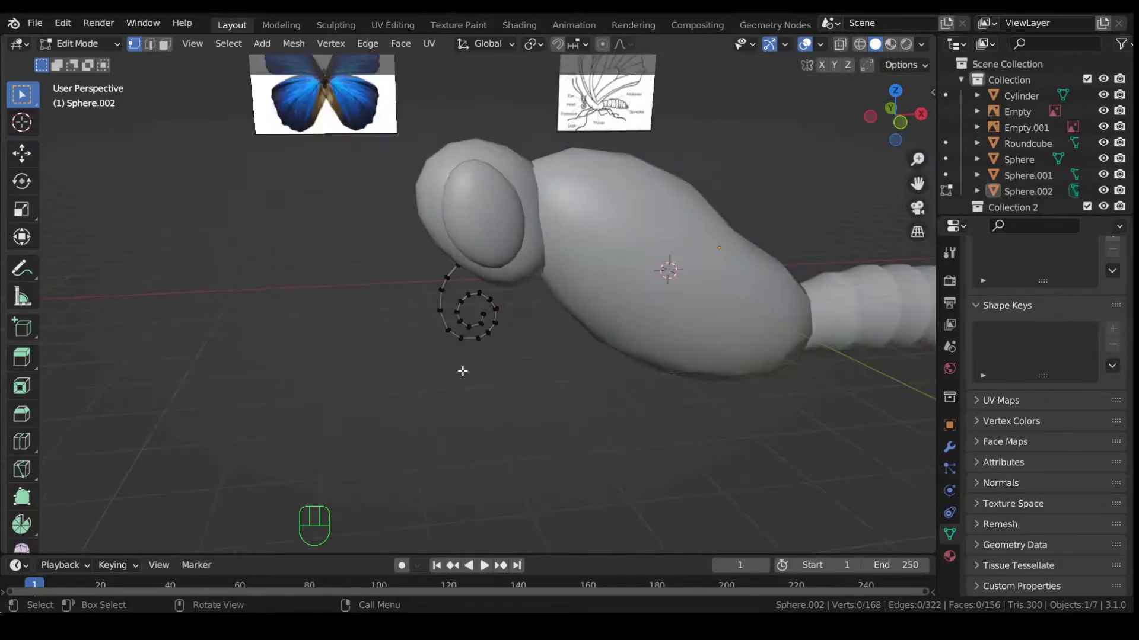
middle_click_drag(561, 391, 617, 386)
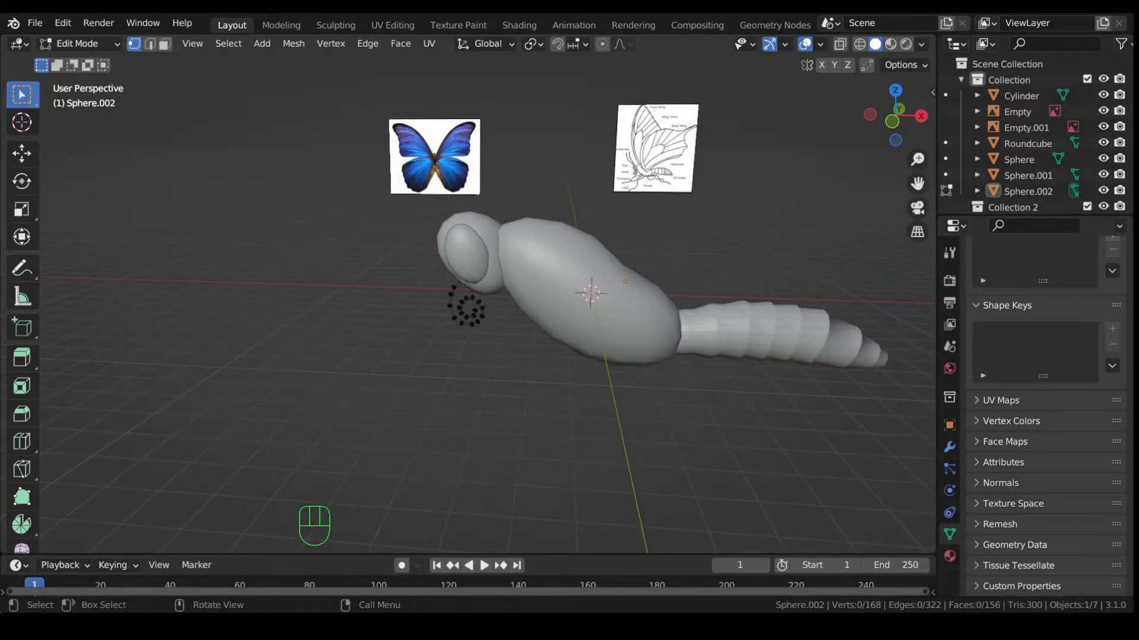
key("Tab")
scroll(493, 336, "up", 5)
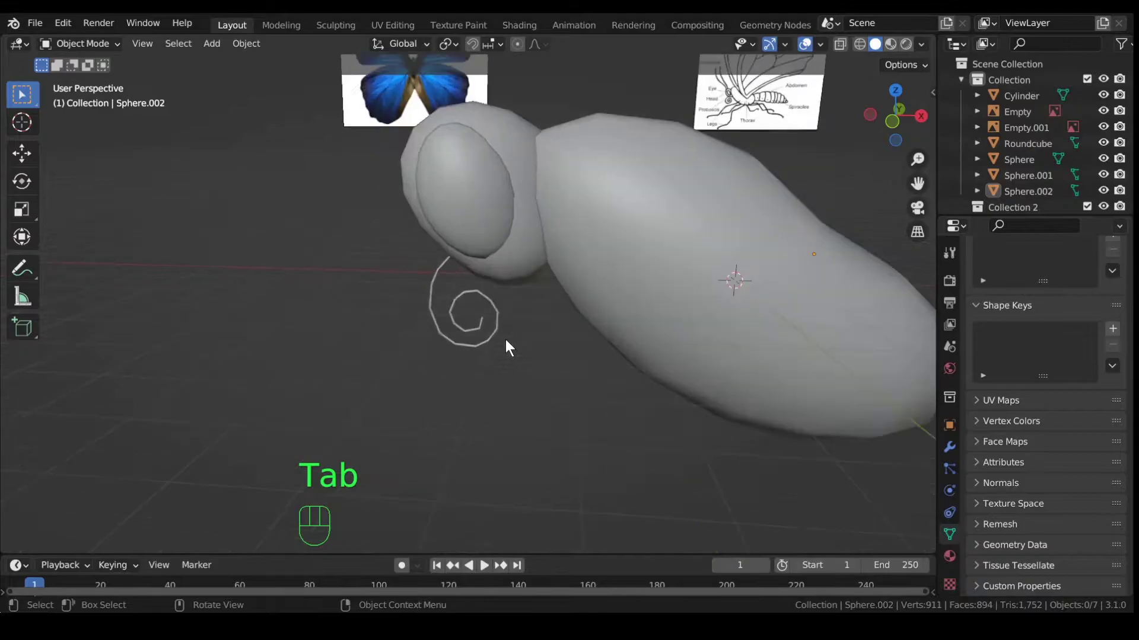
scroll(481, 307, "down", 3)
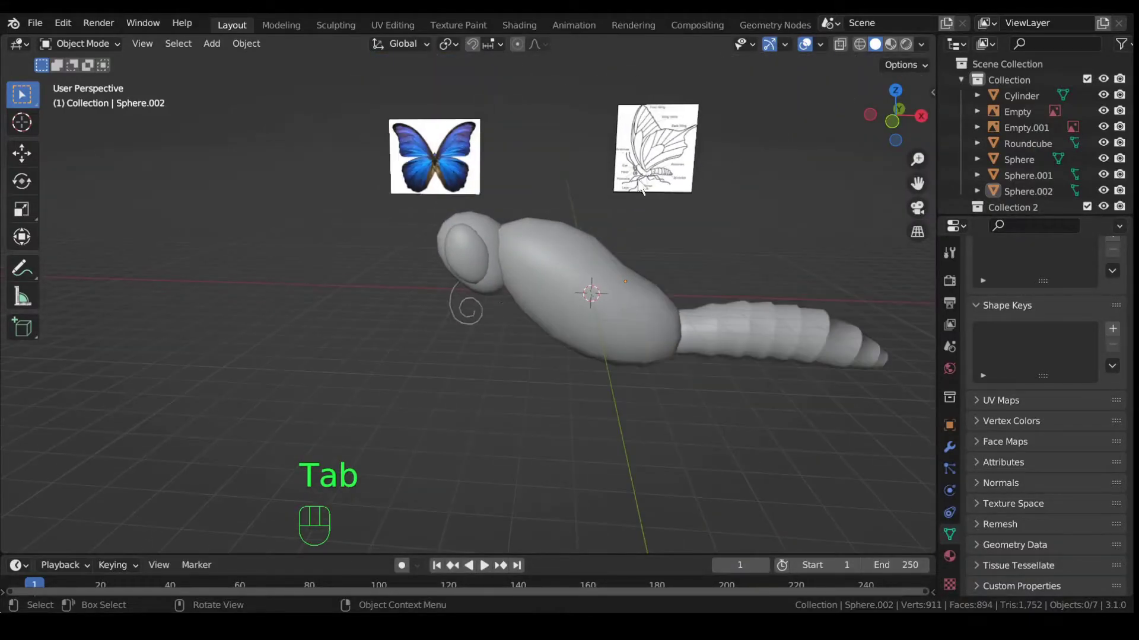
Frame the labelled butterfly anatomy reference to study its legs and thorax, and select the thorax in the model.
left_click(645, 162)
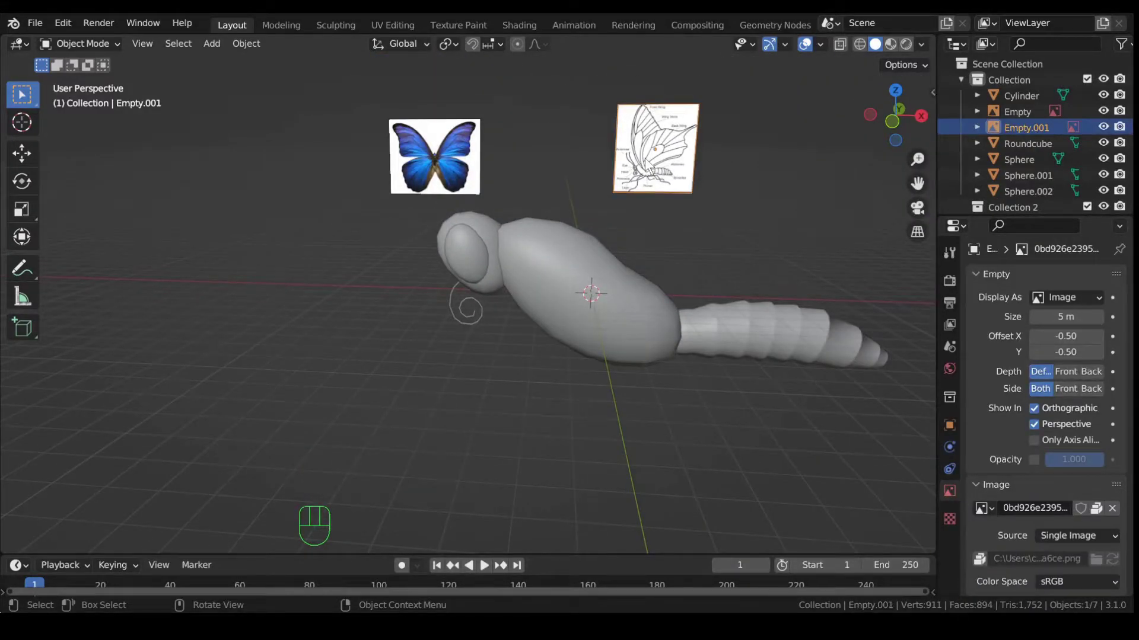
key("KP_Decimal")
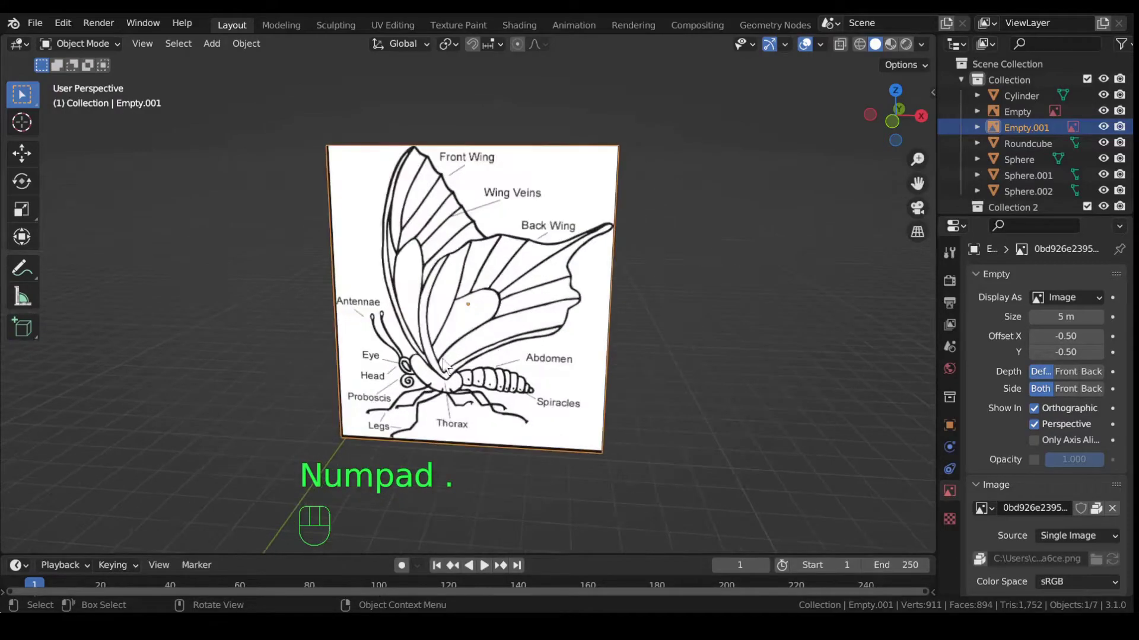
middle_click_drag(493, 401, 500, 328)
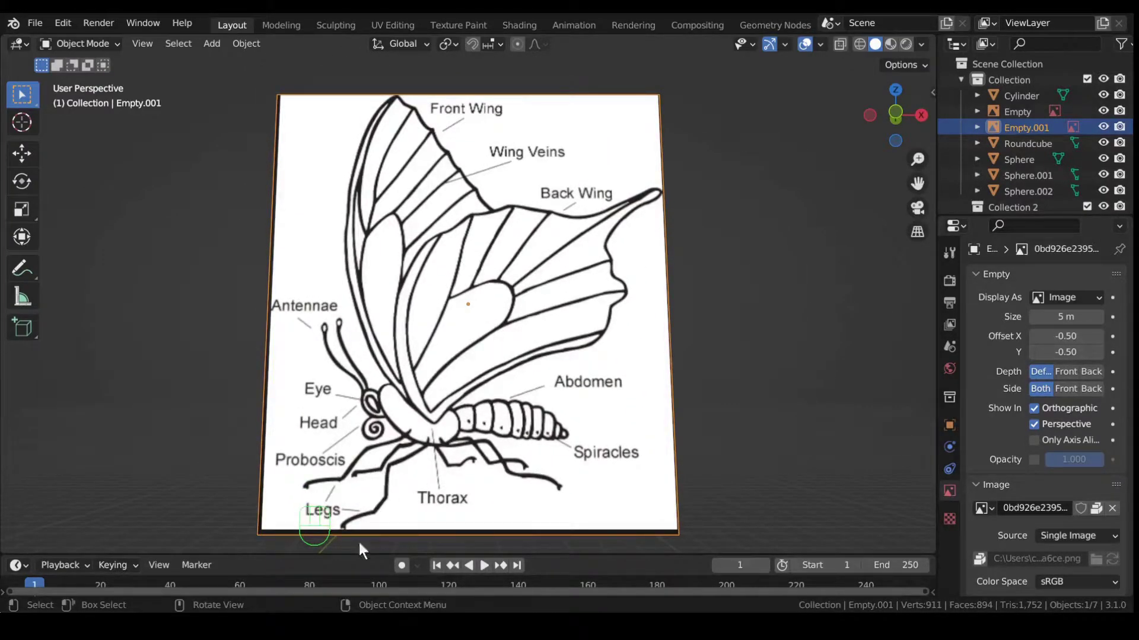
scroll(474, 415, "down", 8)
mouse_move(475, 409)
middle_mouse_down()
mouse_move(393, 382)
mouse_move(410, 394)
middle_mouse_up()
left_click(390, 380)
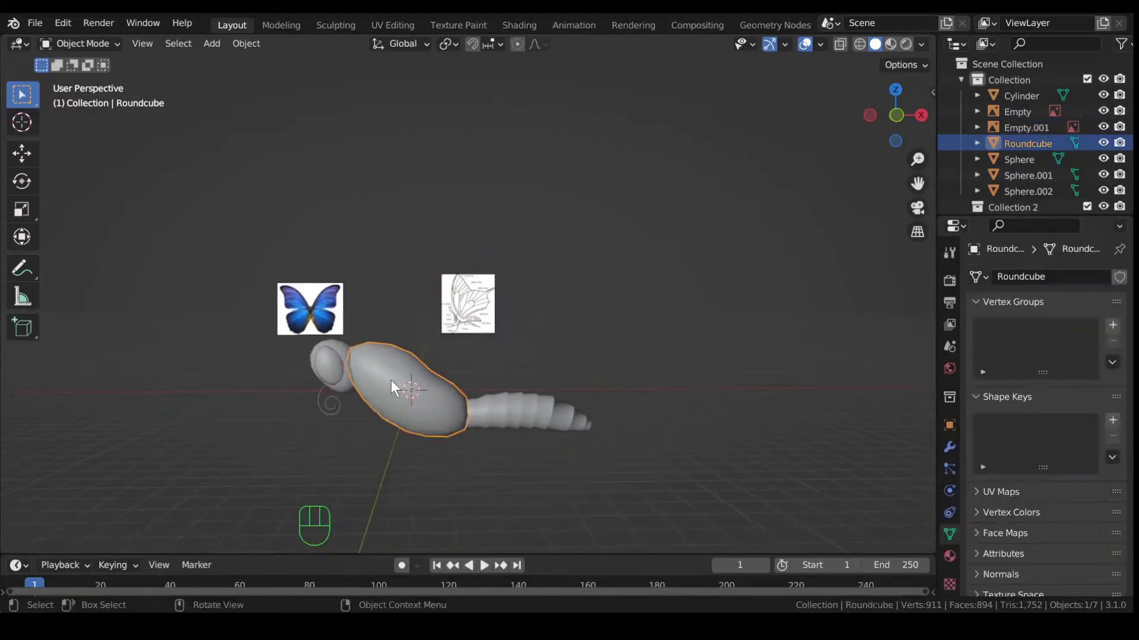
Duplicate a single vertex on the lower front side of the thorax in place and separate it into its own object.
key("Tab")
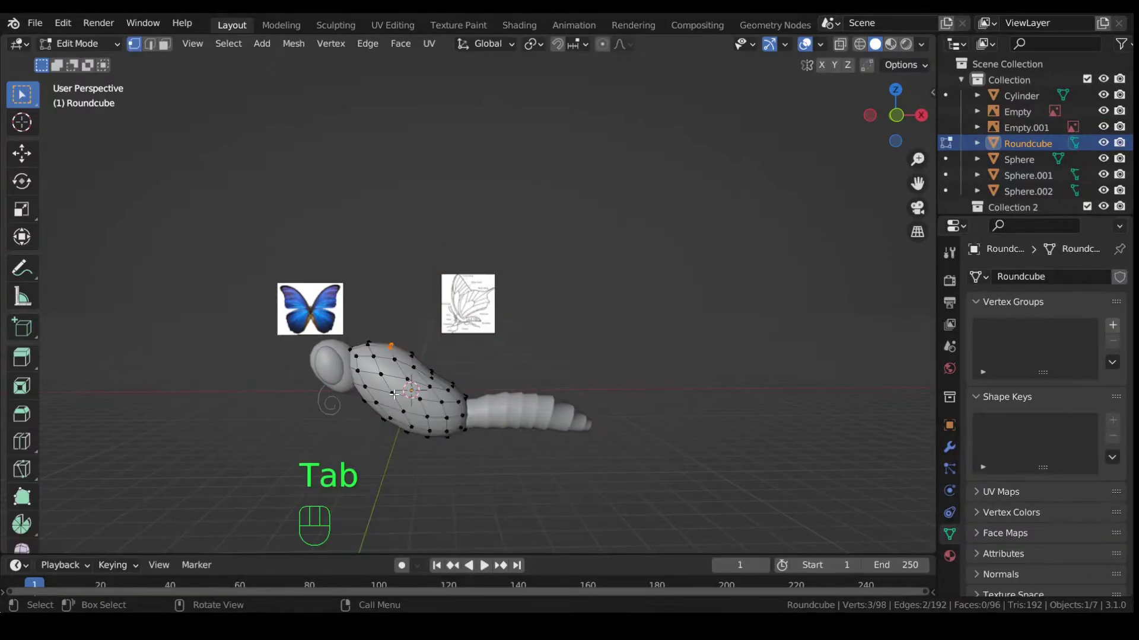
scroll(394, 403, "up", 1)
middle_click_drag(393, 409, 442, 405)
left_click(430, 358)
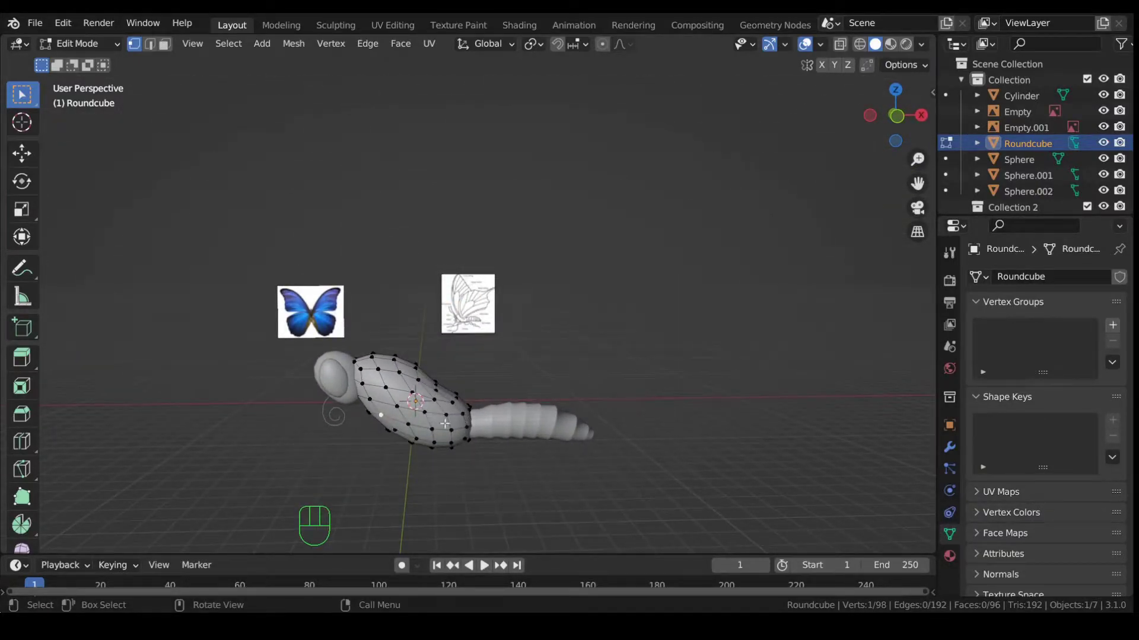
key("shift+d")
right_click(536, 431)
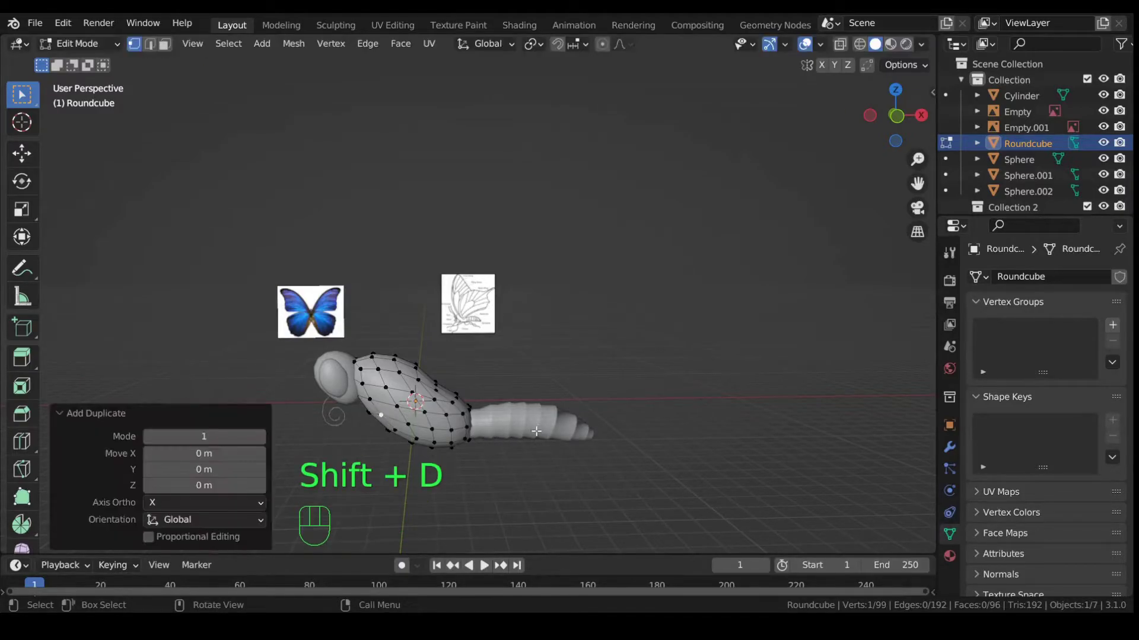
key("p")
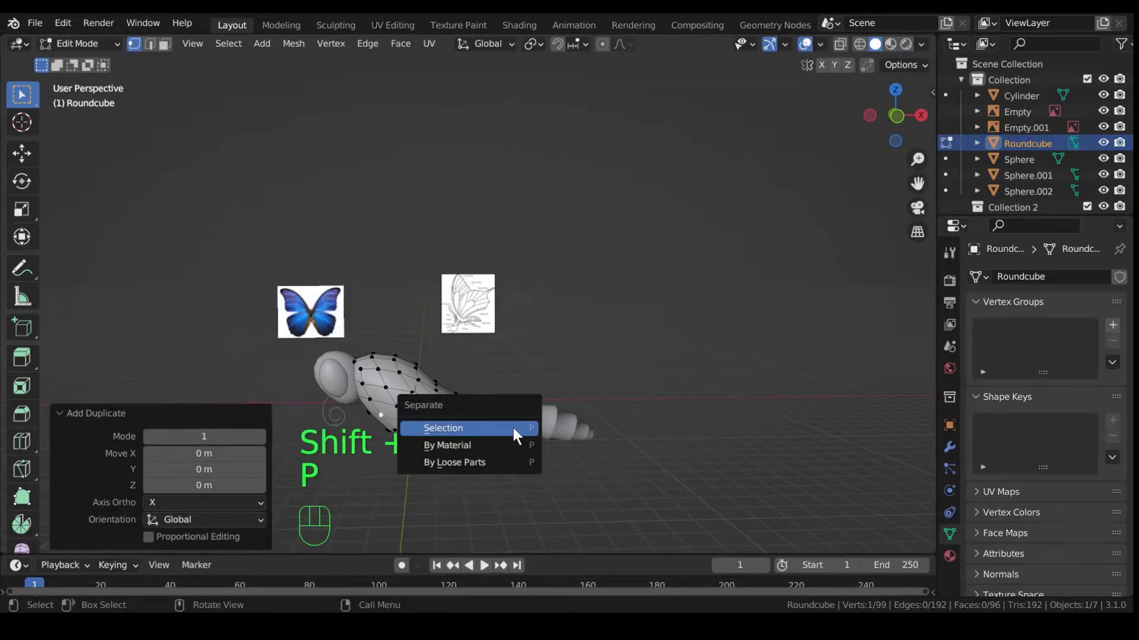
left_click(514, 428)
key("Tab")
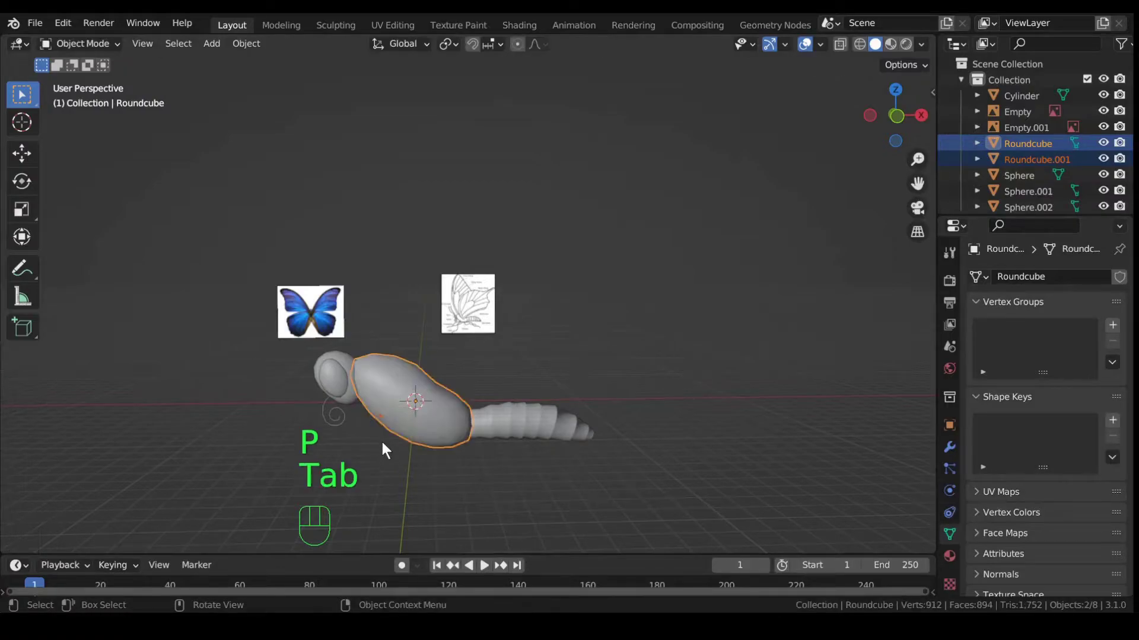
Extrude the separated vertex in front view into a bent four-segment leg outline running forward and down from the thorax.
left_click(380, 416)
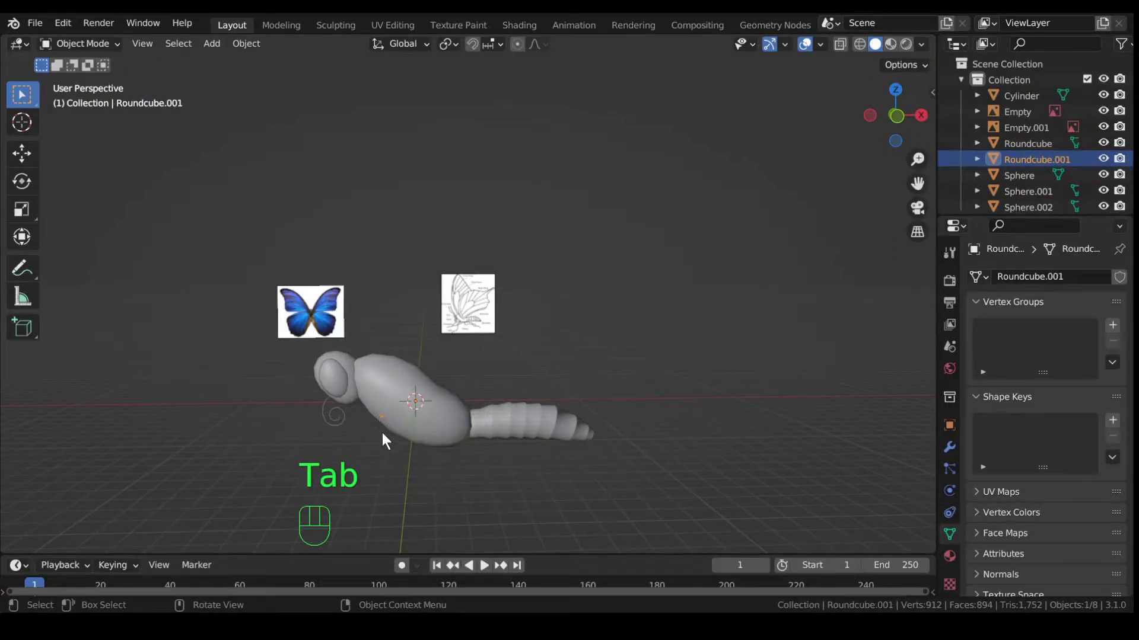
key("Tab")
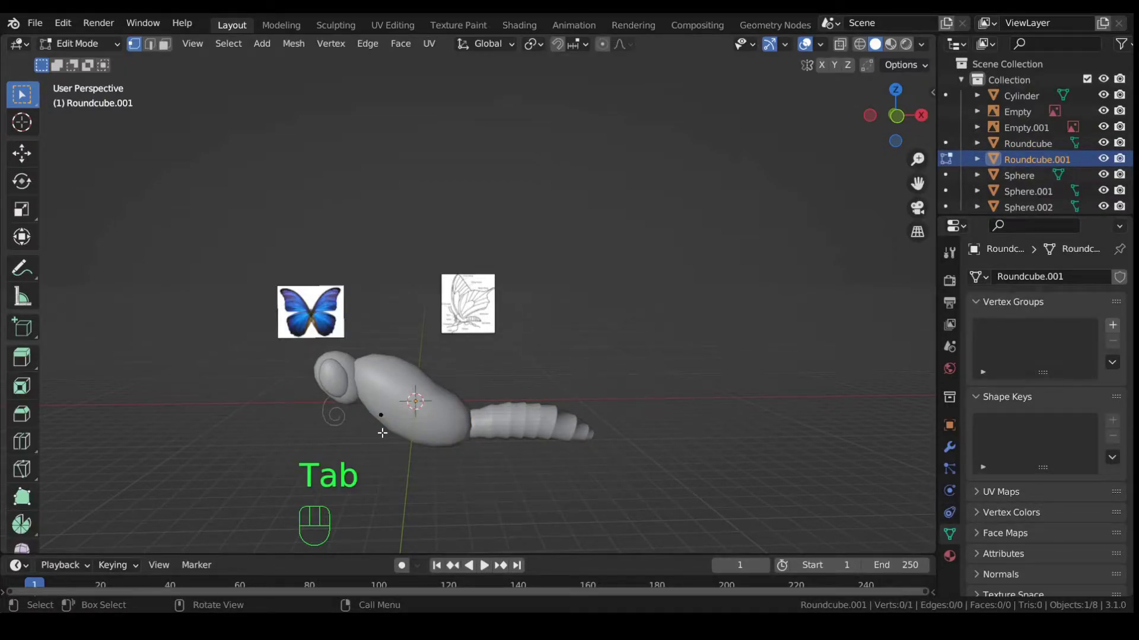
key("a")
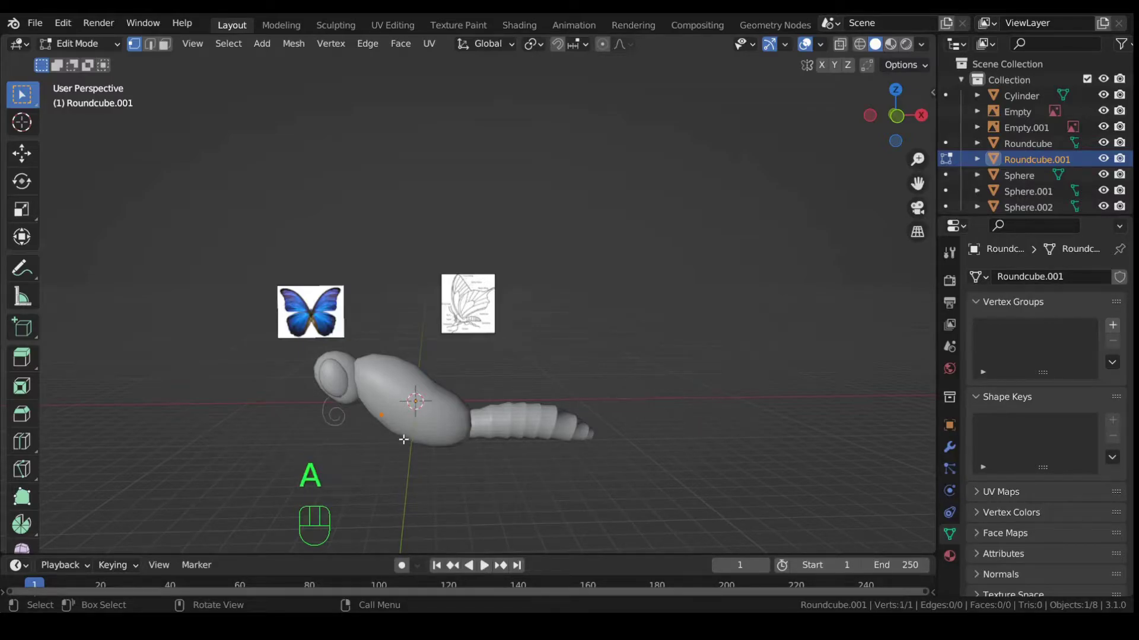
key("KP_Decimal")
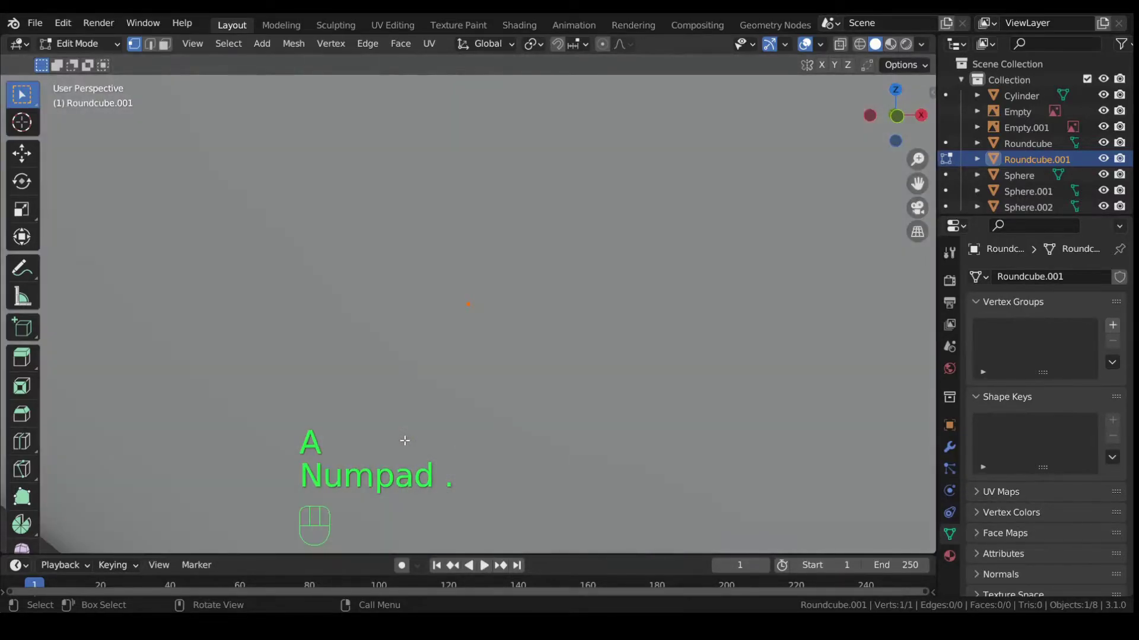
scroll(497, 405, "down", 8)
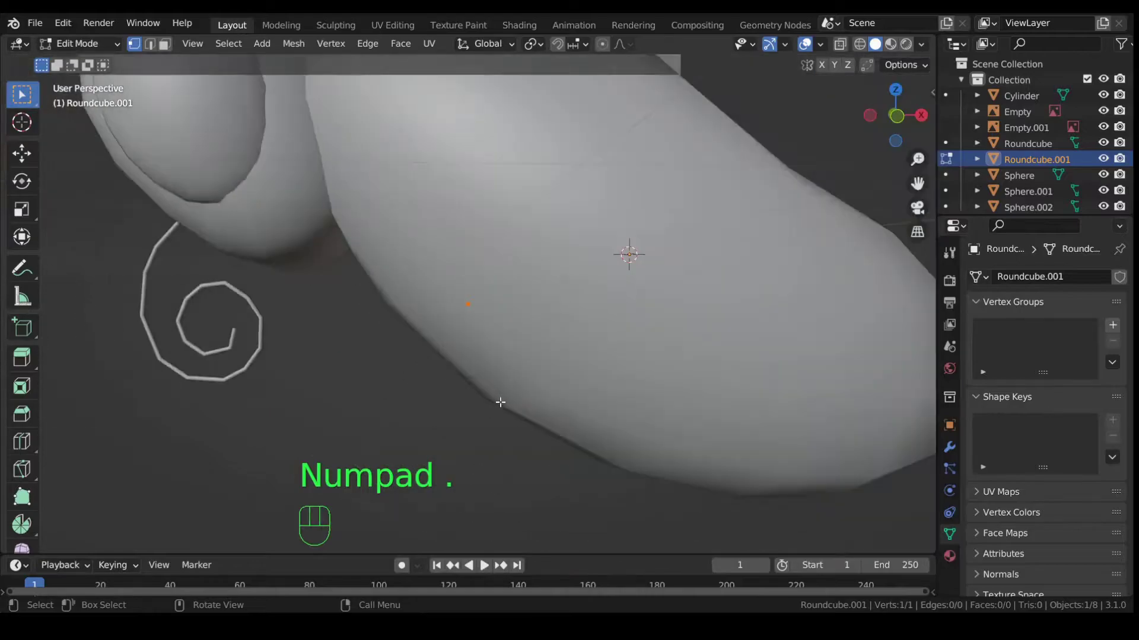
key("KP_1")
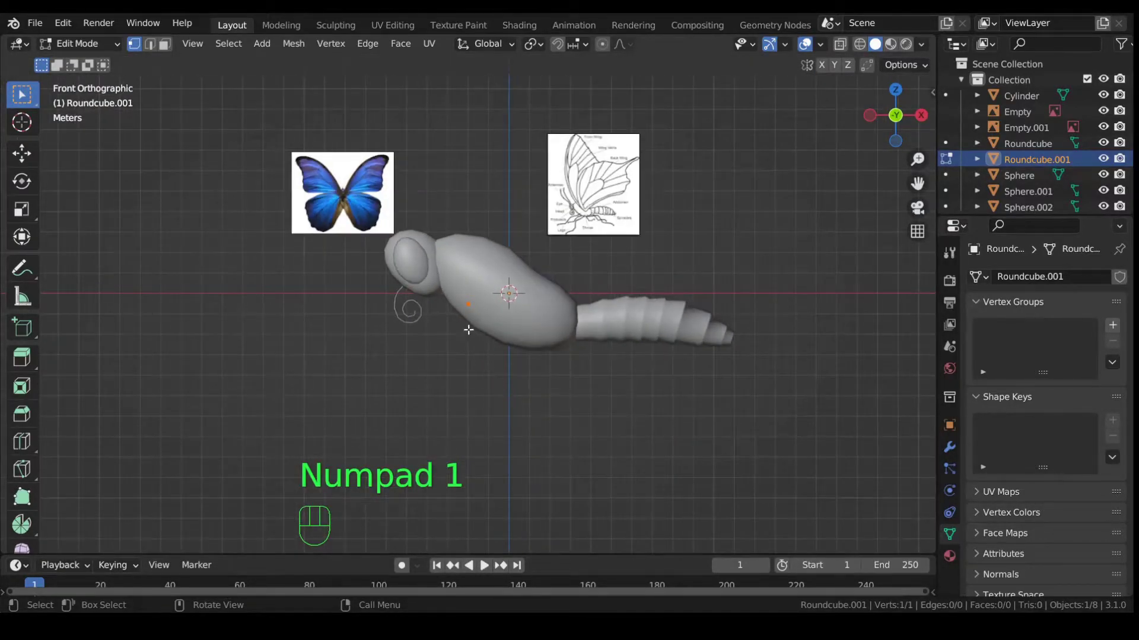
scroll(564, 327, "up", 2)
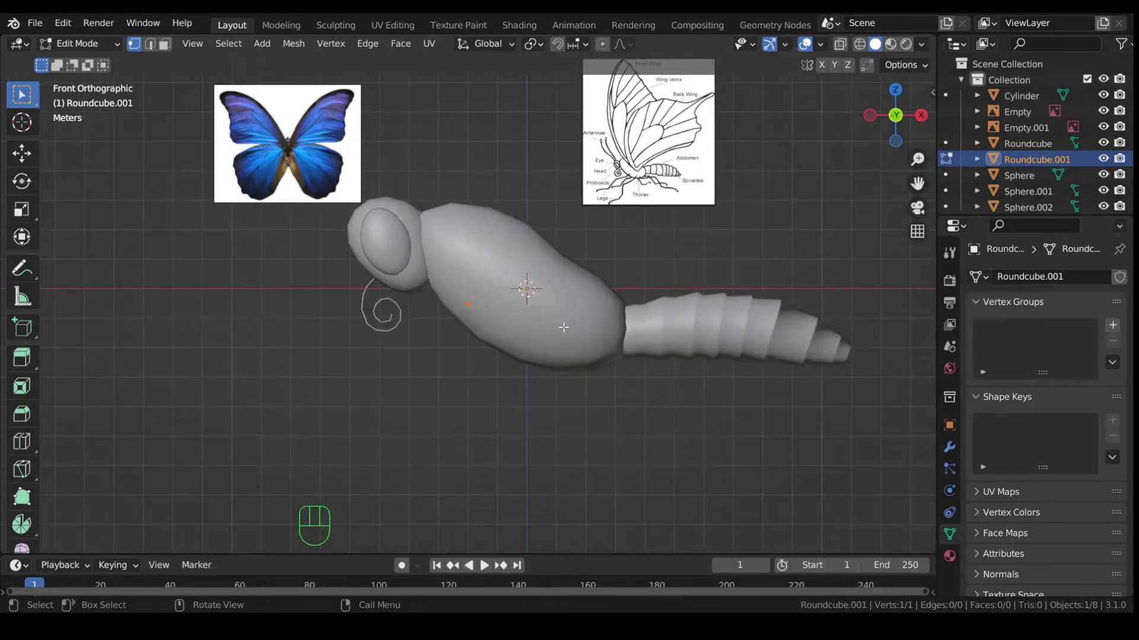
scroll(563, 327, "down", 1)
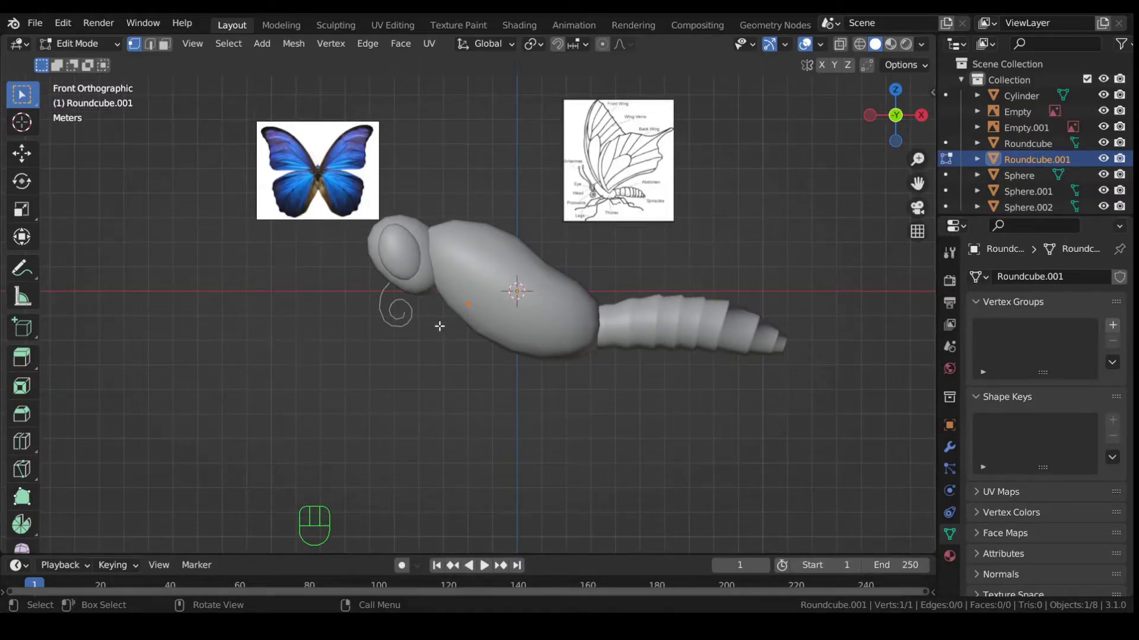
key("ctrl")
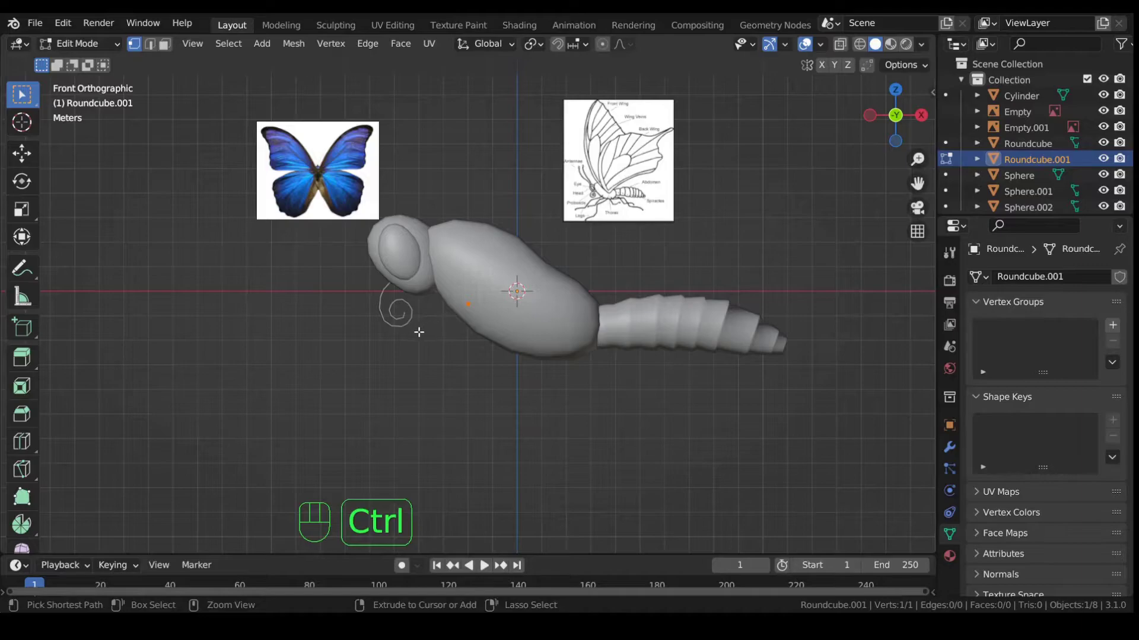
right_click(419, 330, "ctrl")
right_click(407, 370, "ctrl")
right_click(388, 392, "ctrl")
scroll(427, 419, "up", 3)
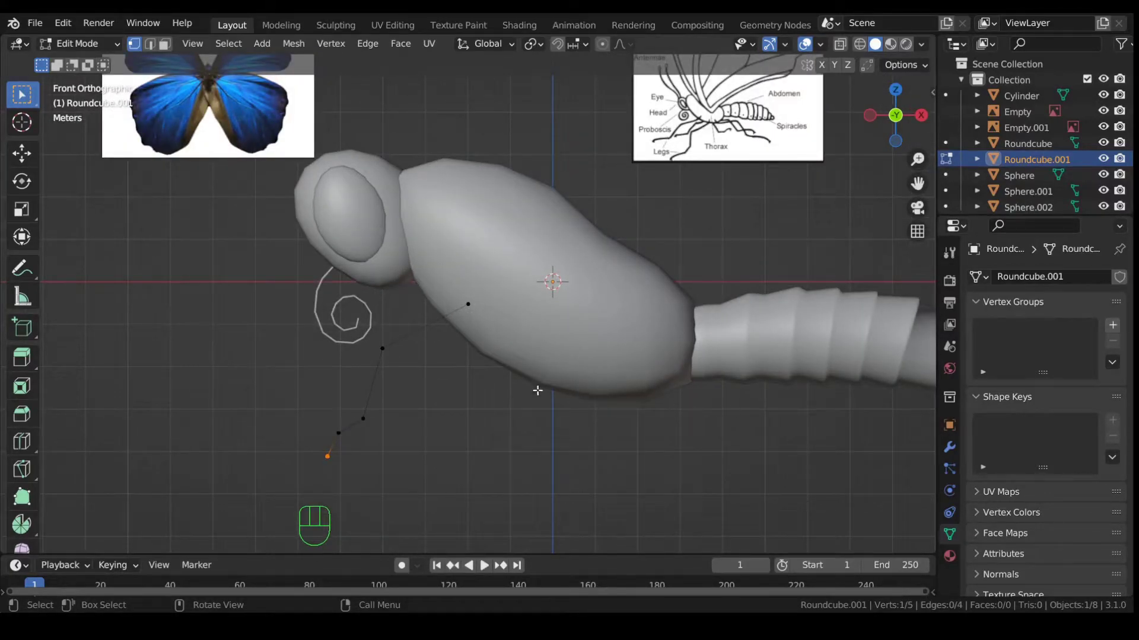
Finish editing the leg outline and convert it to a curve.
key("Tab")
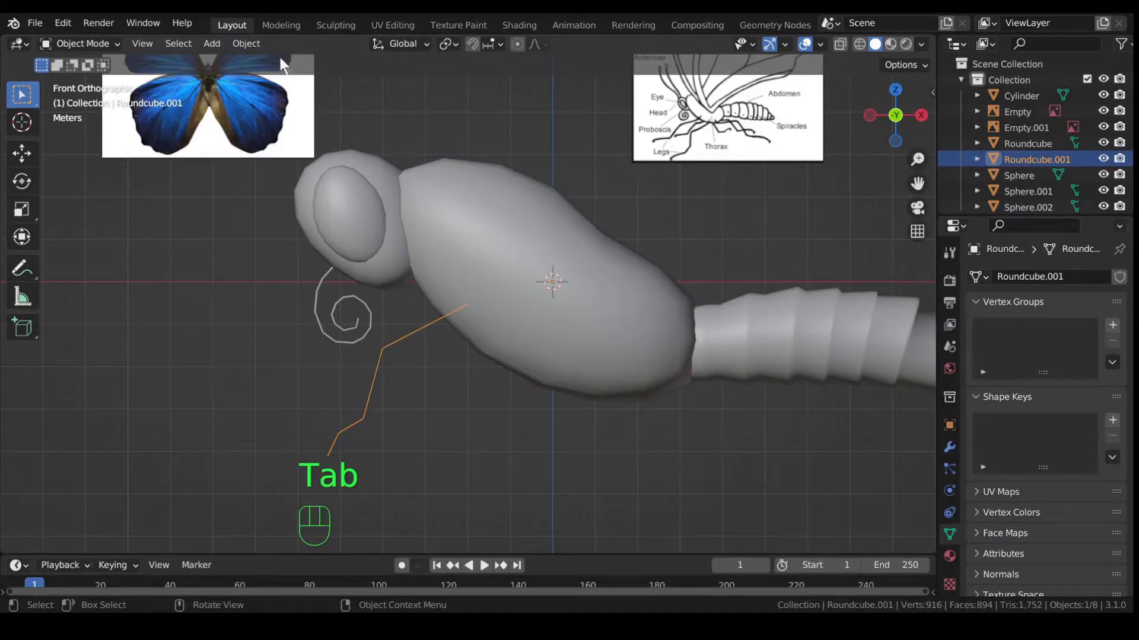
left_click(249, 44)
mouse_move(293, 497)
left_click(455, 500)
left_click(247, 42)
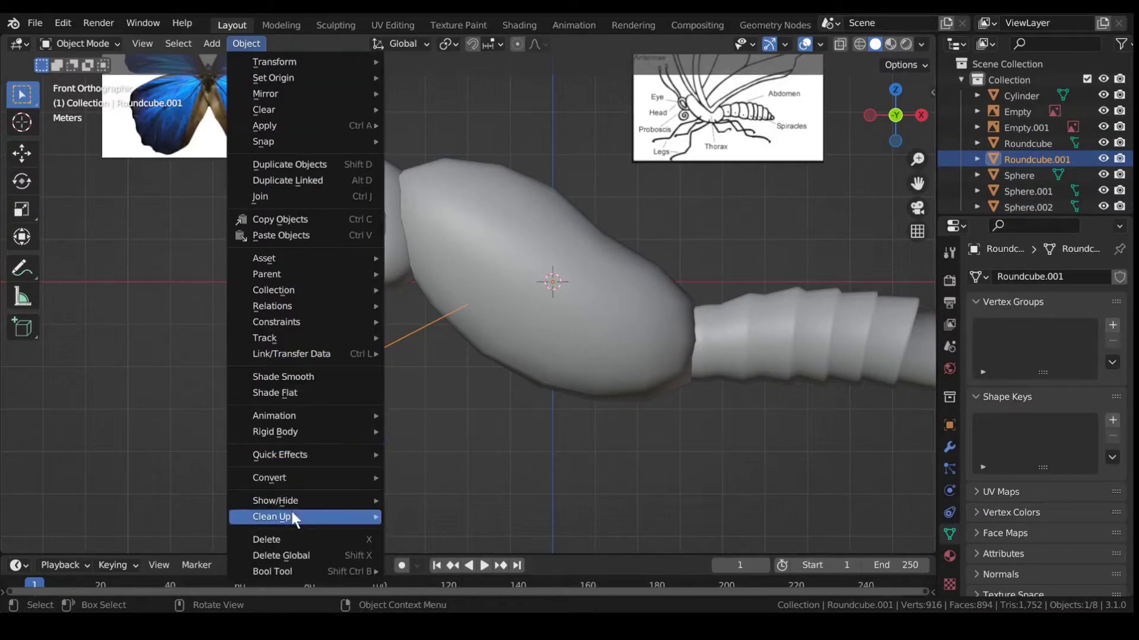
mouse_move(297, 477)
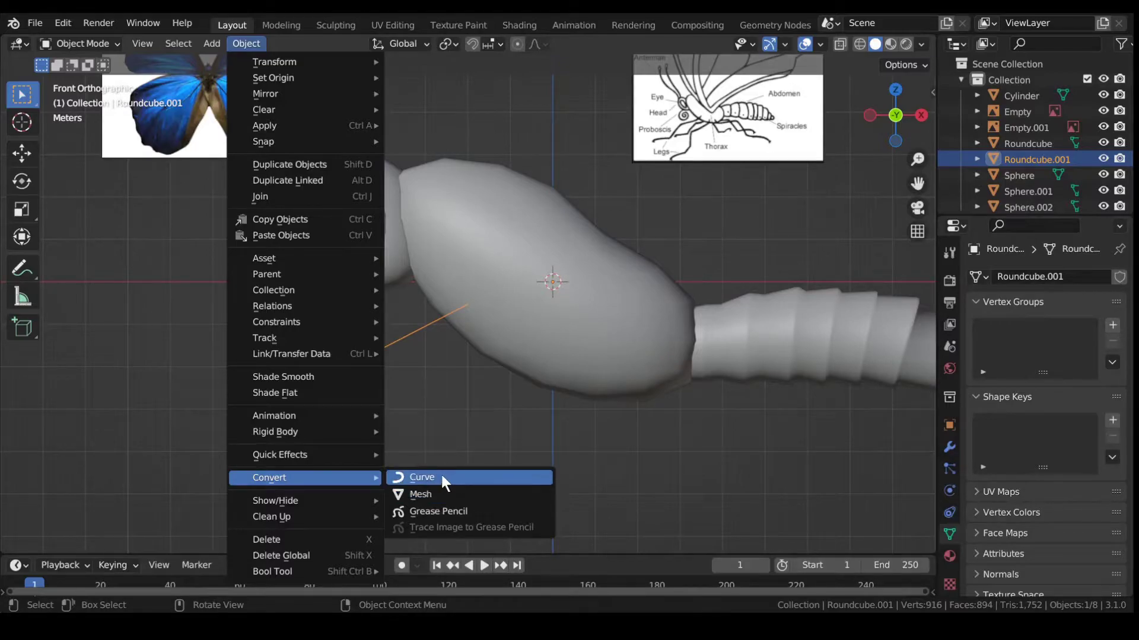
left_click(440, 475)
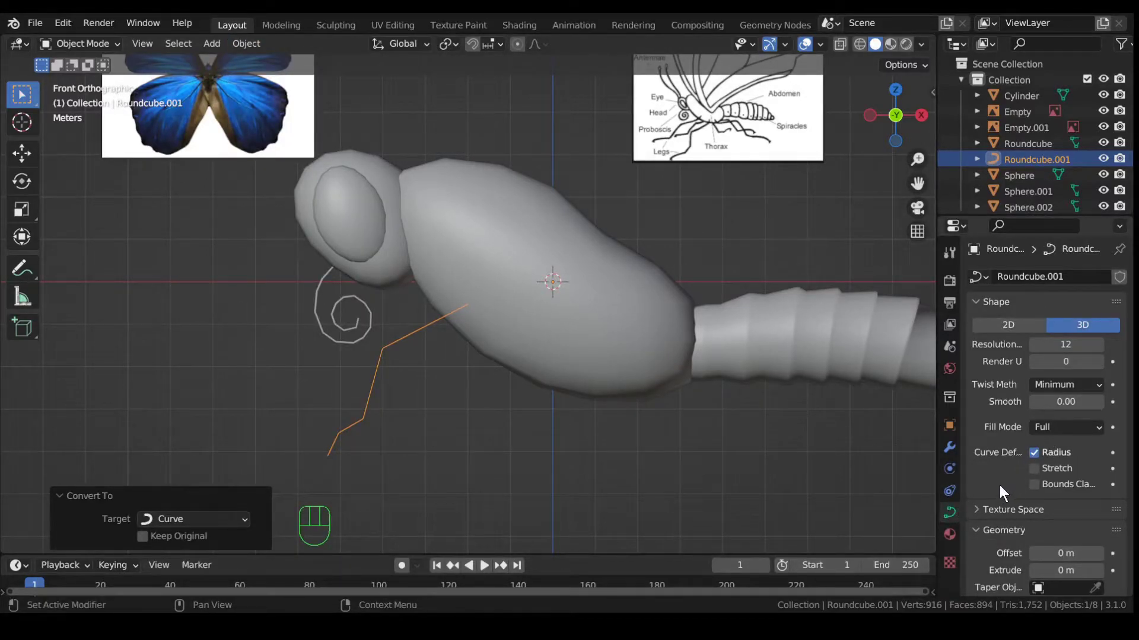
Give the leg curve a round bevel with 0.085 m depth and resolution 2, and open the curve in Edit Mode.
scroll(998, 488, "down", 4)
scroll(1014, 463, "down", 4)
scroll(1008, 461, "down", 5)
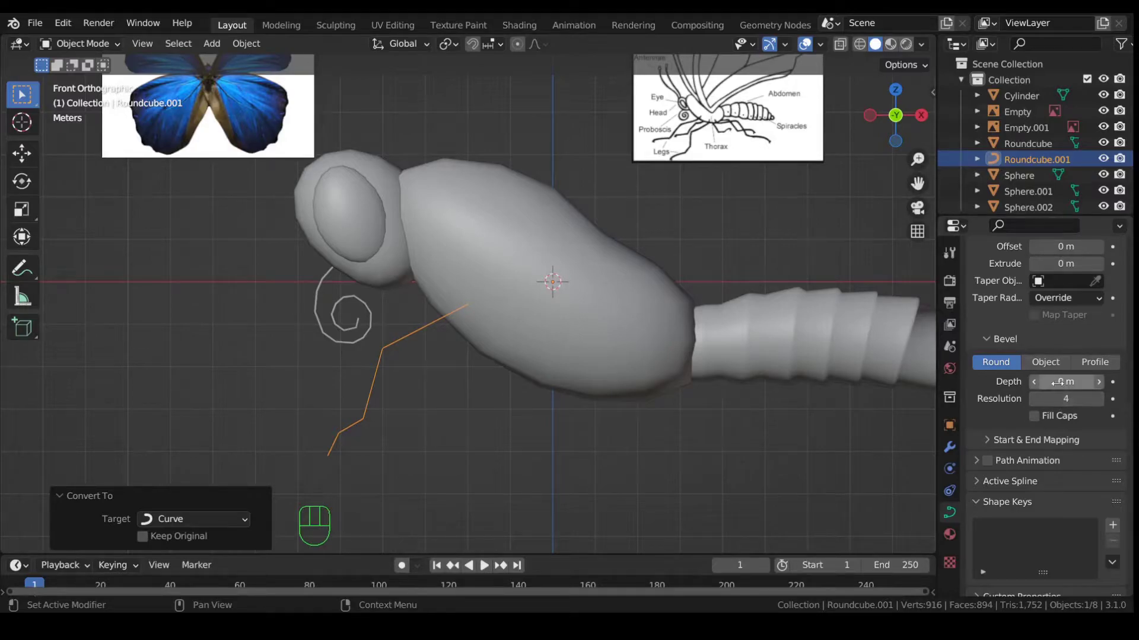
left_click_drag(1057, 382, 1100, 382, "shift")
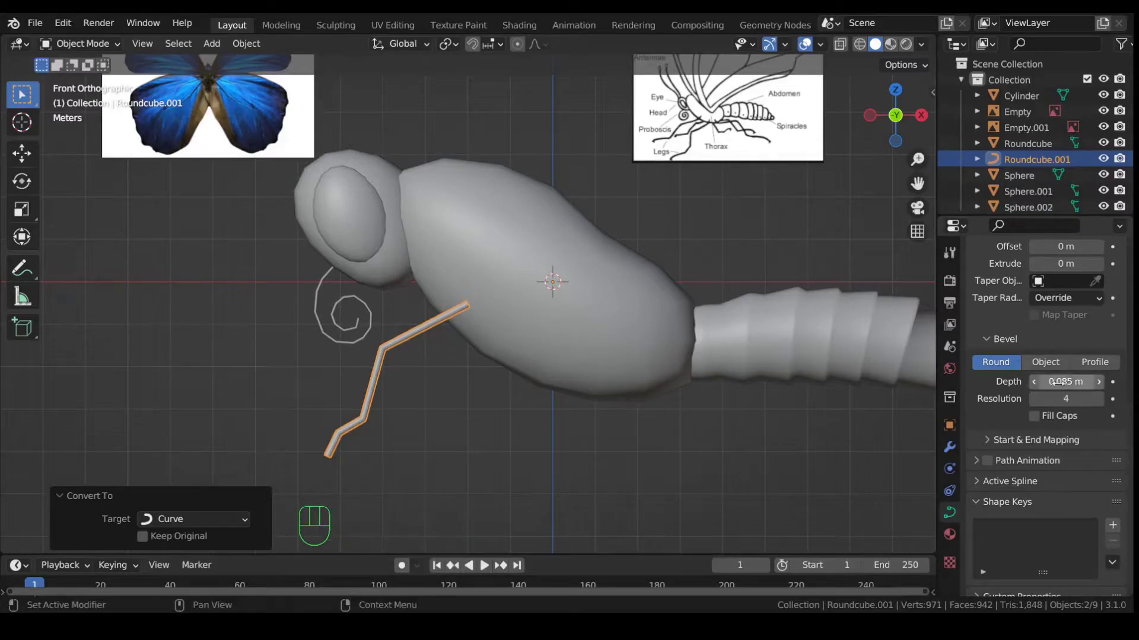
left_click_drag(1065, 399, 1059, 399)
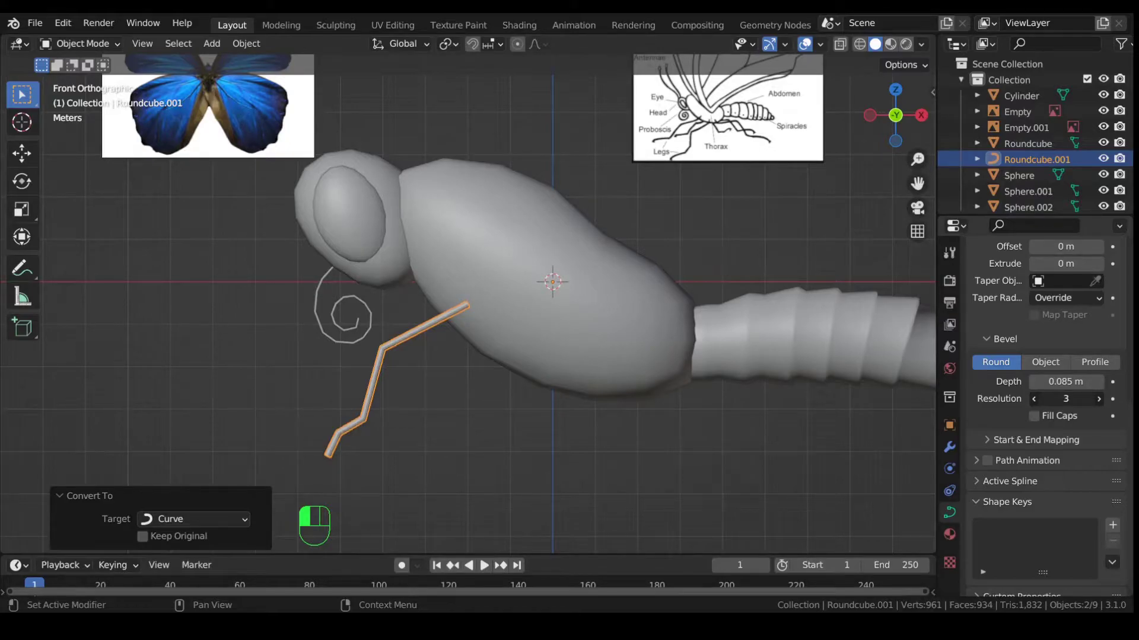
left_click_drag(1059, 398, 1058, 398)
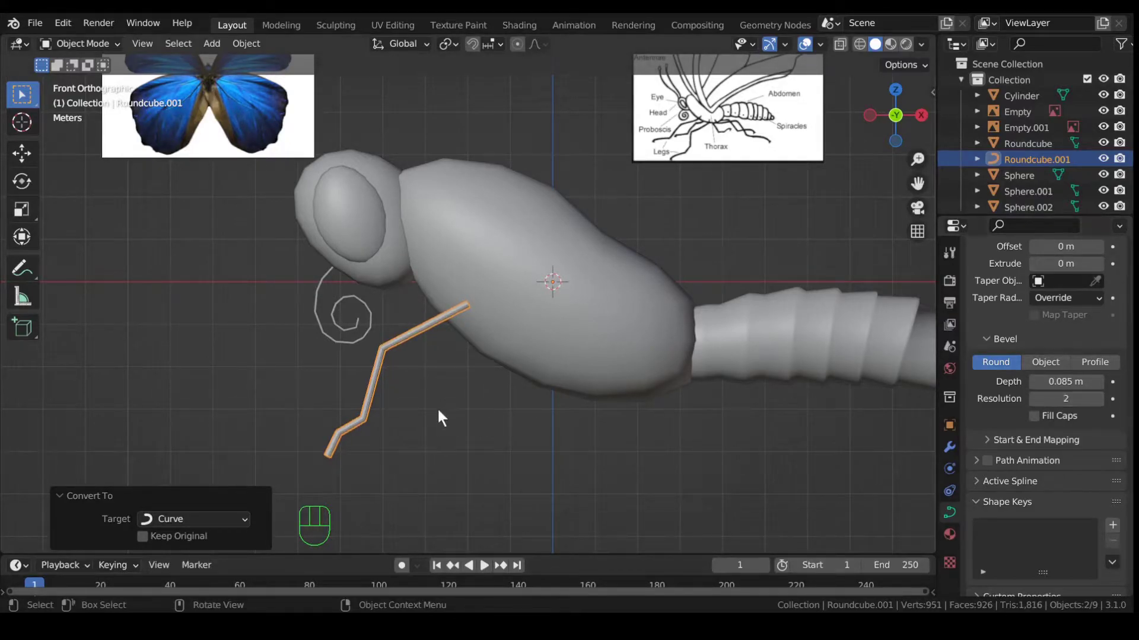
scroll(415, 410, "up", 2)
key("Tab")
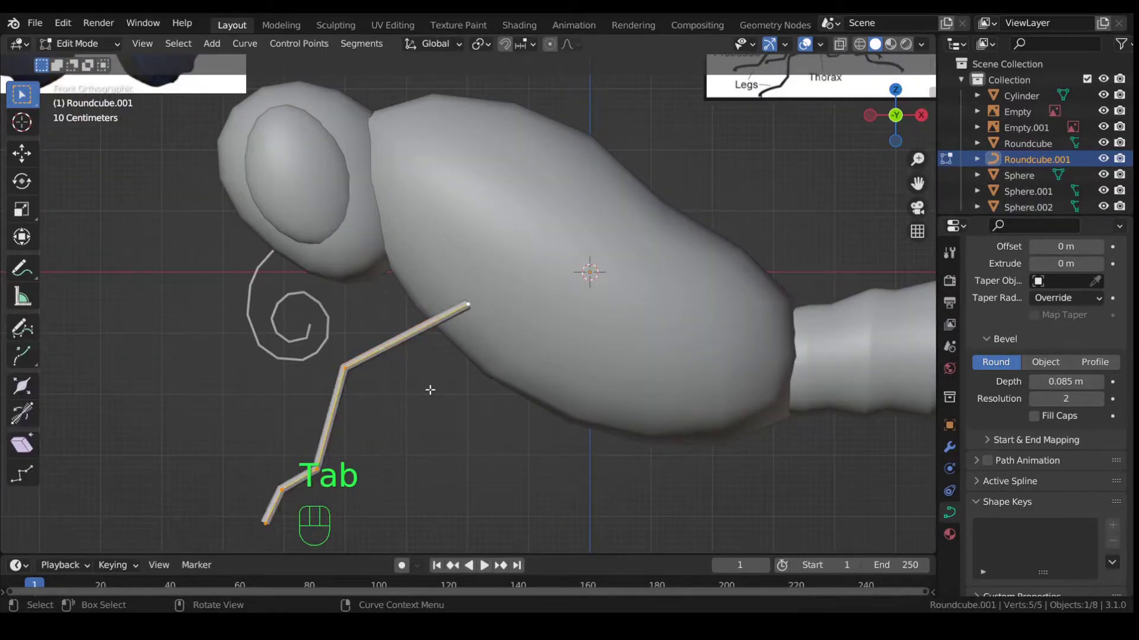
left_click(345, 368)
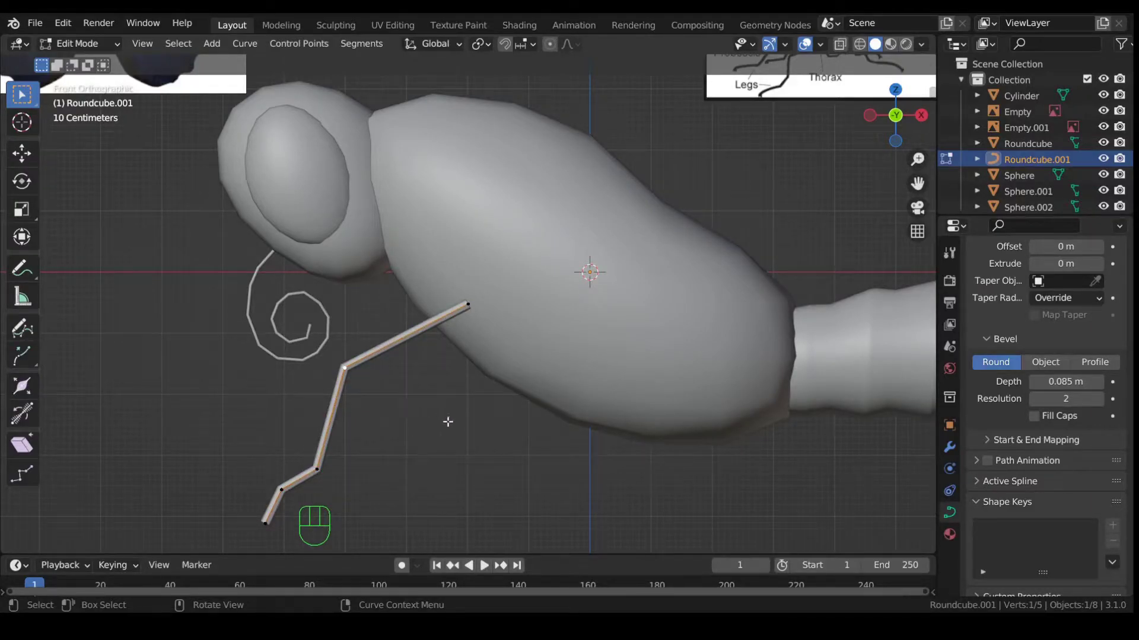
key("alt+s")
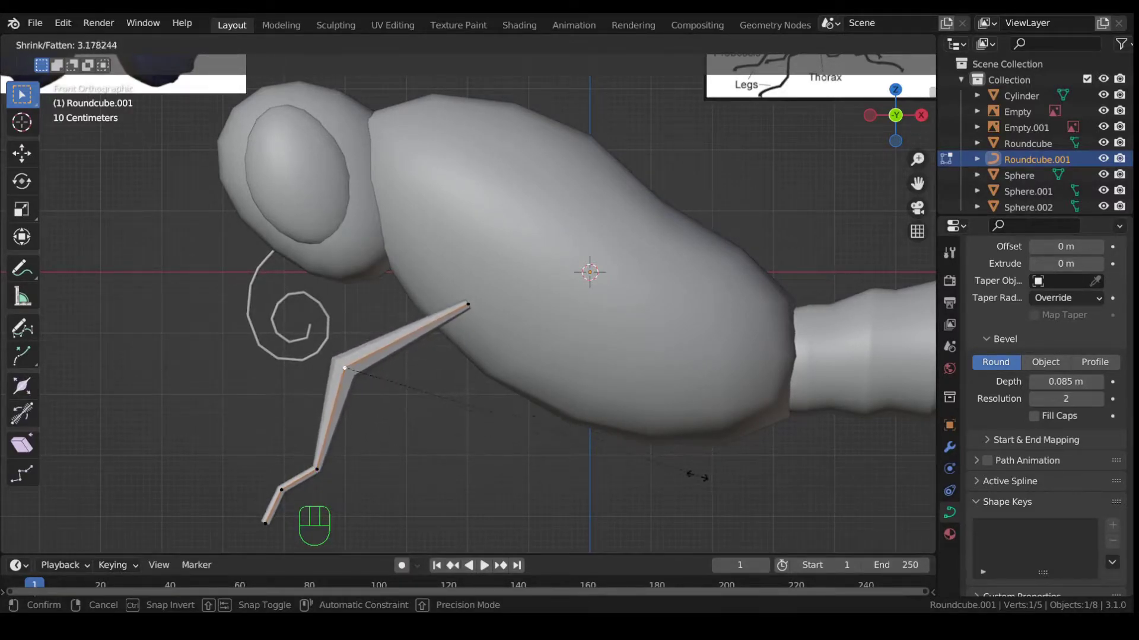
right_click(694, 473)
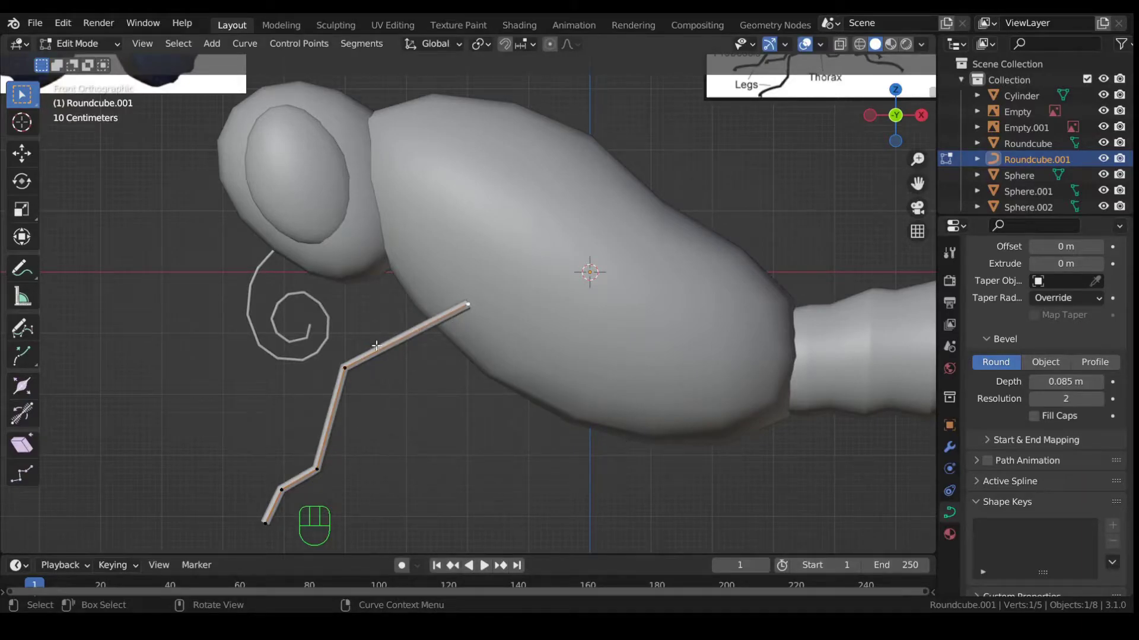
Subdivide the leg curve's first three segments from the thorax with one cut each, leaving the foot segment out.
left_click(468, 304, "shift")
left_click(317, 468, "shift")
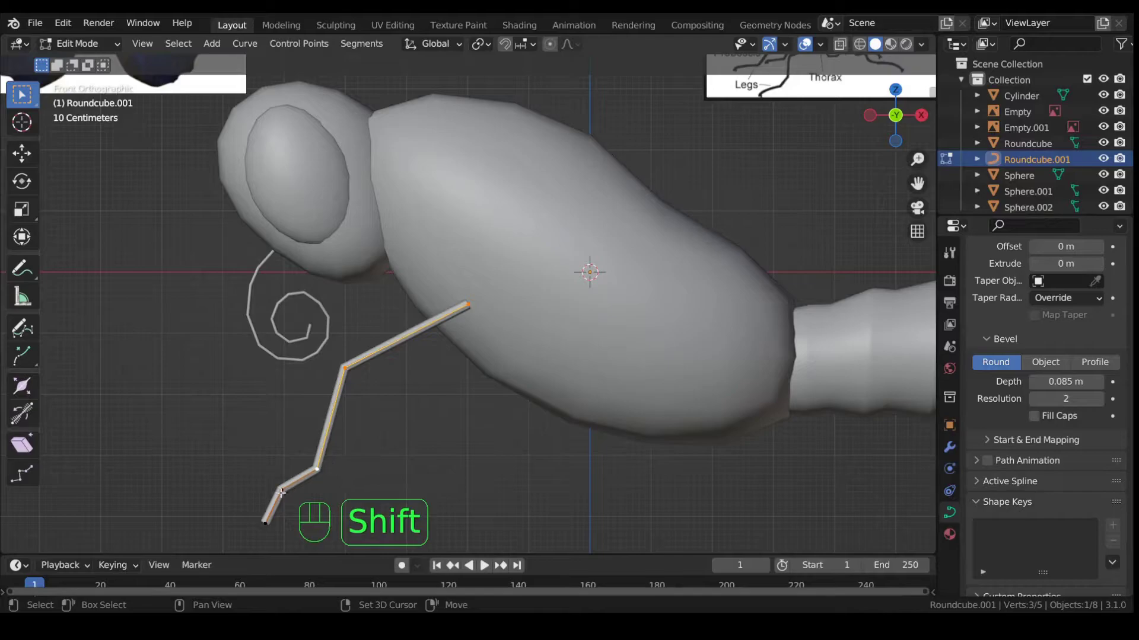
left_click(281, 490, "shift")
right_click(477, 436)
left_click(477, 436)
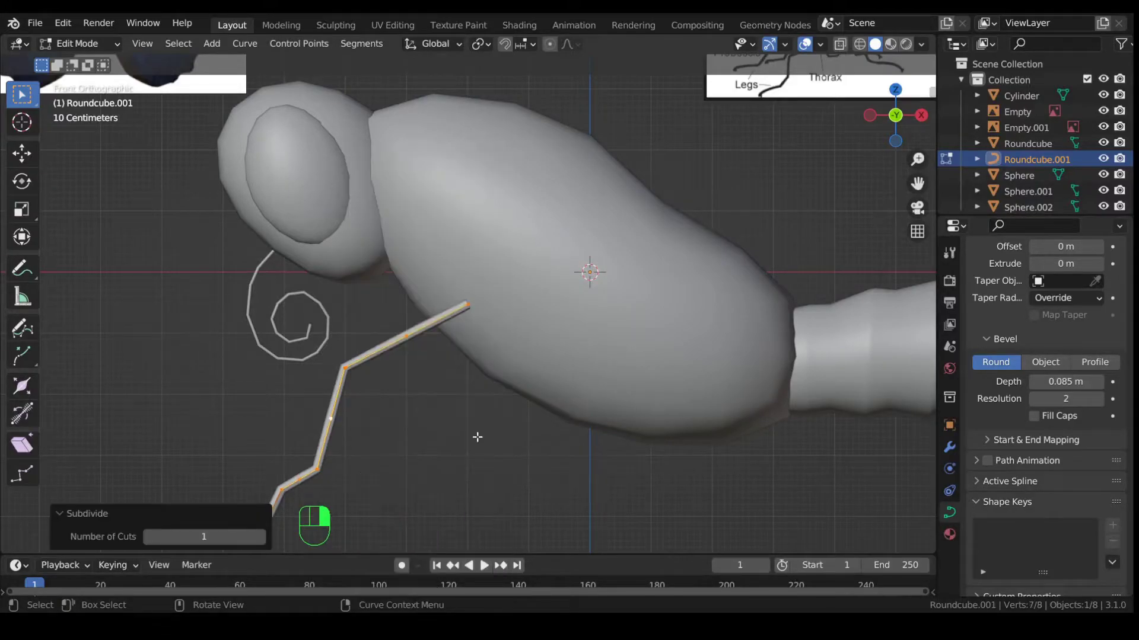
Slide the midpoints of the upper two leg segments along the curve to just beside the knee point, one on each side.
left_click(406, 337)
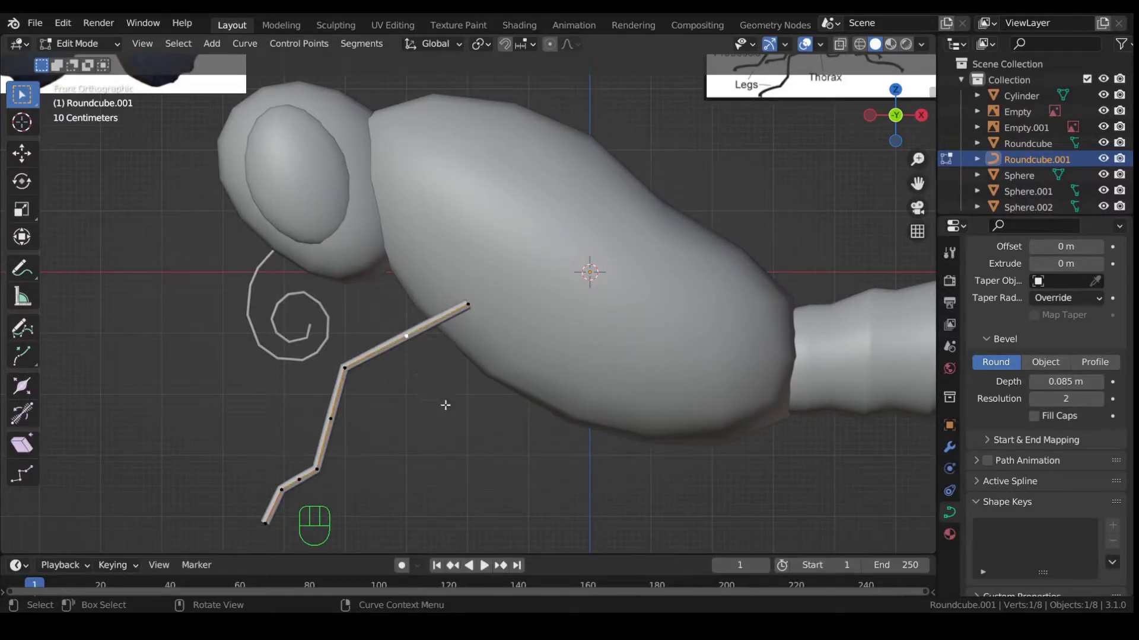
key("g")
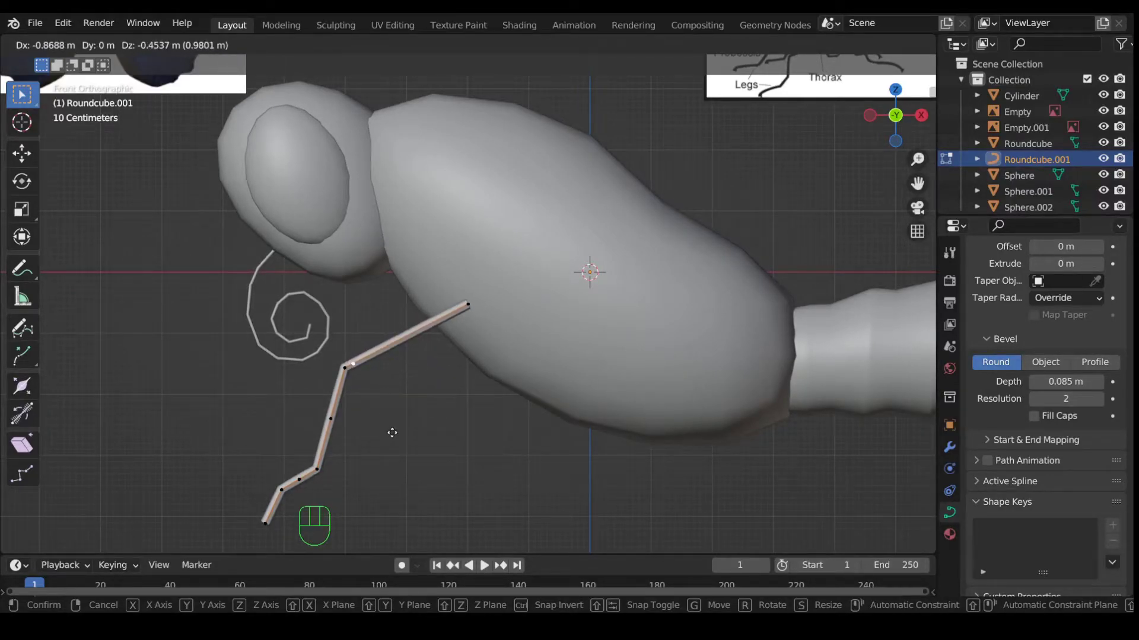
left_click(372, 436)
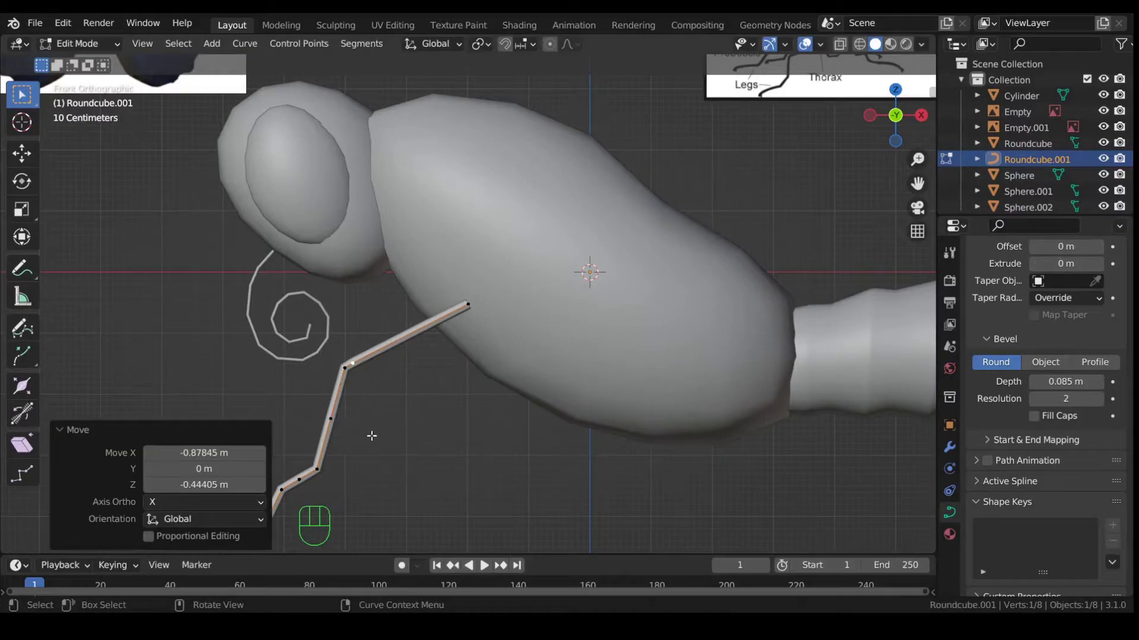
left_click(332, 420)
key("g")
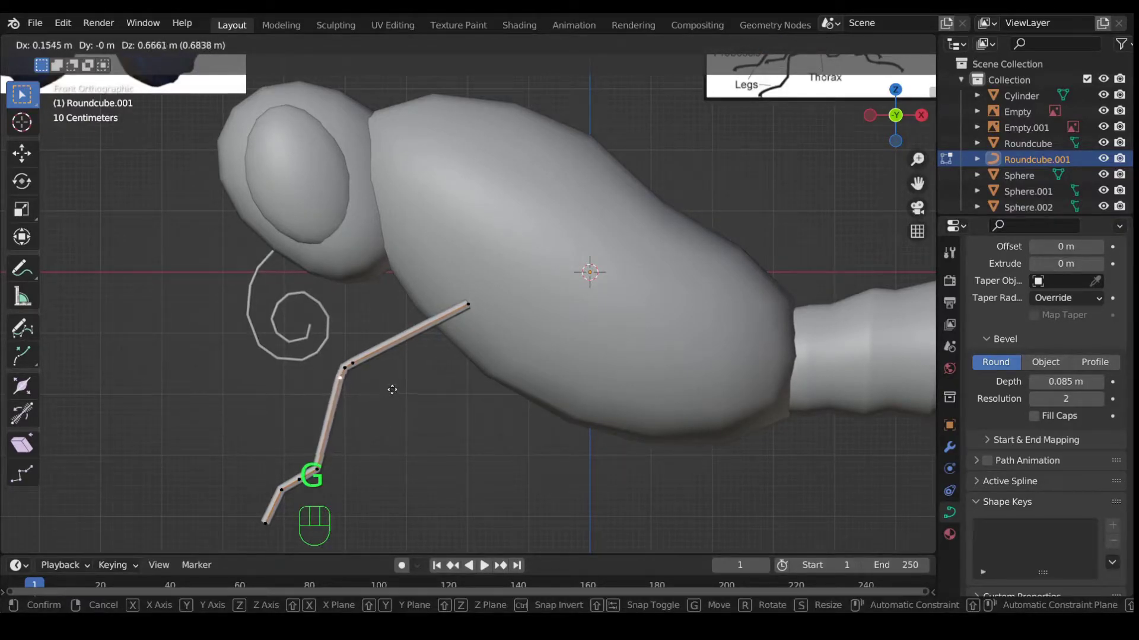
left_click(393, 389)
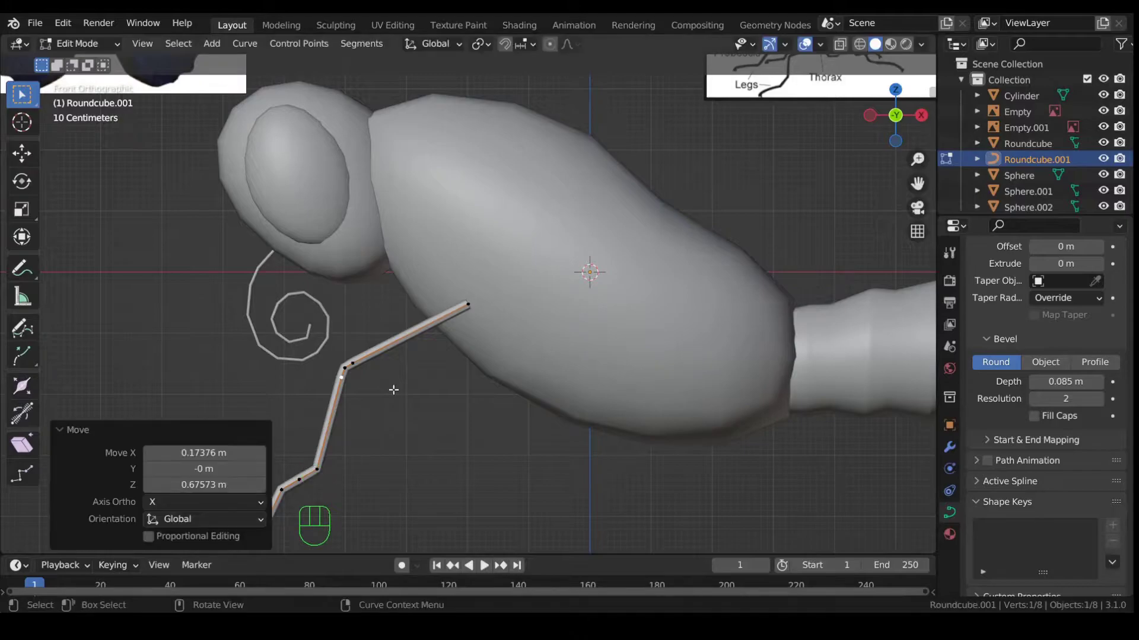
middle_click_drag(362, 469, 403, 360, "shift")
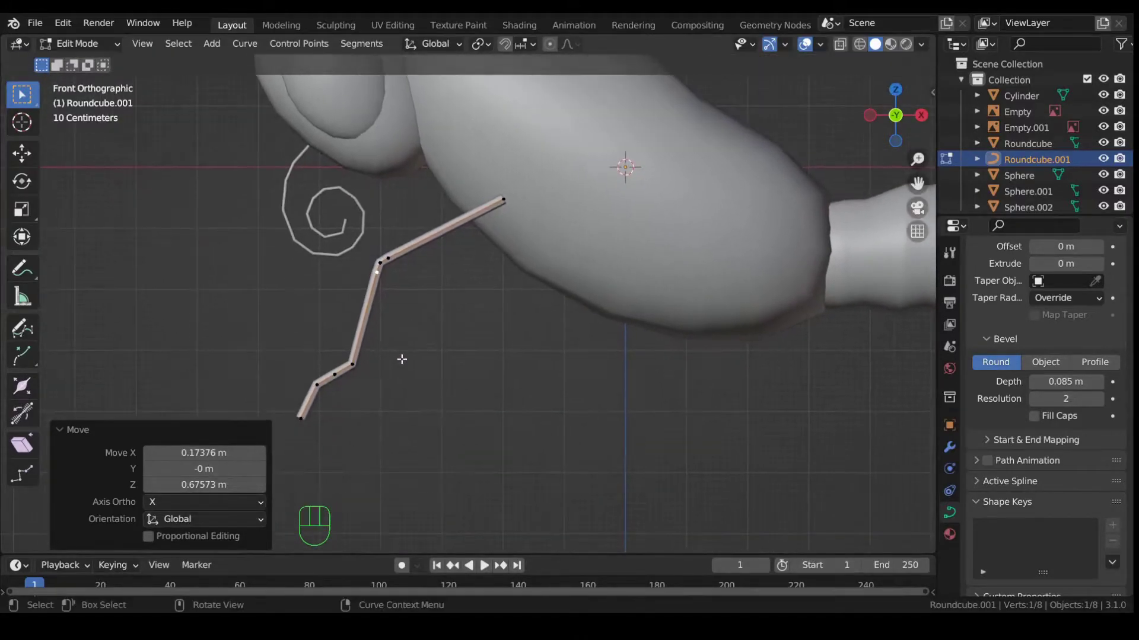
Subdivide the leg curve once more between the knee's lower neighbouring point and the lower joint, with one cut.
key("shift")
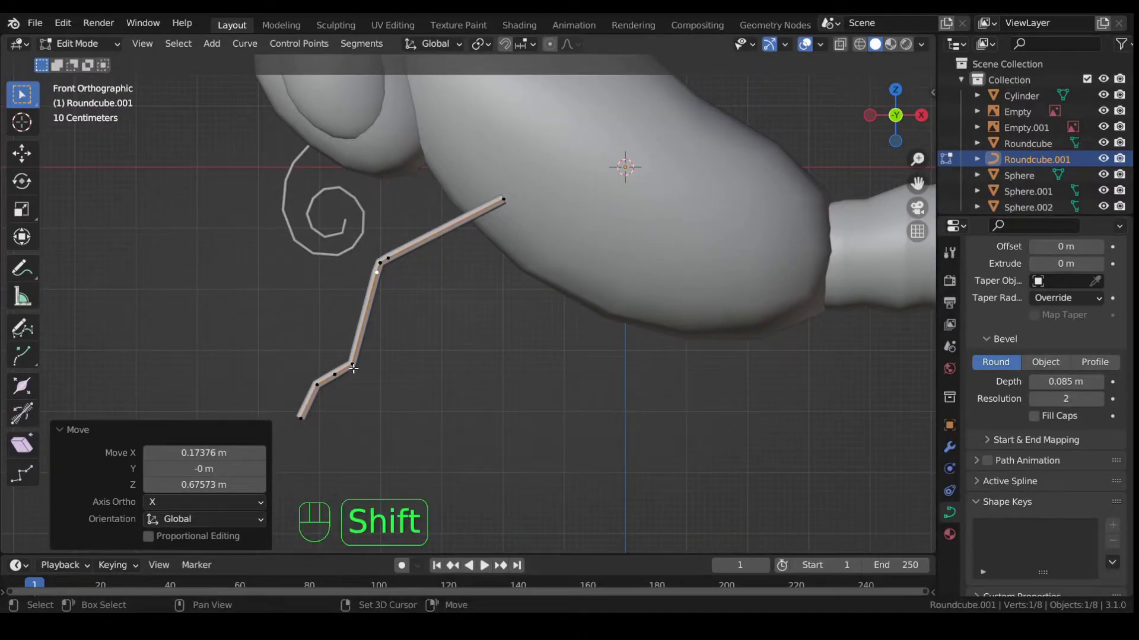
left_click(377, 272, "shift")
right_click(453, 367)
key("s")
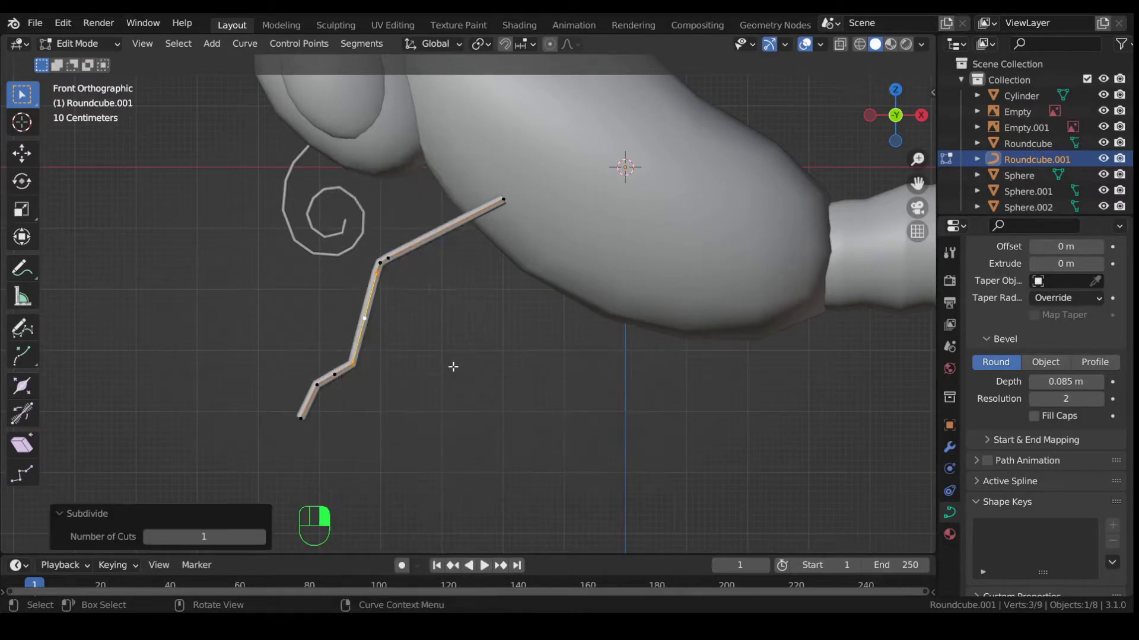
Slide the midpoints of the leg's second and third segments along the curve to just beside the lower joint, one on each side.
left_click(365, 320)
key("g")
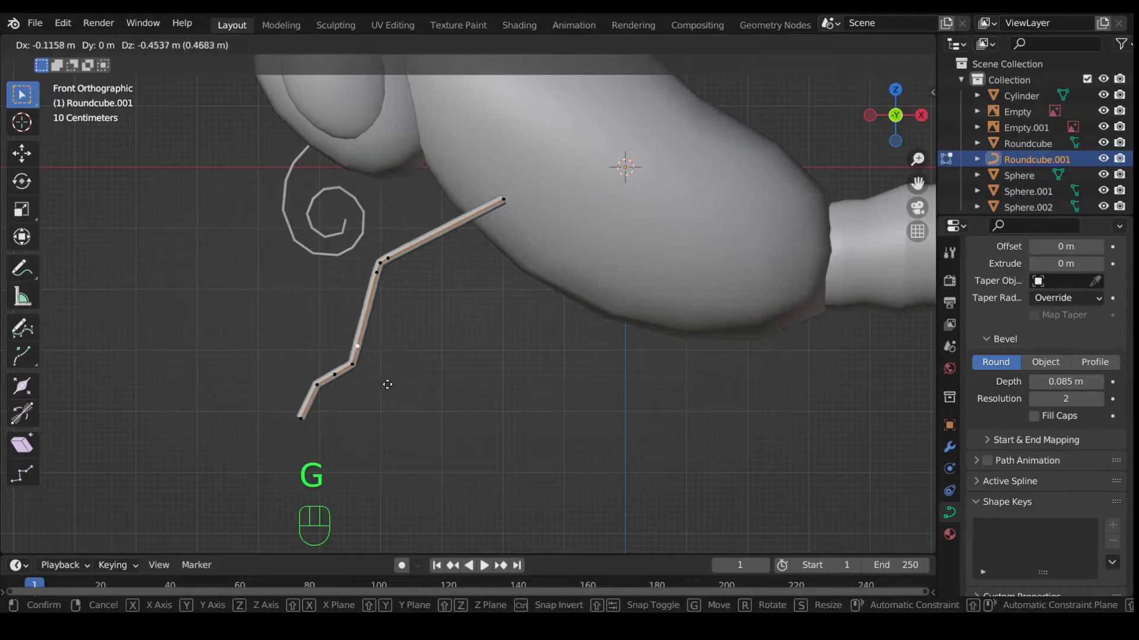
left_click(383, 394)
left_click(337, 378)
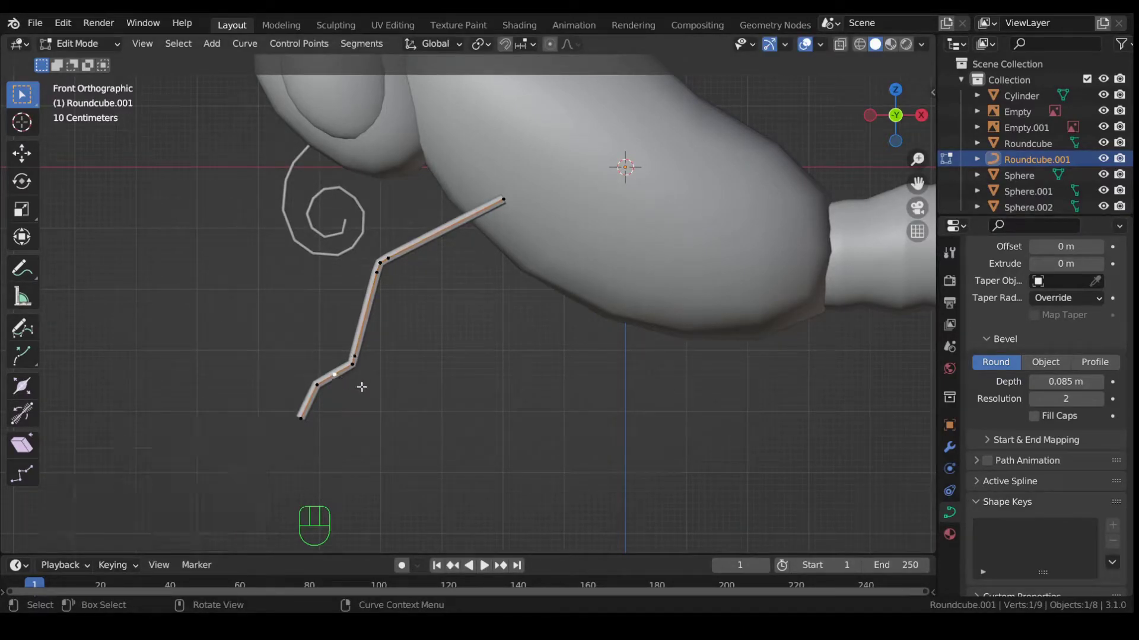
key("g")
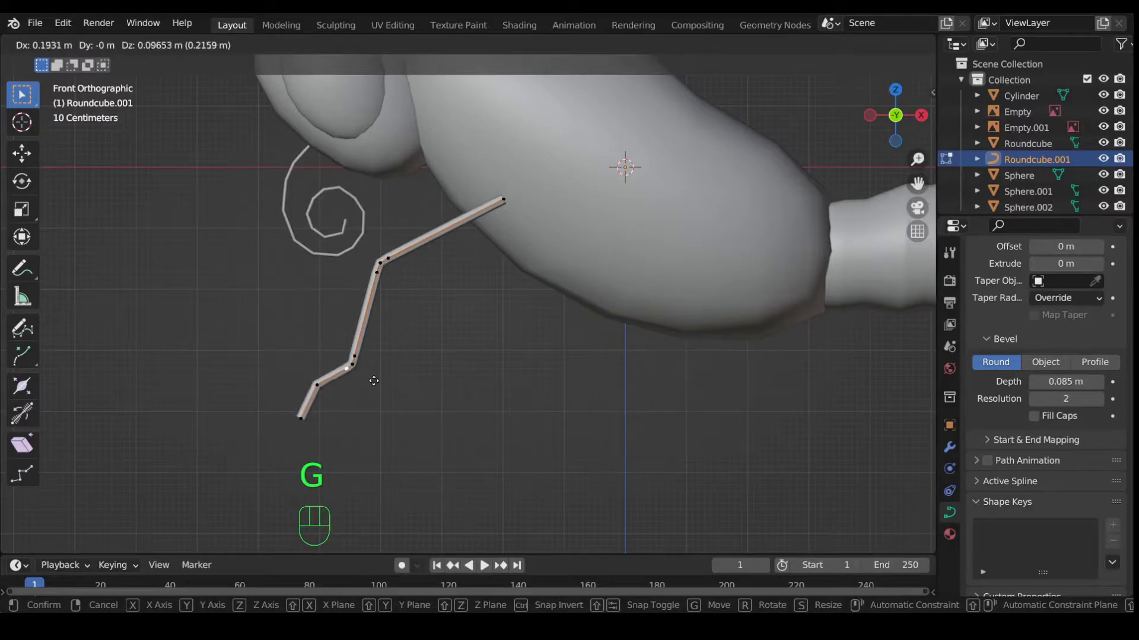
left_click(373, 381)
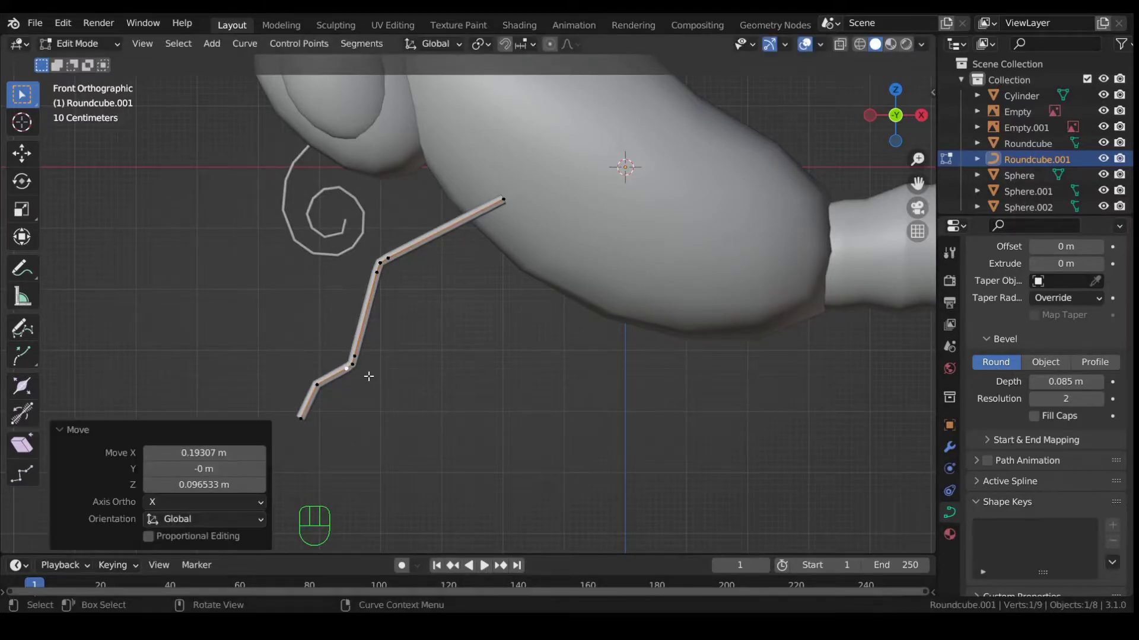
Fatten the curve radius at the knee and lower joint points by about 1.712, and leave Edit Mode.
left_click(355, 365)
left_click(379, 262, "shift")
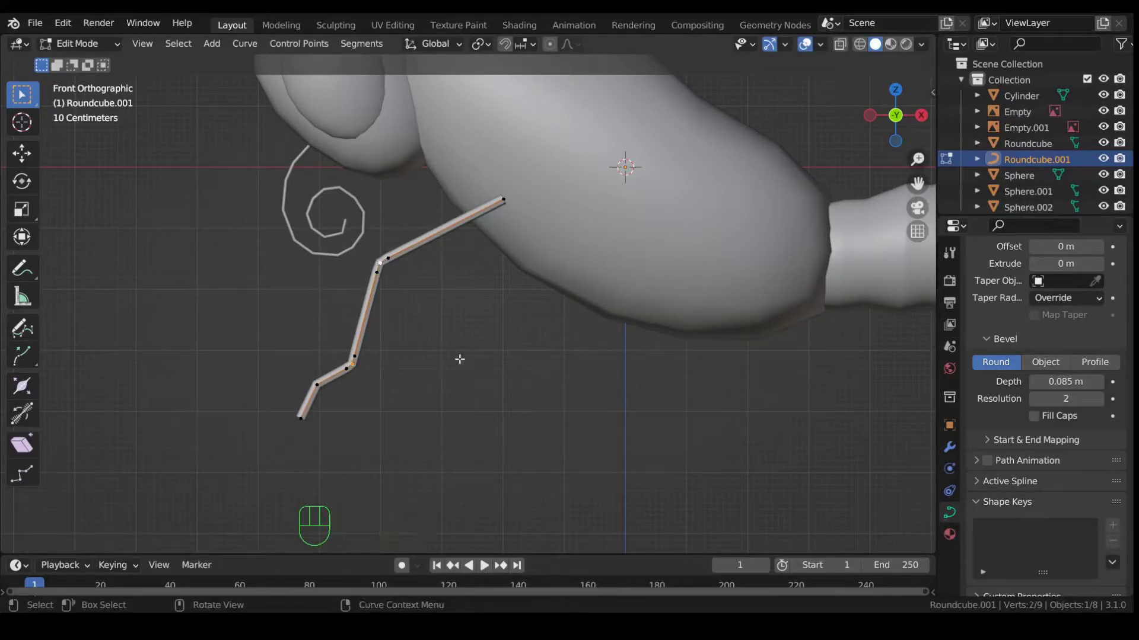
key("alt+s")
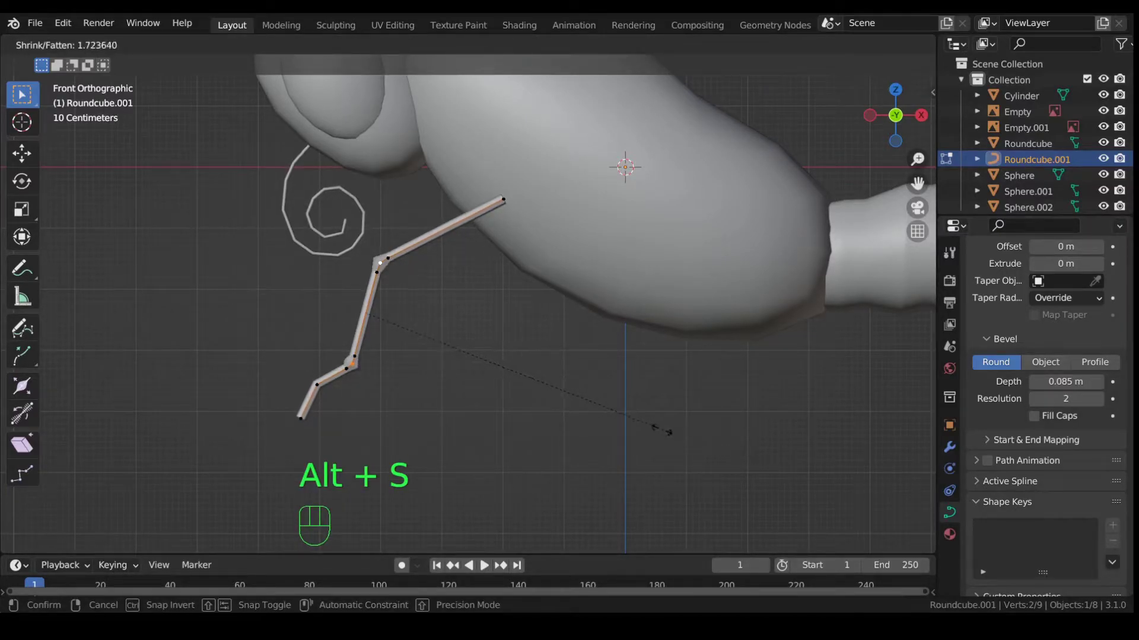
left_click(659, 428)
scroll(466, 367, "down", 2)
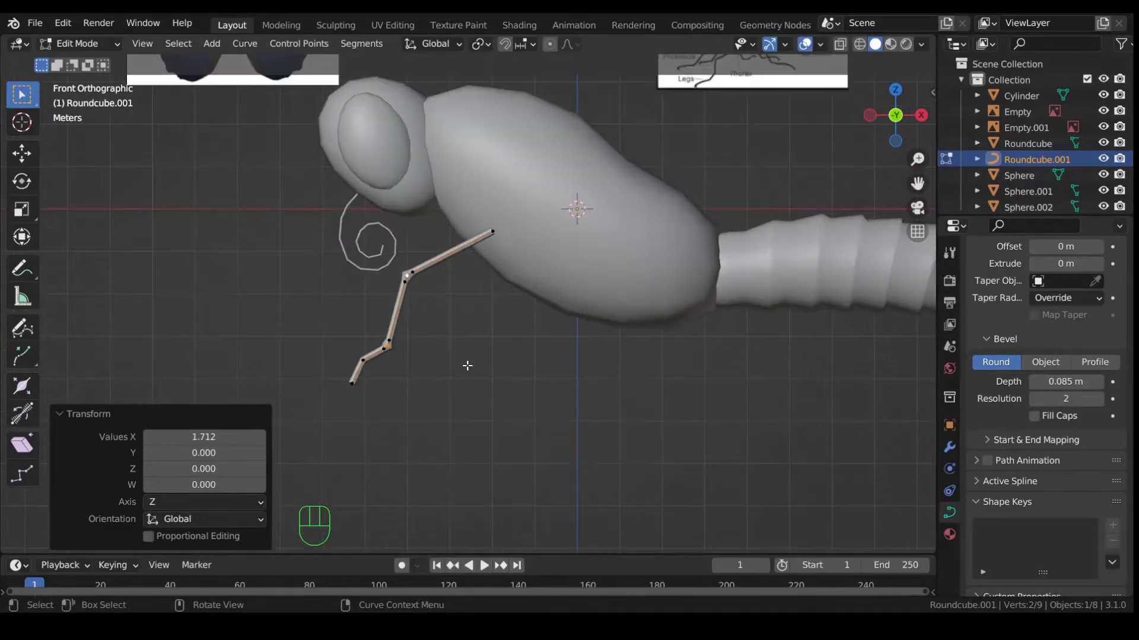
scroll(490, 386, "up", 2)
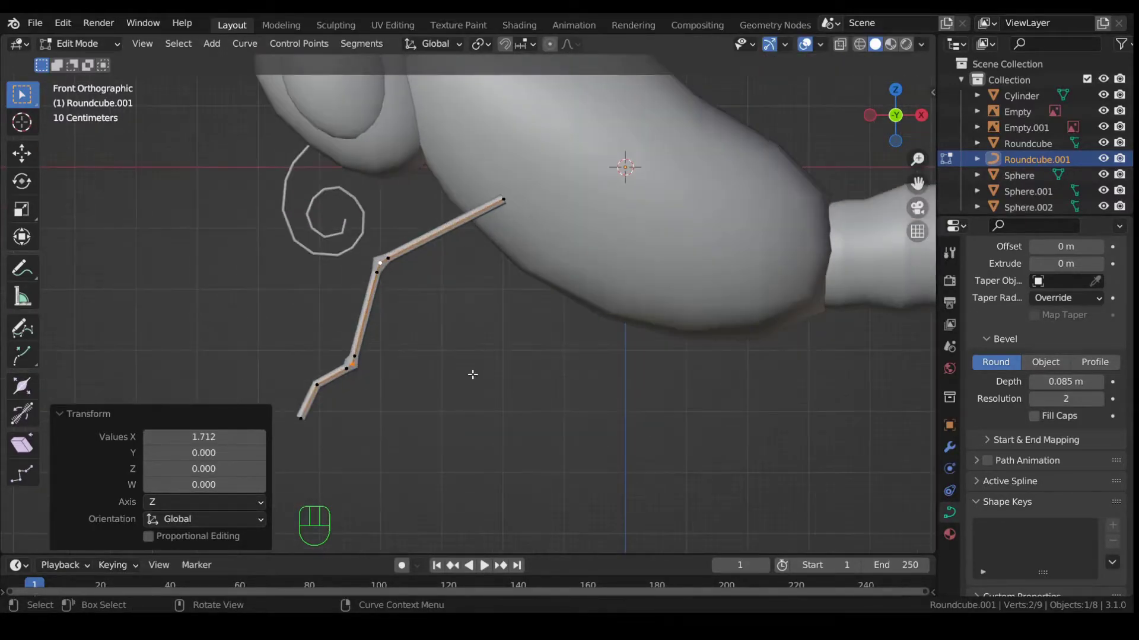
scroll(504, 361, "down", 3)
key("Tab")
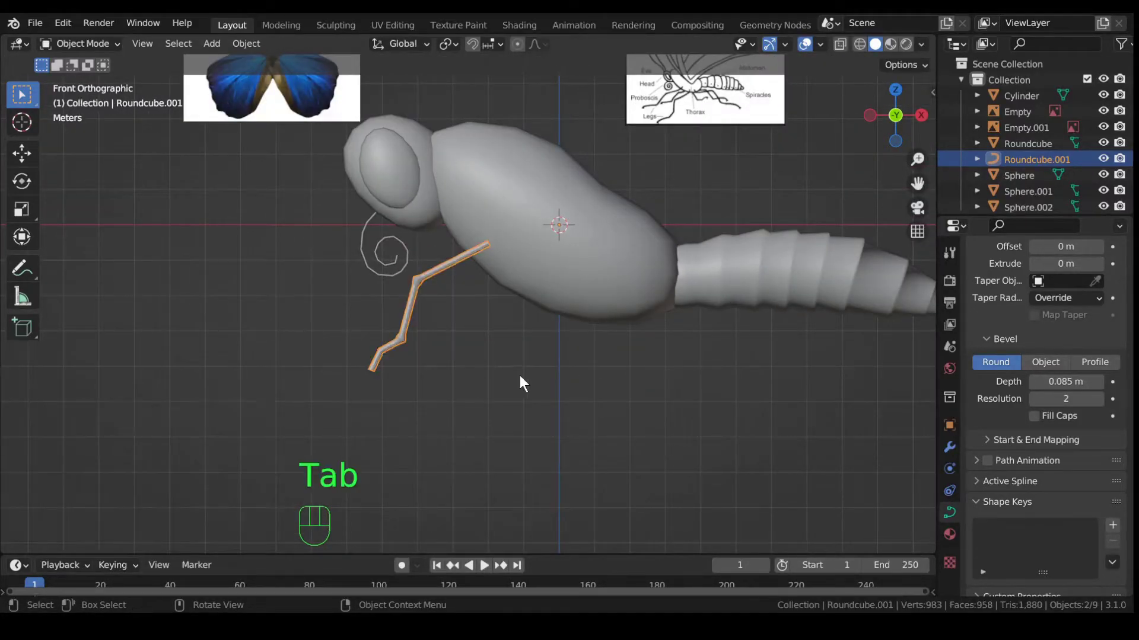
Apply smooth shading to the leg curve.
scroll(505, 356, "up", 3)
right_click(405, 266)
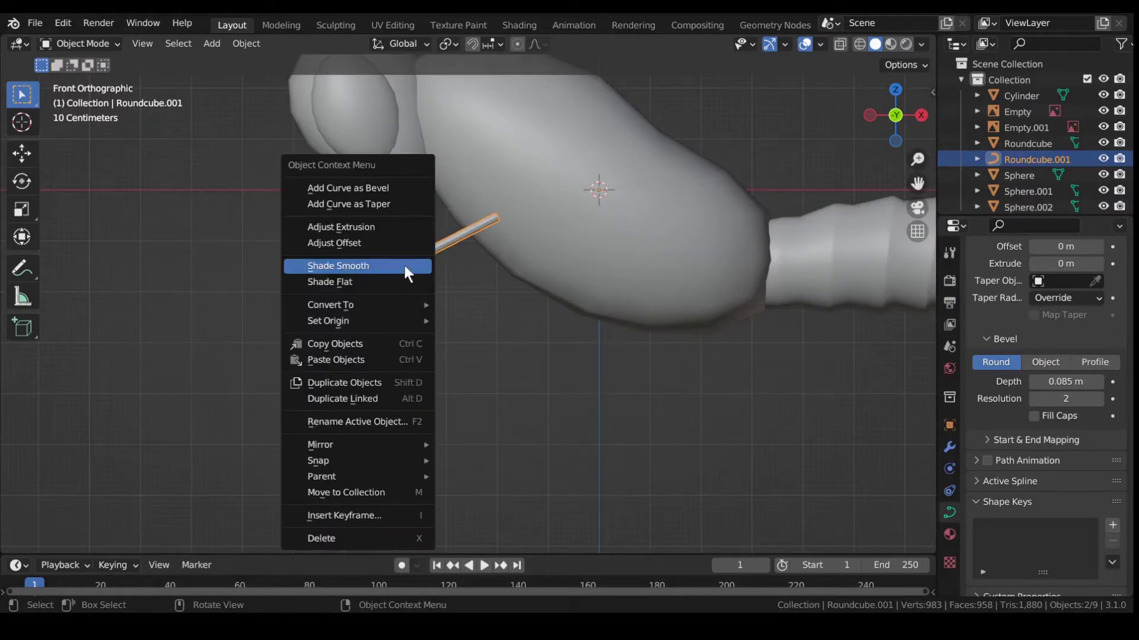
left_click(388, 265)
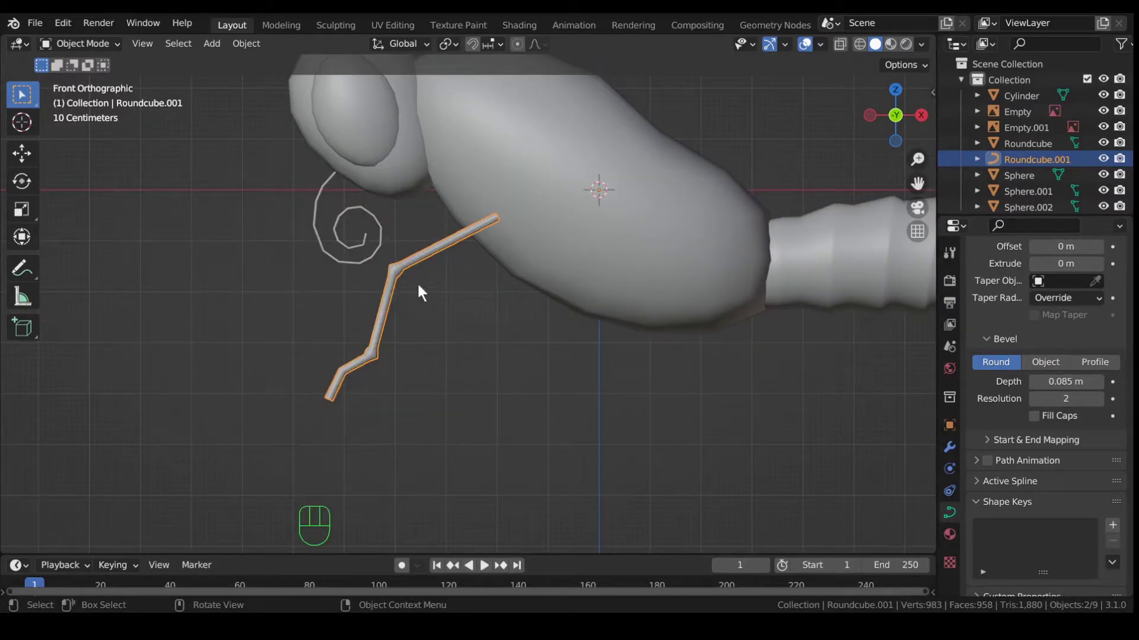
Convert the leg curve to a mesh.
middle_click_drag(477, 351, 437, 317)
left_click(246, 44)
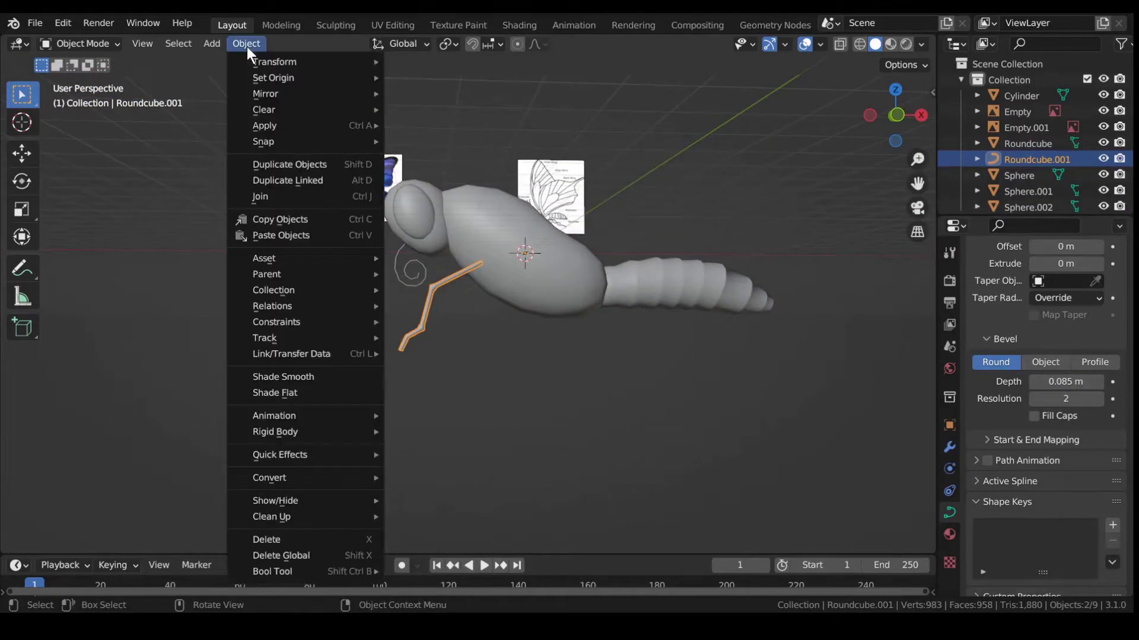
mouse_move(311, 470)
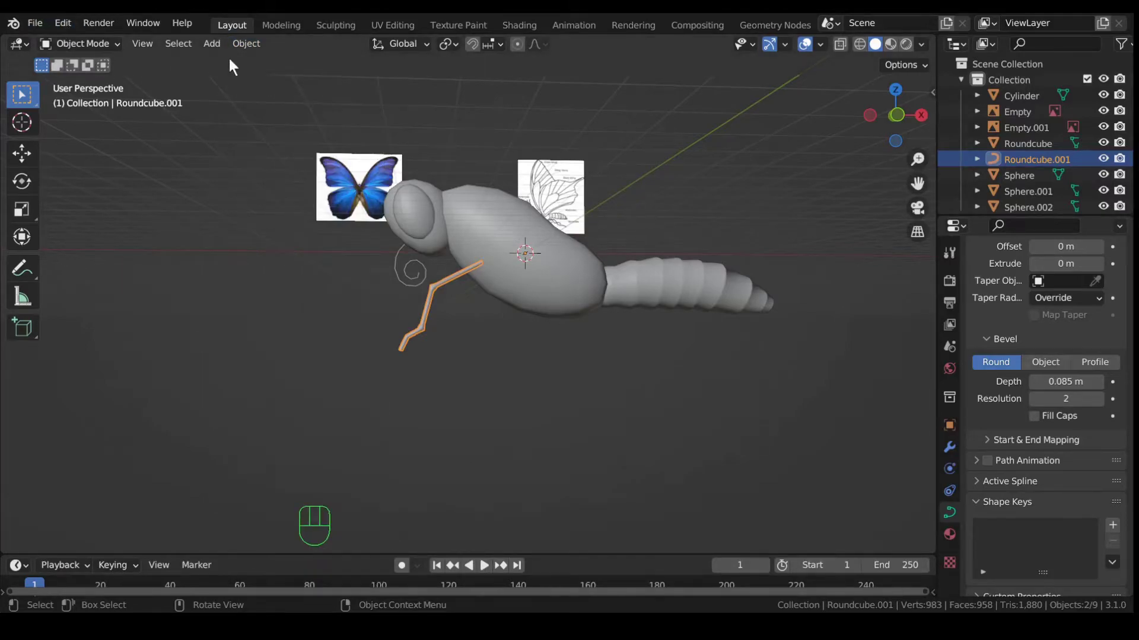
left_click(239, 43)
mouse_move(305, 481)
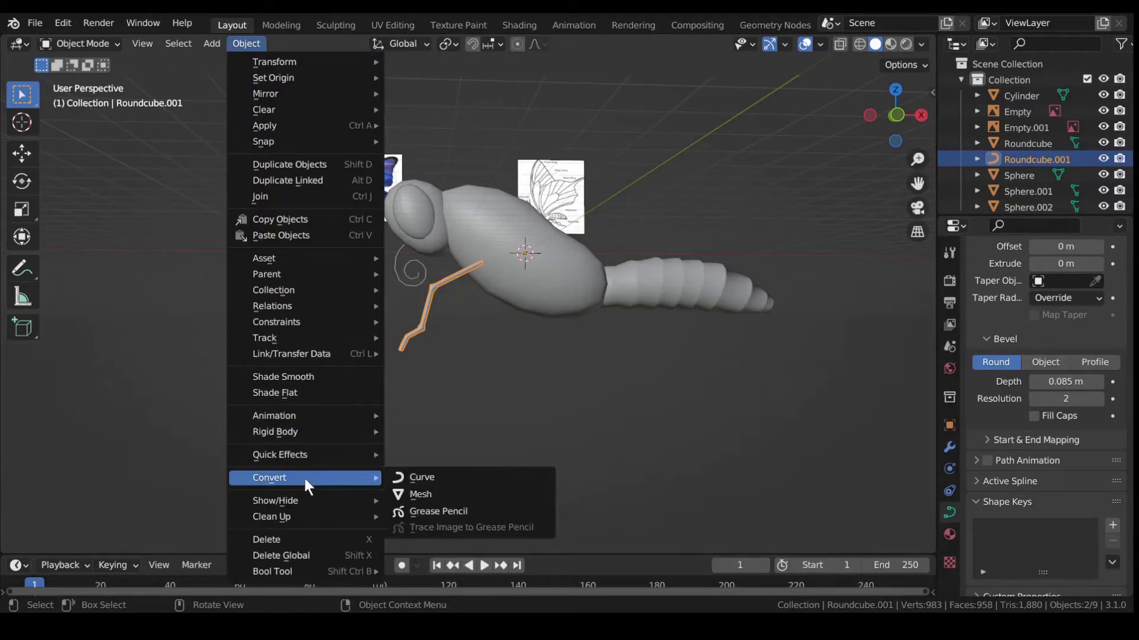
left_click(437, 490)
In Edit Mode, select the edge loop at the leg's thorax end and snap the 3D cursor to it.
key("Tab")
scroll(485, 312, "up", 4)
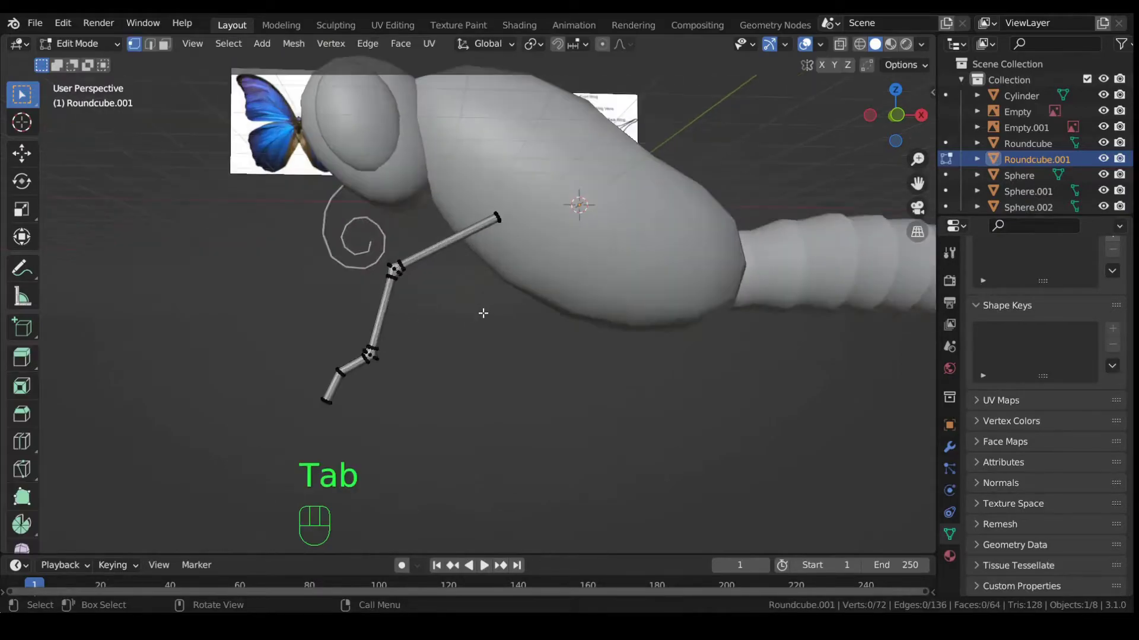
scroll(465, 310, "up", 5)
scroll(244, 282, "down", 8)
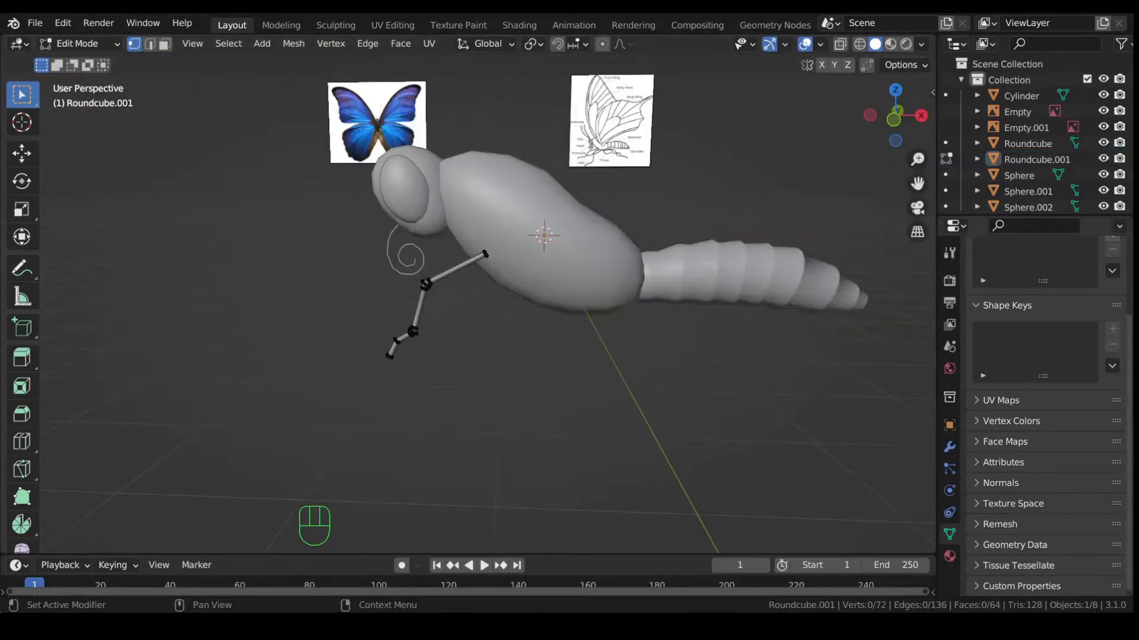
middle_click_drag(647, 356, 468, 350)
scroll(468, 350, "up", 5)
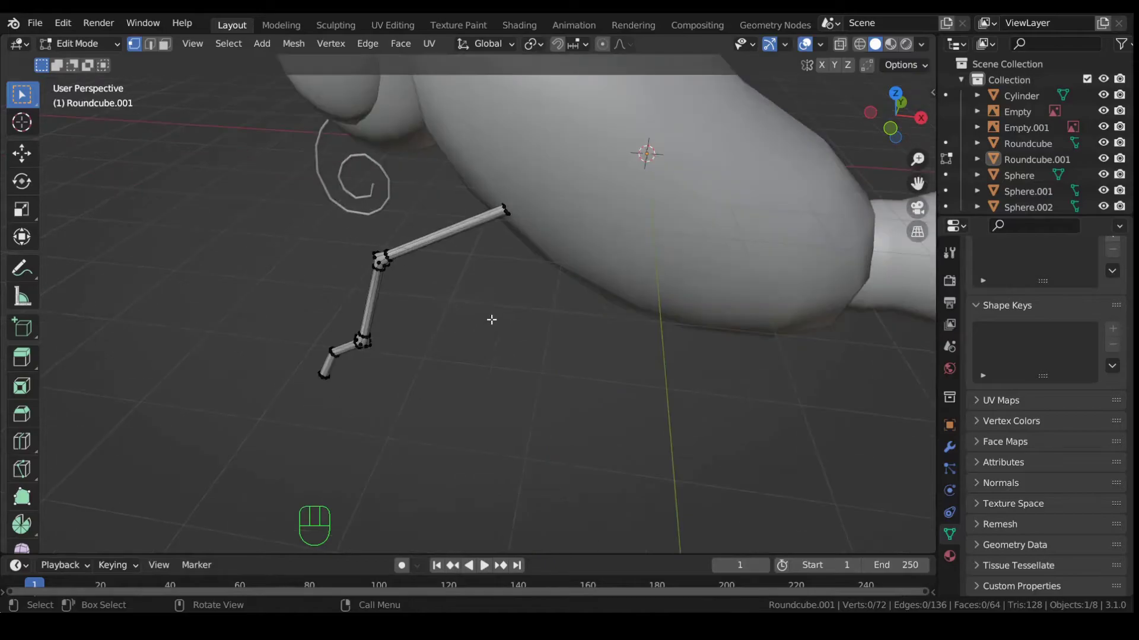
key("alt+z")
left_click(486, 189, "alt")
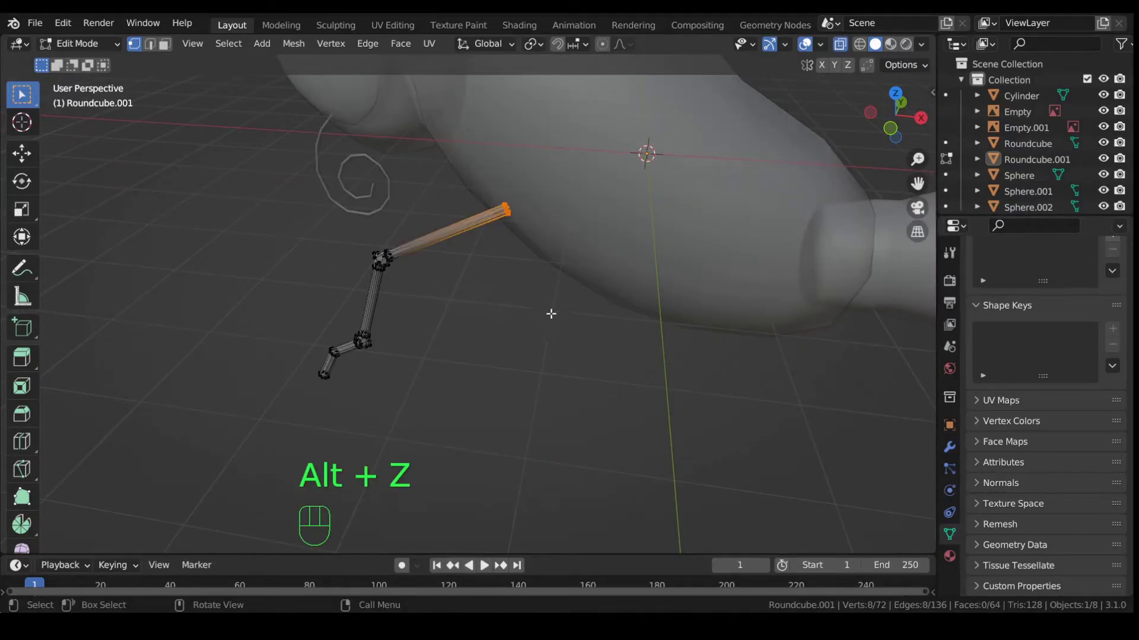
key("alt+z")
middle_click_drag(534, 321, 540, 294)
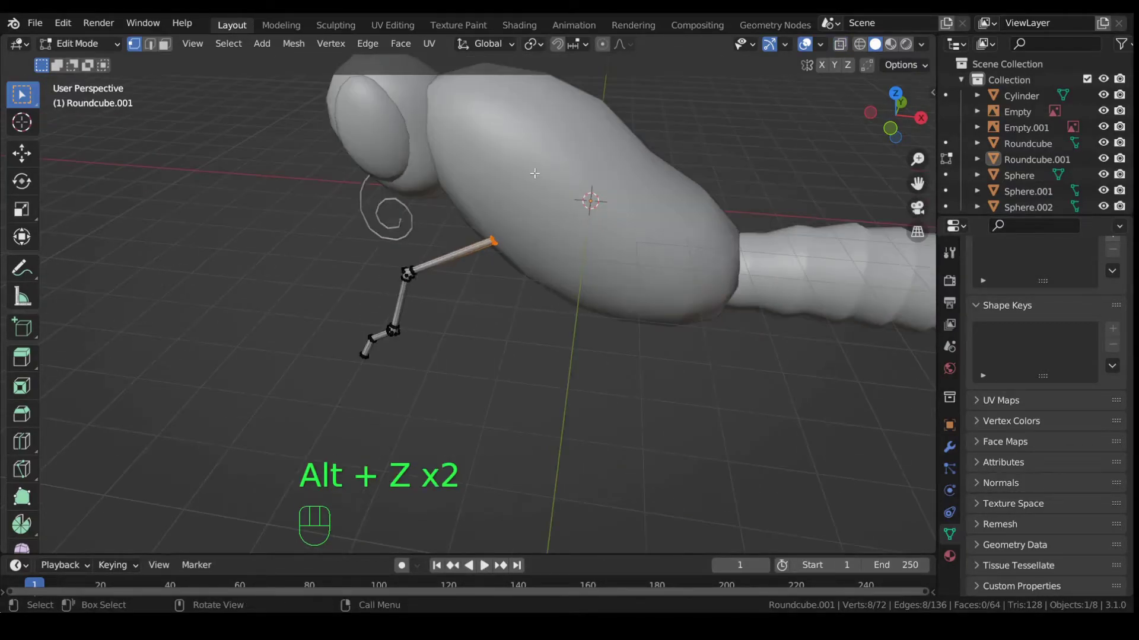
key("shift+s")
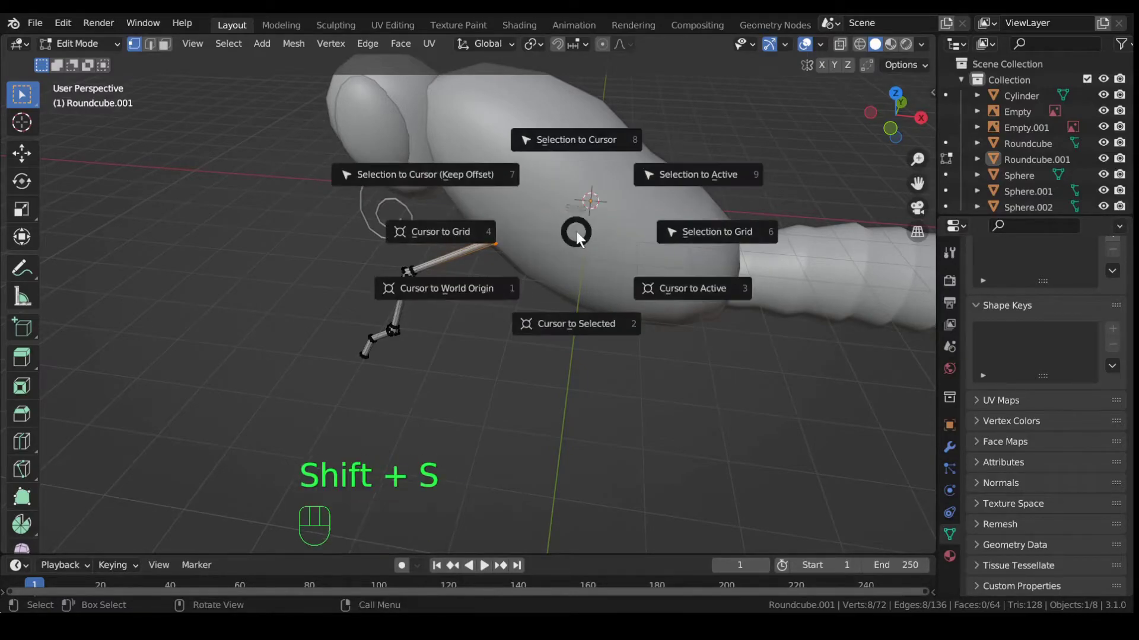
left_click(585, 327)
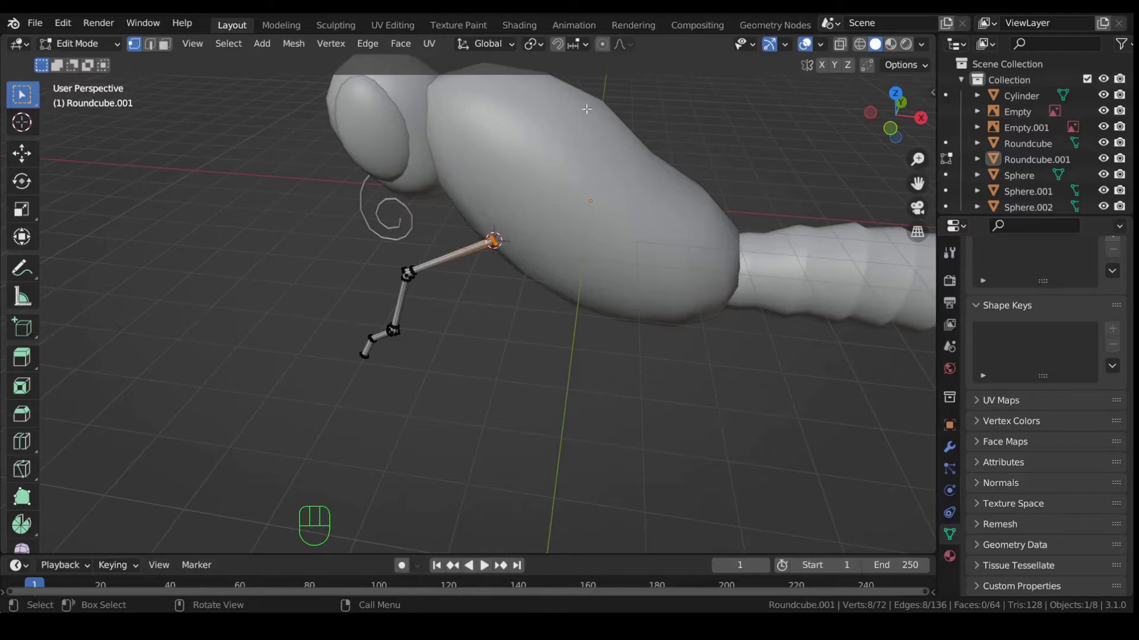
Set the transform pivot point to 3D Cursor, and select the leg in Object Mode.
left_click(532, 43)
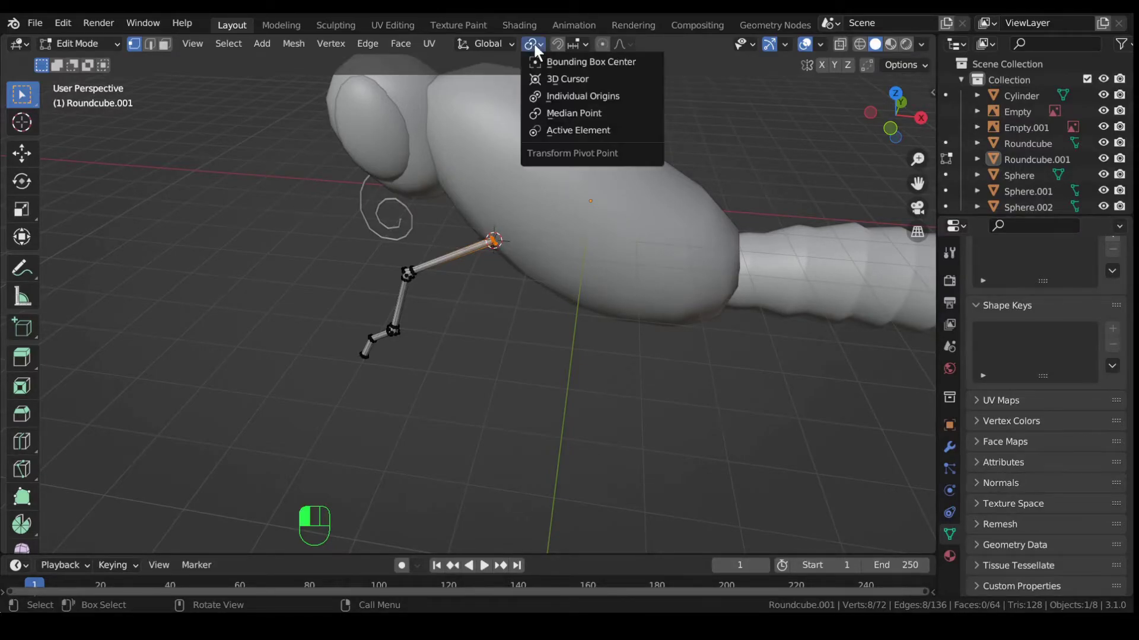
left_click(567, 79)
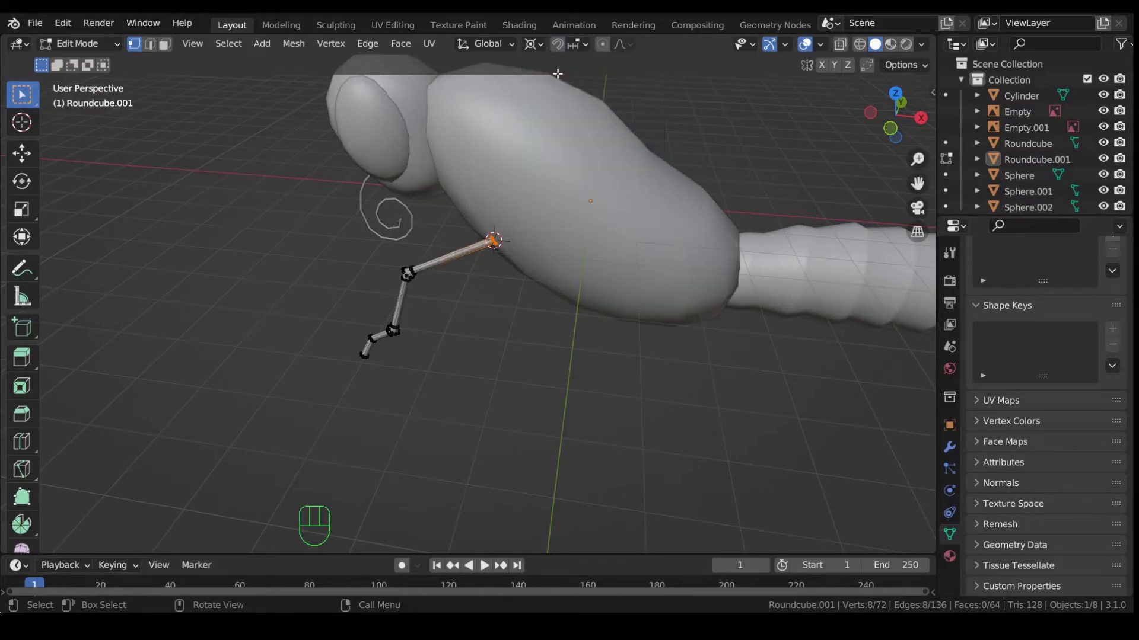
key("r")
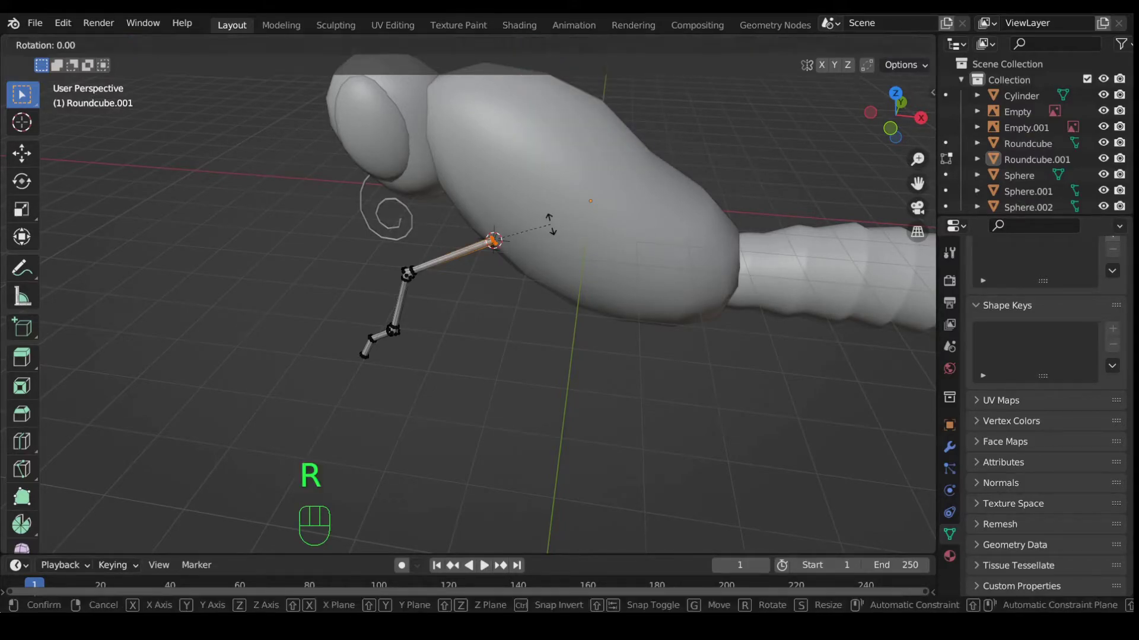
right_click(550, 225)
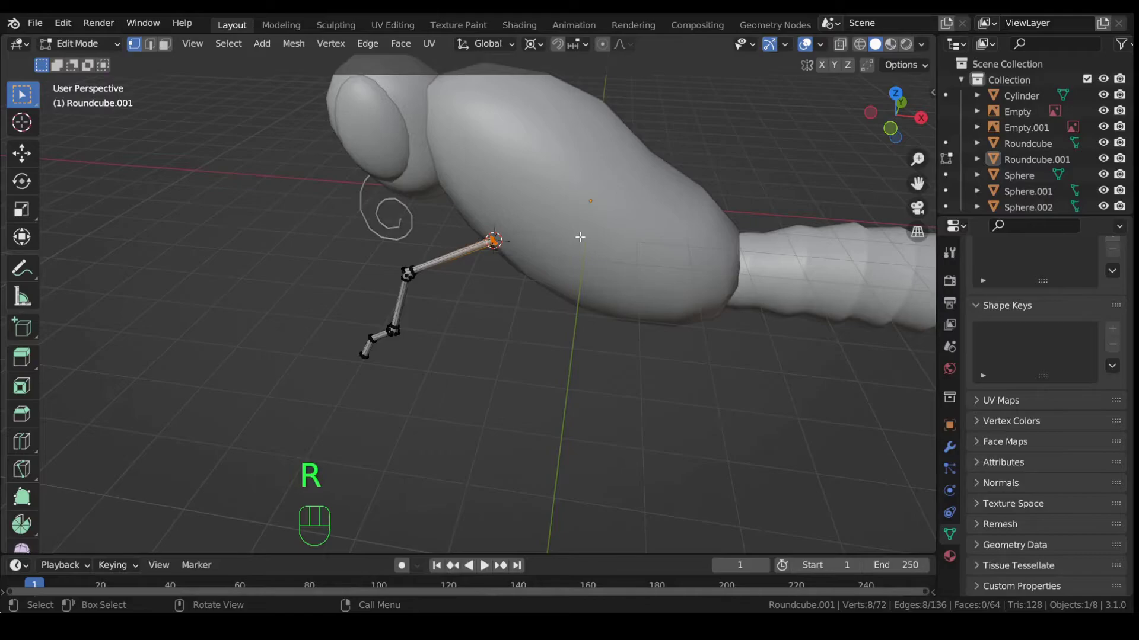
key("Tab")
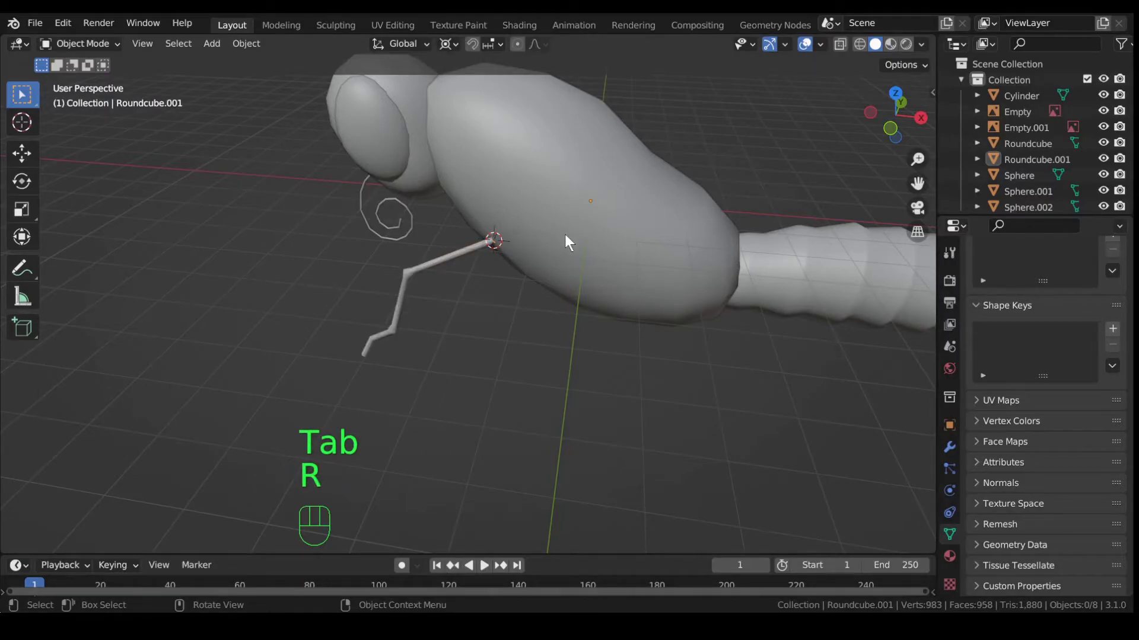
key("z")
left_click(732, 146)
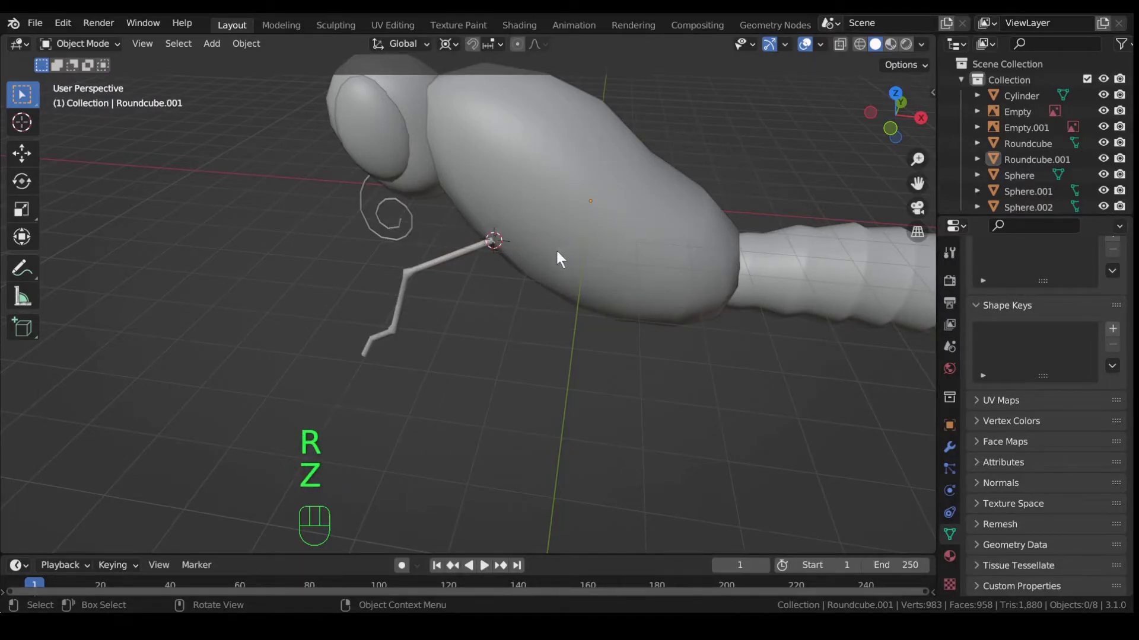
left_click(446, 255)
key("r")
key("z")
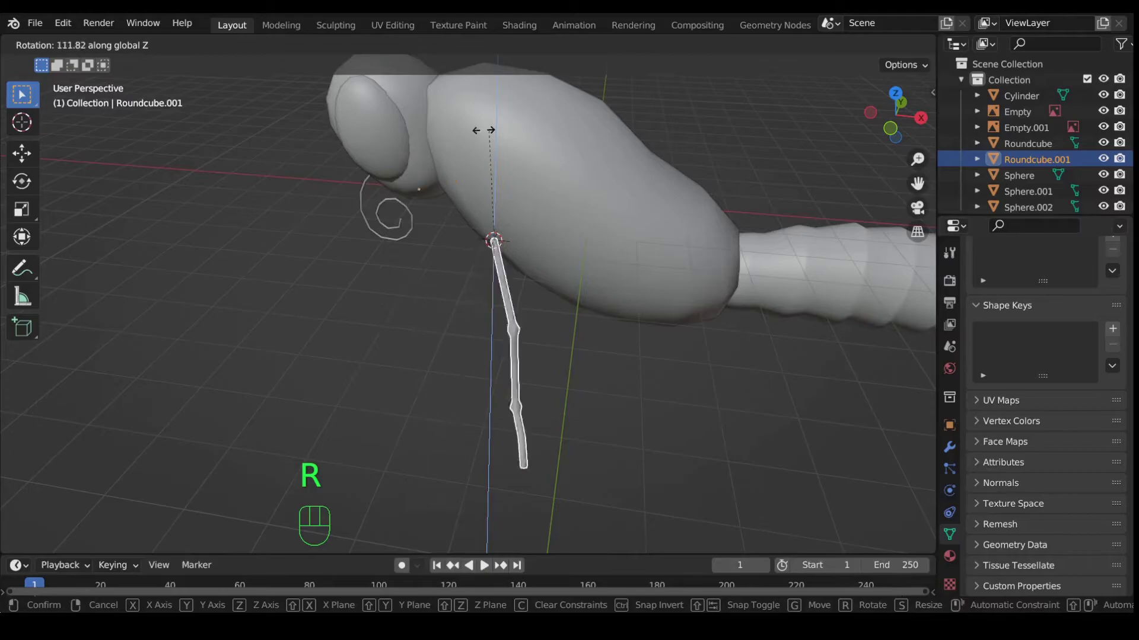
left_click(574, 206)
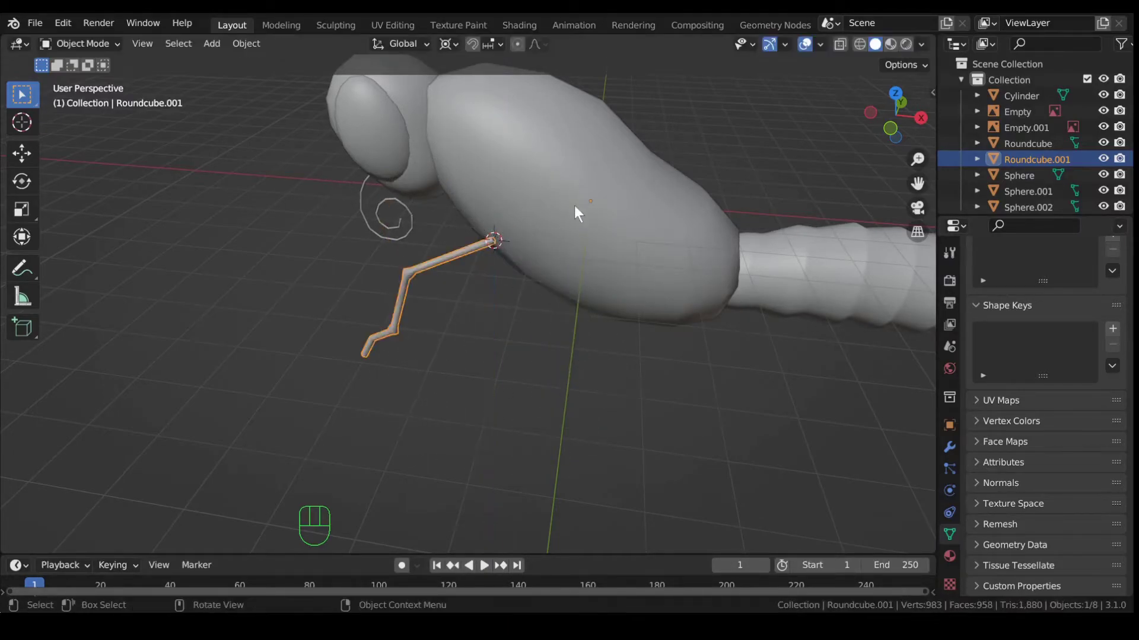
Rotate the leg 48.3° about the global Z axis around its thorax end so it splays out from the body.
middle_click_drag(522, 217, 661, 248)
key("r")
key("z")
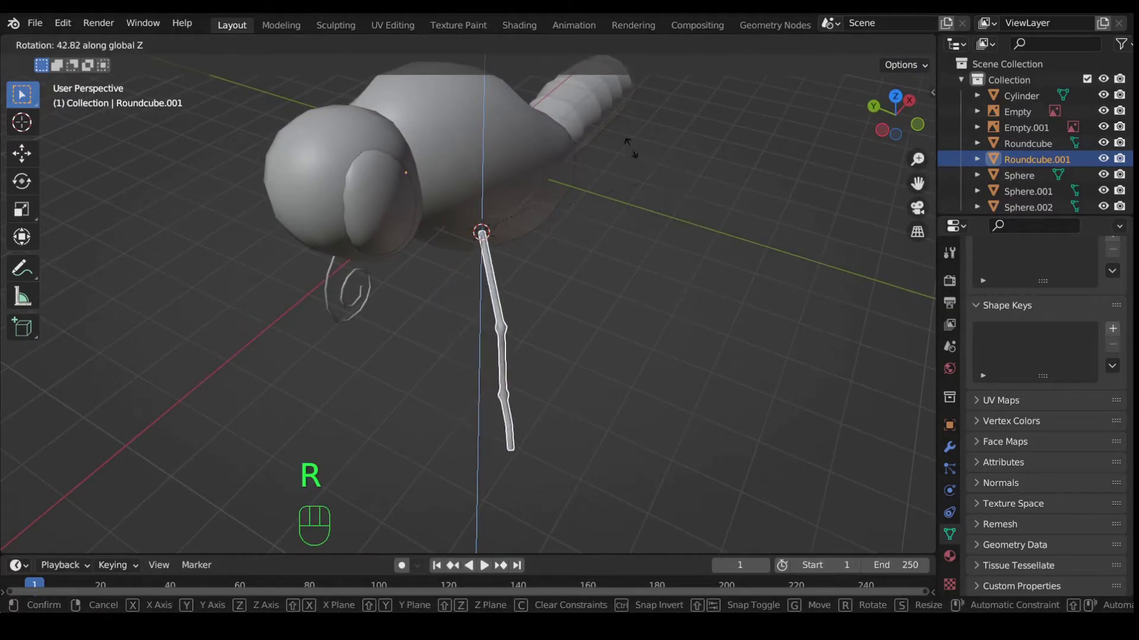
left_click(618, 140)
Tilt the leg 9.9° about the view axis, seen from the abdomen side, and return to the front view.
middle_click_drag(618, 140, 497, 235)
key("r")
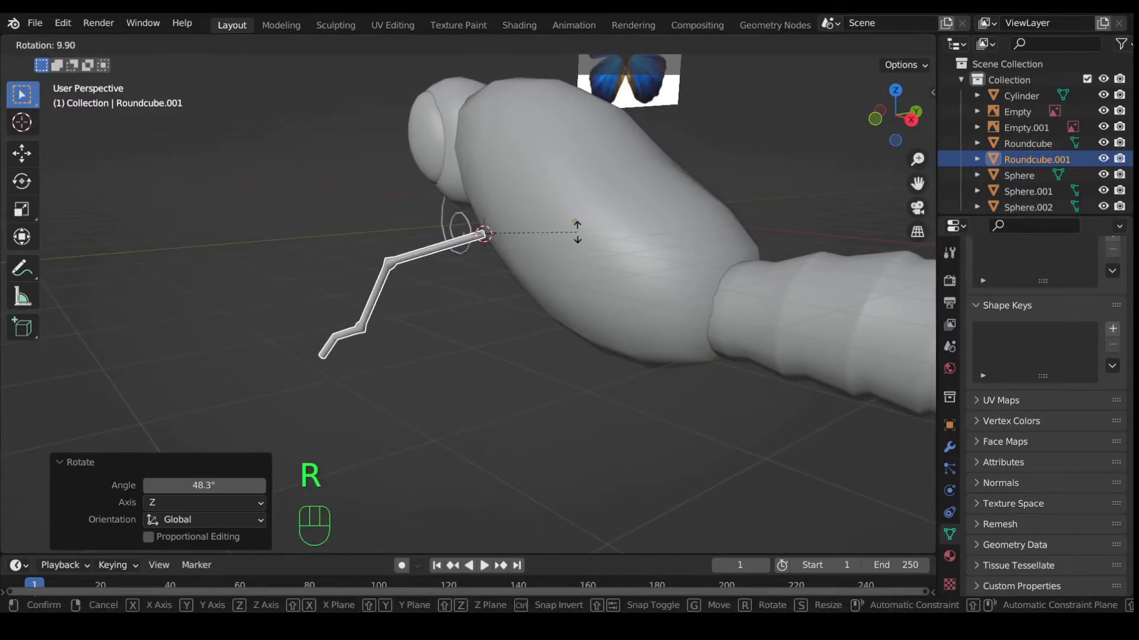
left_click(577, 232)
middle_click_drag(494, 279, 586, 280)
key("KP_1")
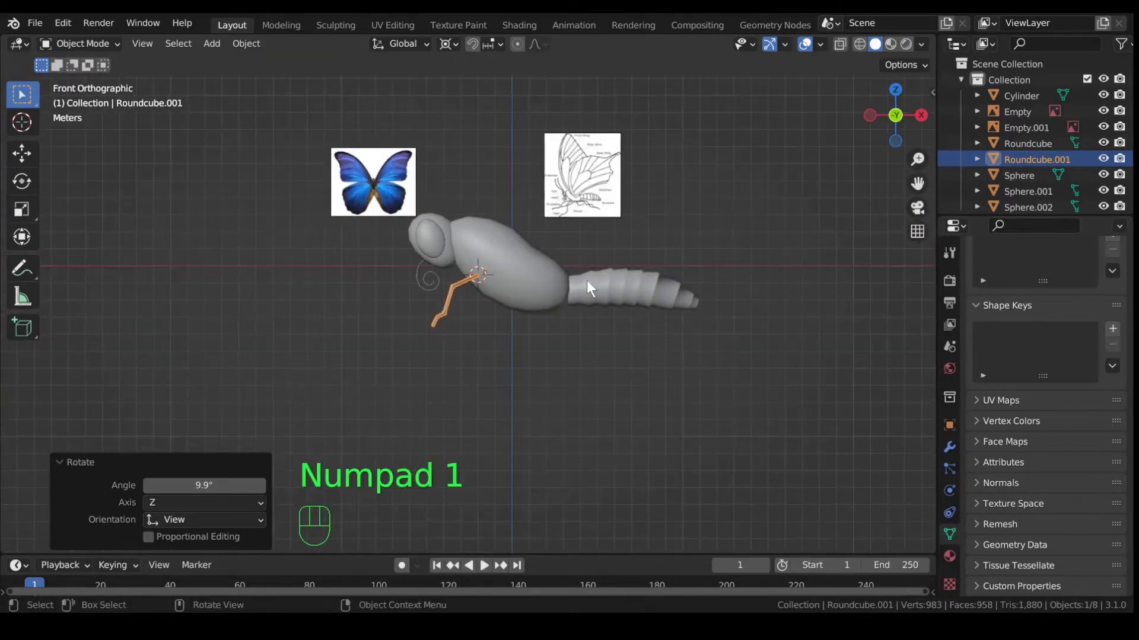
scroll(572, 297, "up", 5)
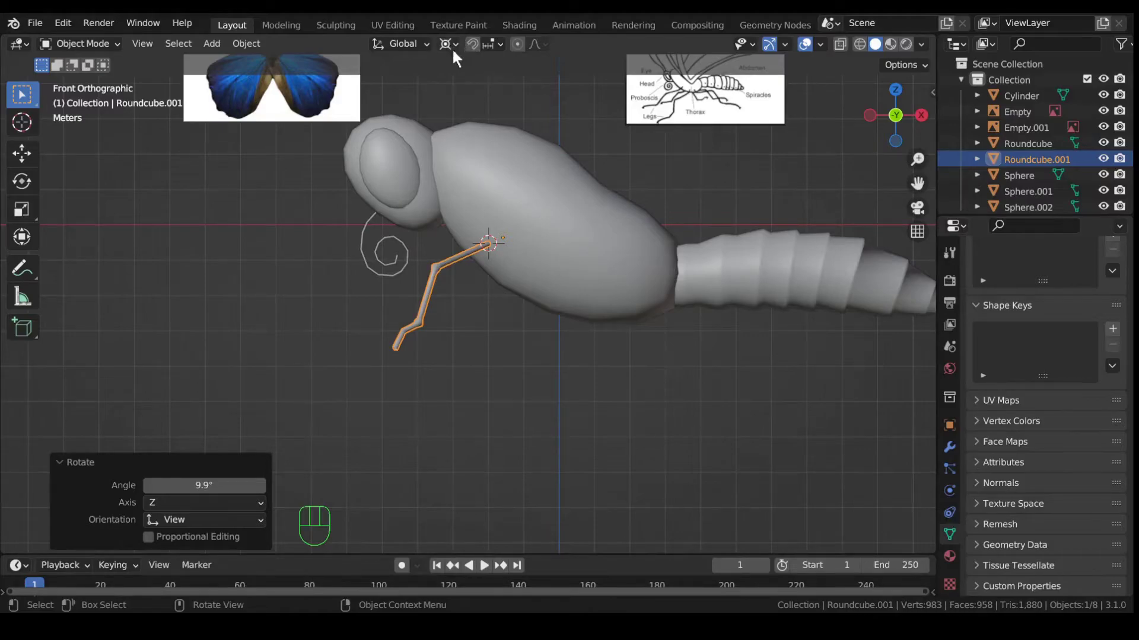
Scale the leg up uniformly by a factor of 1.405 from its thorax end.
key("s")
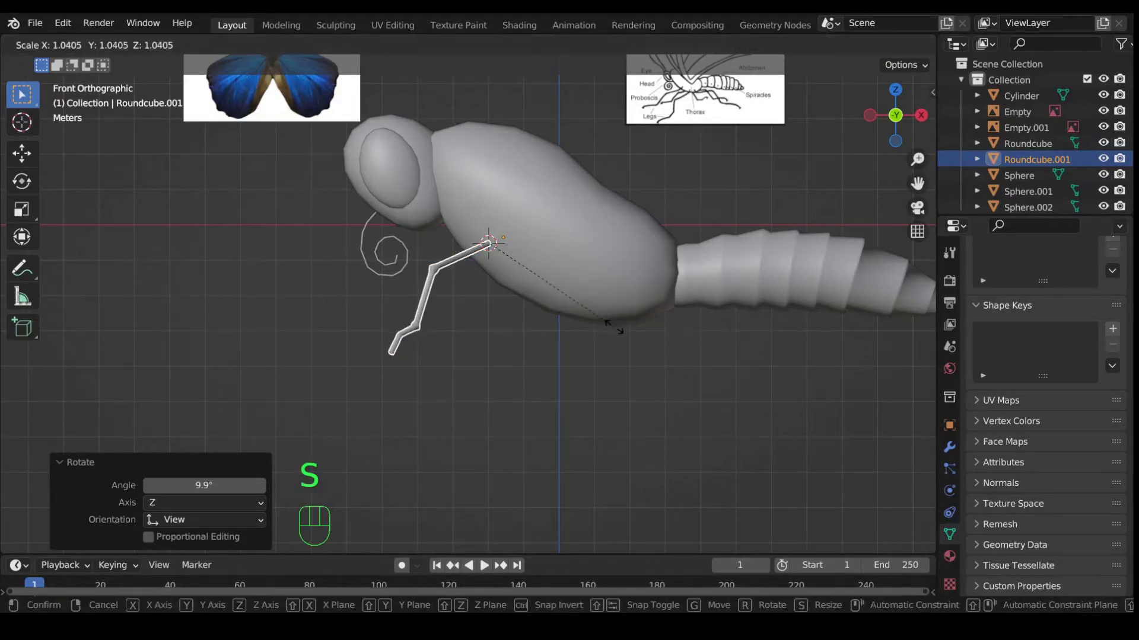
left_click(661, 341)
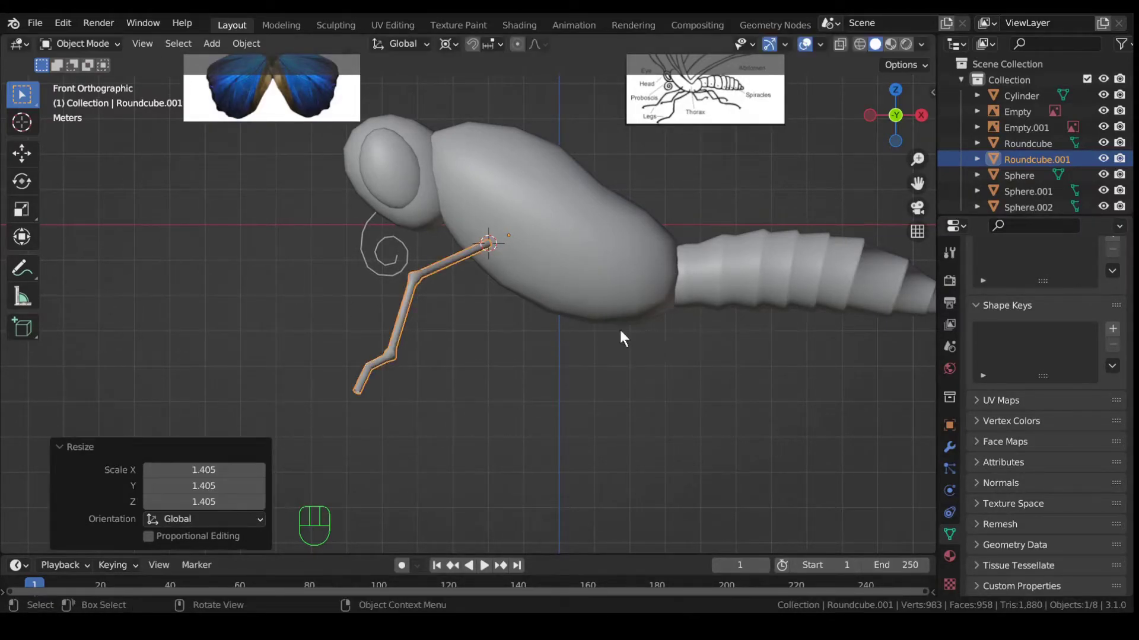
scroll(558, 299, "down", 2)
middle_click_drag(556, 301, 526, 338)
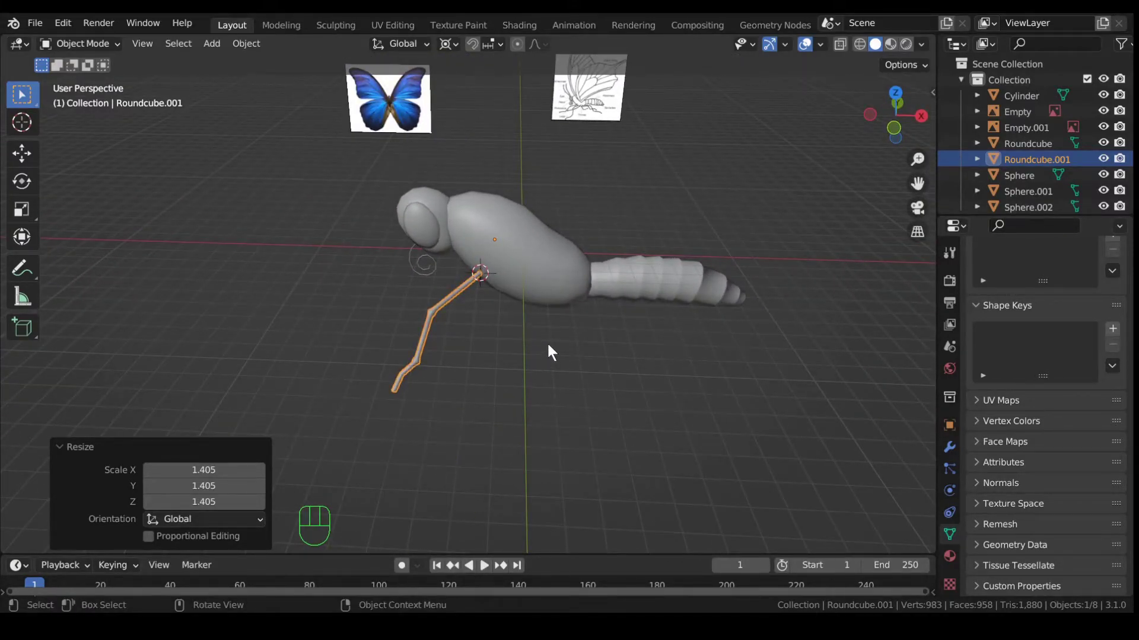
In the top view, duplicate the leg and place the copy near the thorax's rear, about 3.92 m along X and -0.35 m along Y.
key("KP_7")
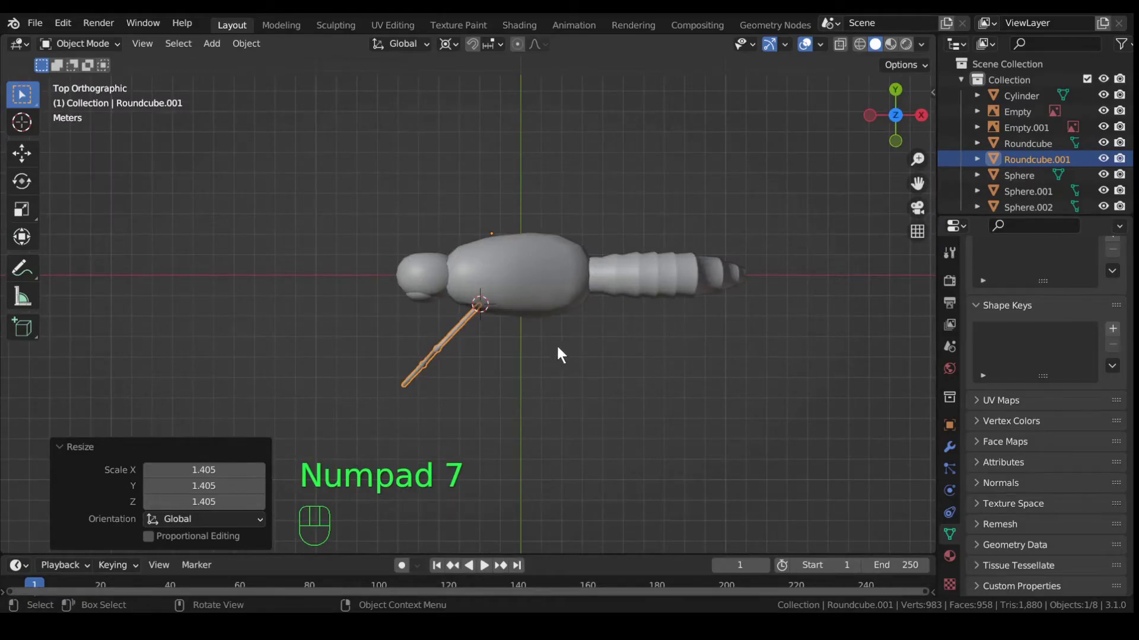
key("shift+d")
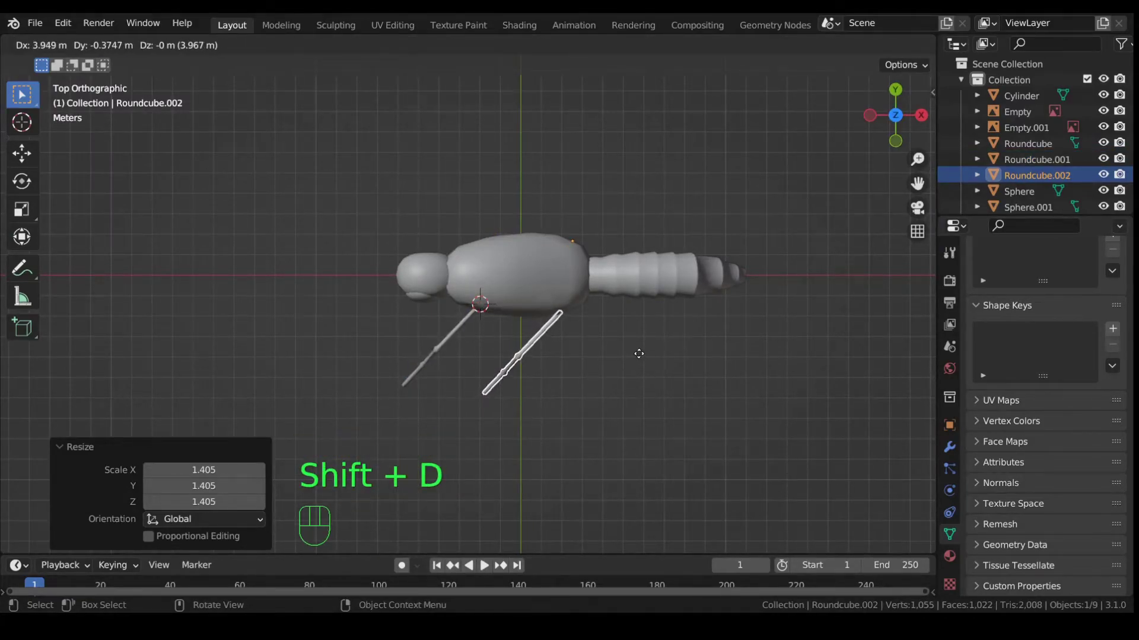
left_click(640, 355)
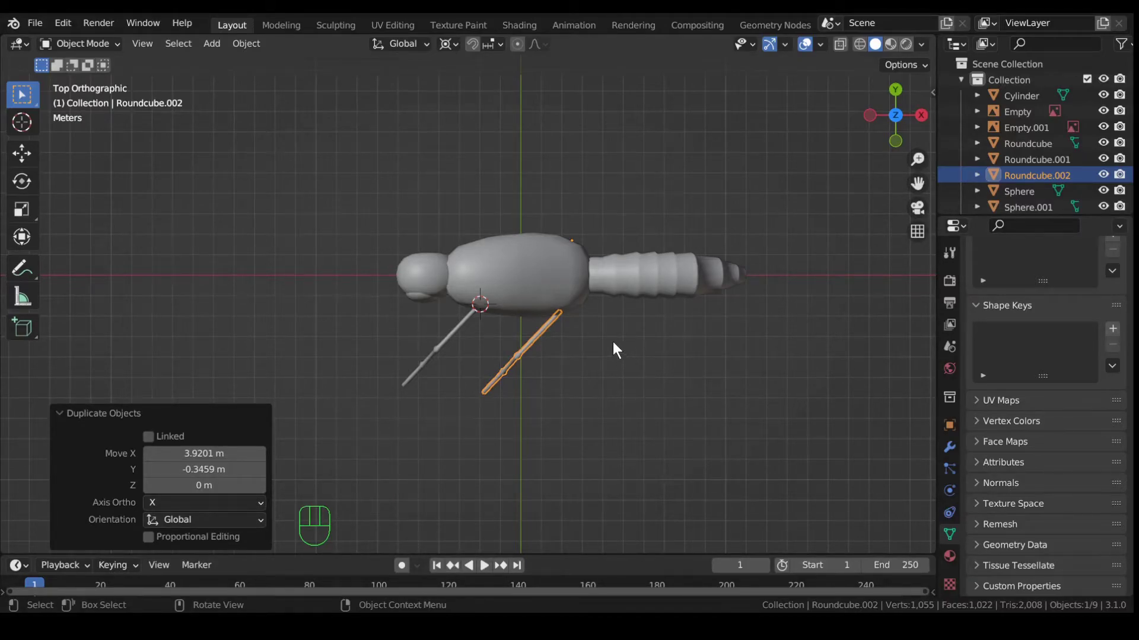
Snap the 3D cursor to the duplicated leg's thorax end and rotate that leg about 75° around global Z so it points backward.
key("Tab")
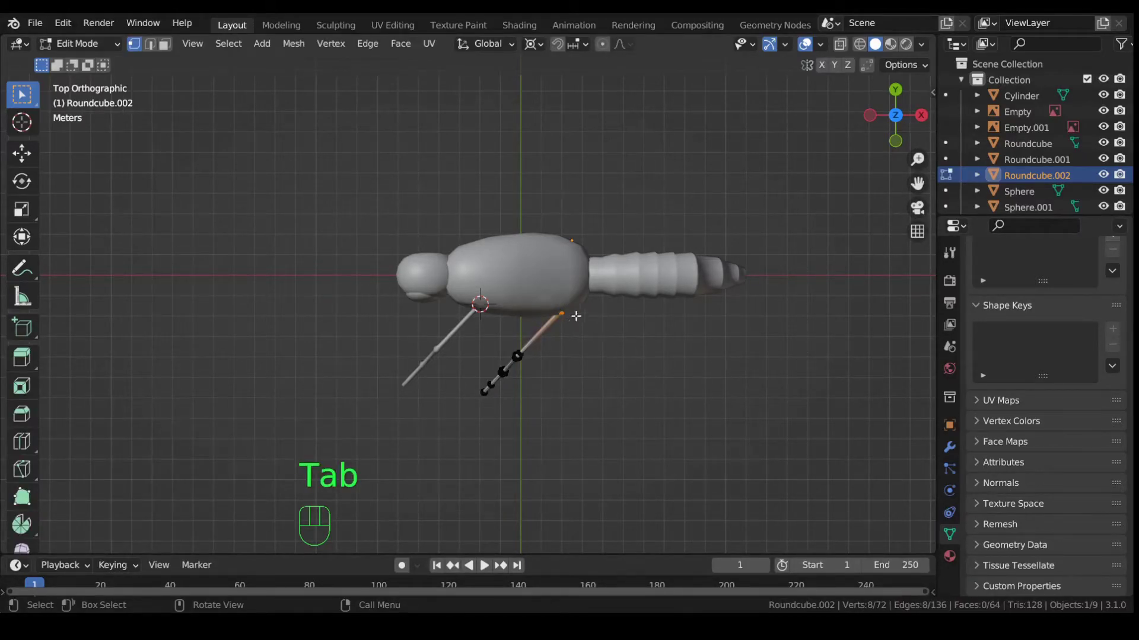
key("shift+s")
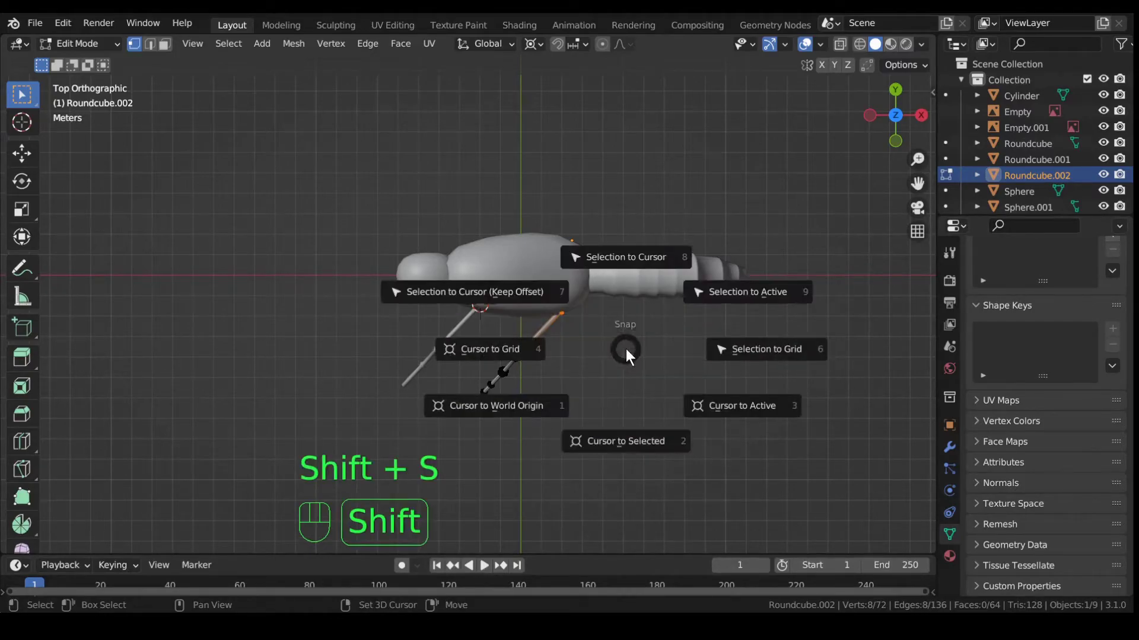
left_click(630, 442)
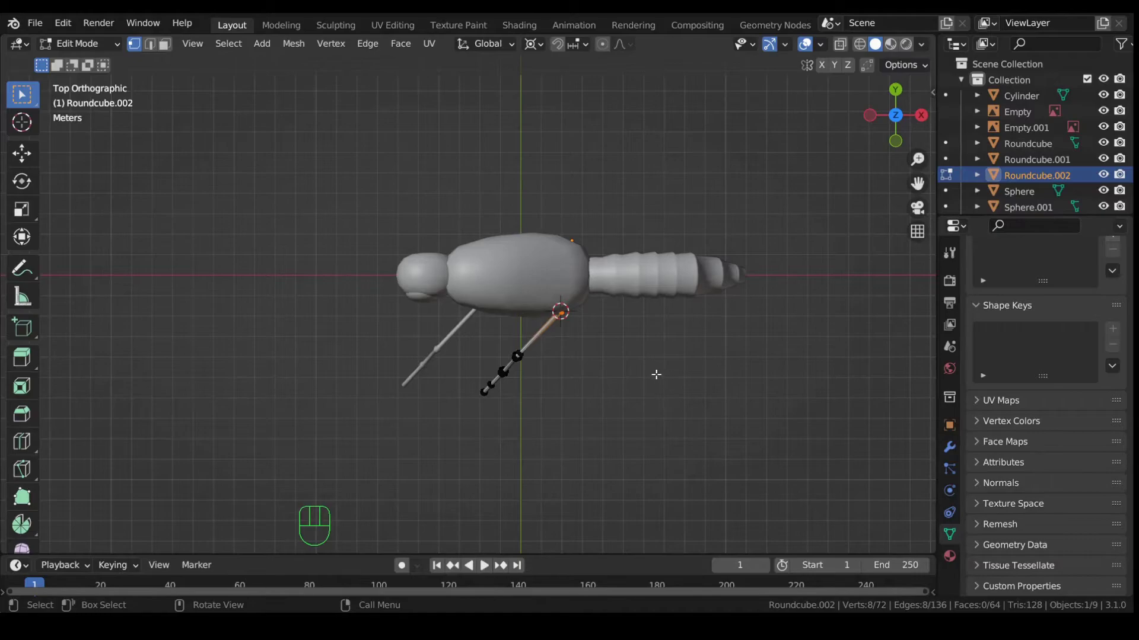
key("Tab")
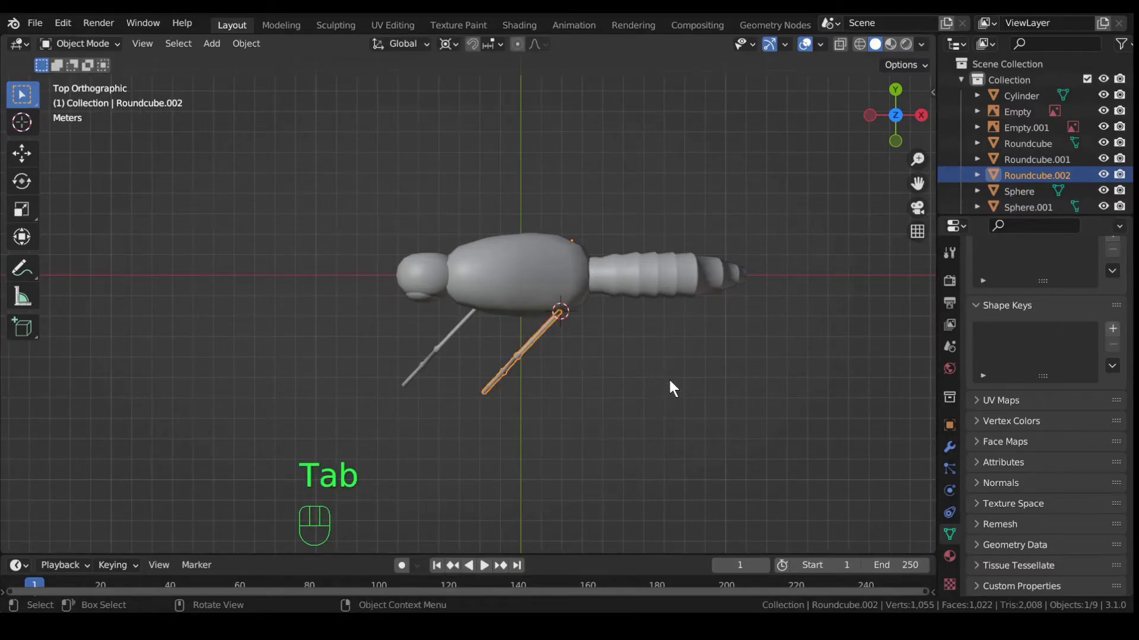
key("r")
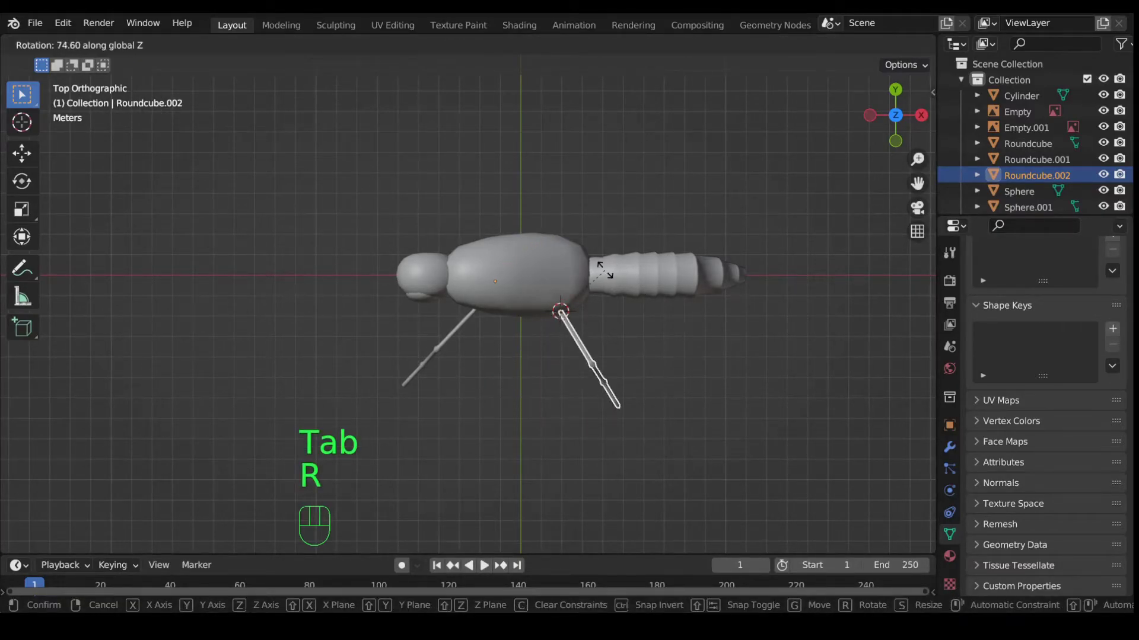
left_click(607, 274)
In Edit Mode, lower the rear leg's thorax-end loop about 0.76 m along global Z.
middle_click_drag(607, 274, 502, 271)
scroll(508, 227, "up", 3)
key("Tab")
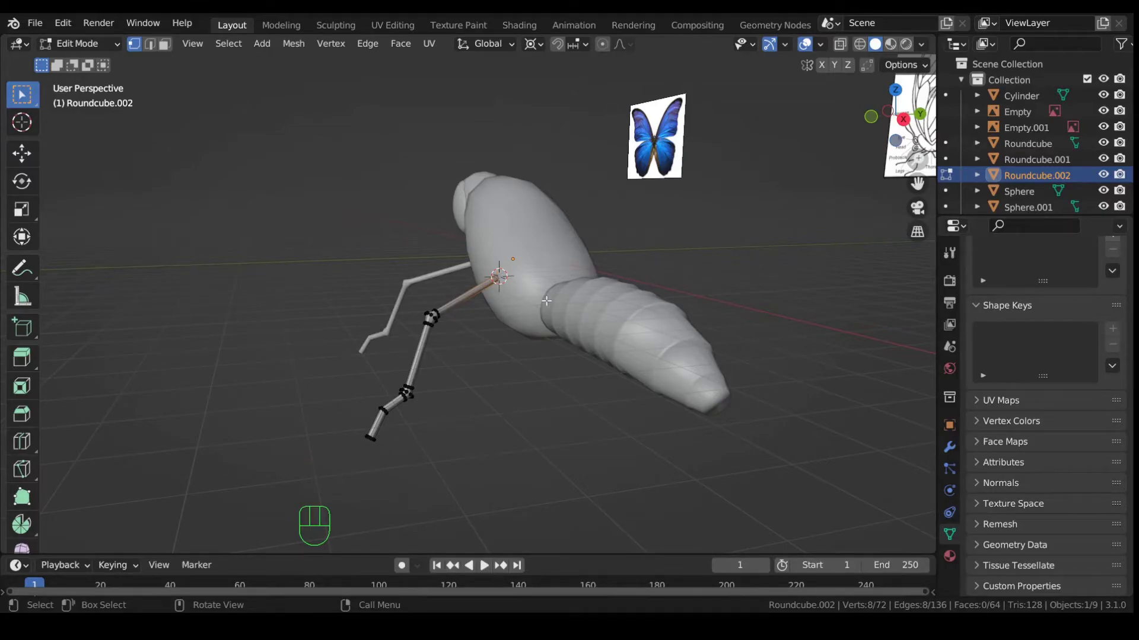
key("alt+z")
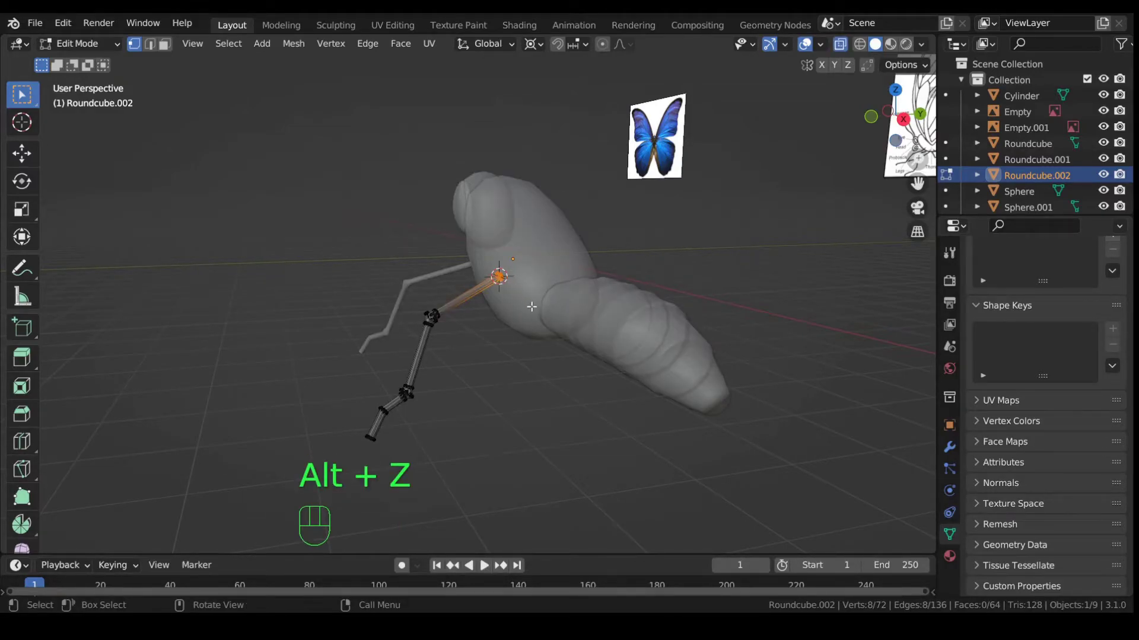
key("alt+z")
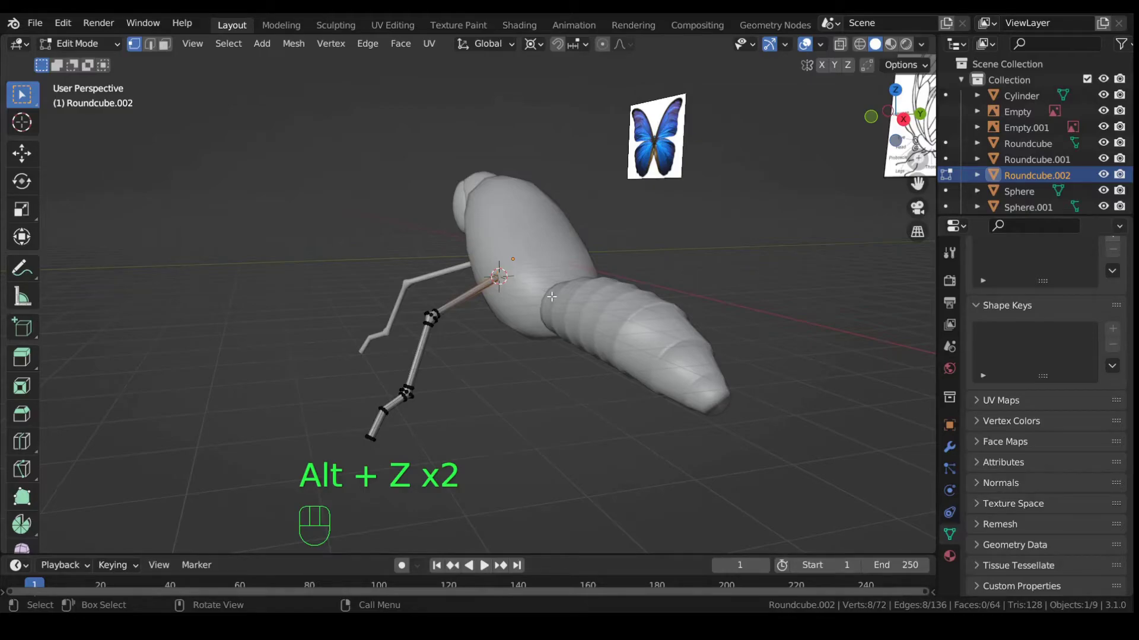
key("g")
key("z")
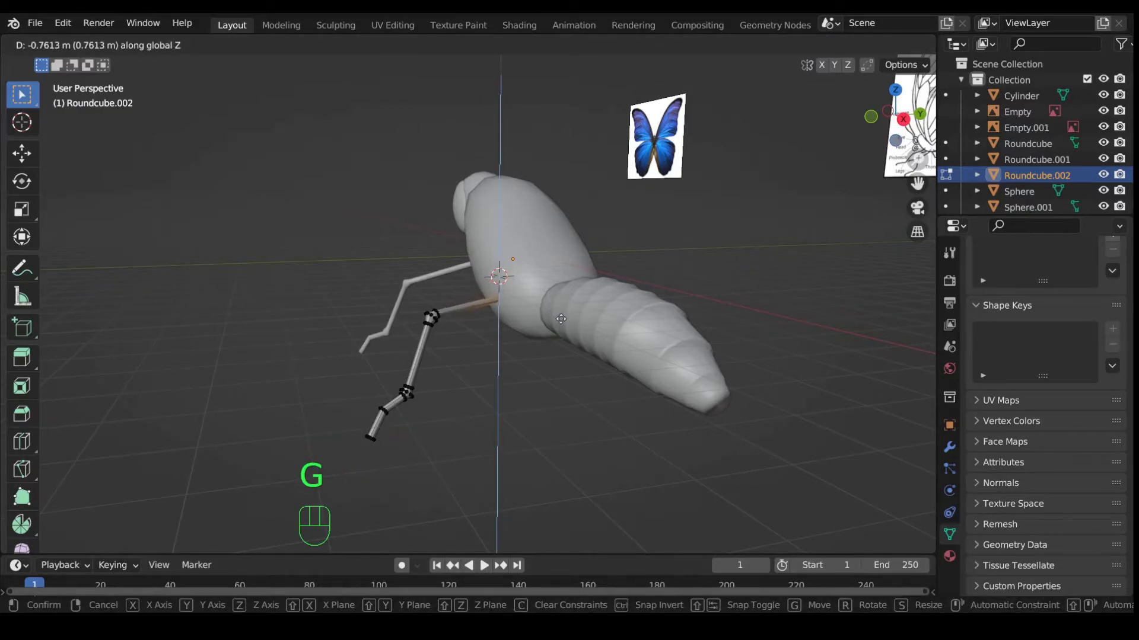
left_click(562, 319)
middle_click_drag(561, 319, 648, 294)
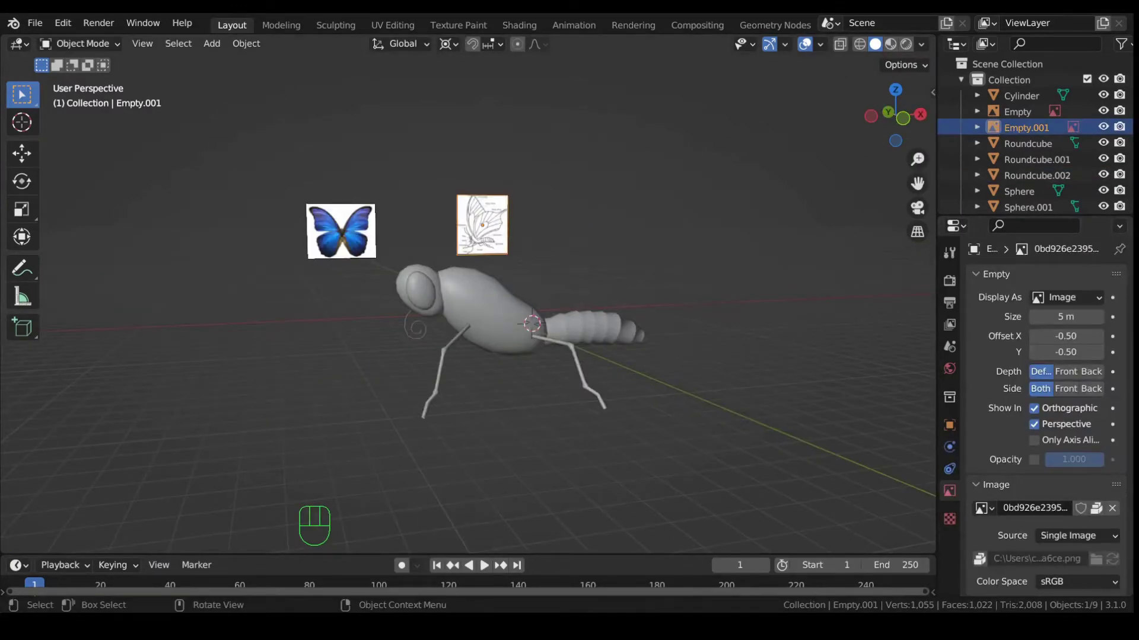
Examine the labelled butterfly anatomy reference image for the shape and attachment of the antennae.
middle_click_drag(644, 344, 496, 343)
scroll(597, 346, "up", 3)
scroll(595, 347, "down", 4)
scroll(497, 343, "up", 2)
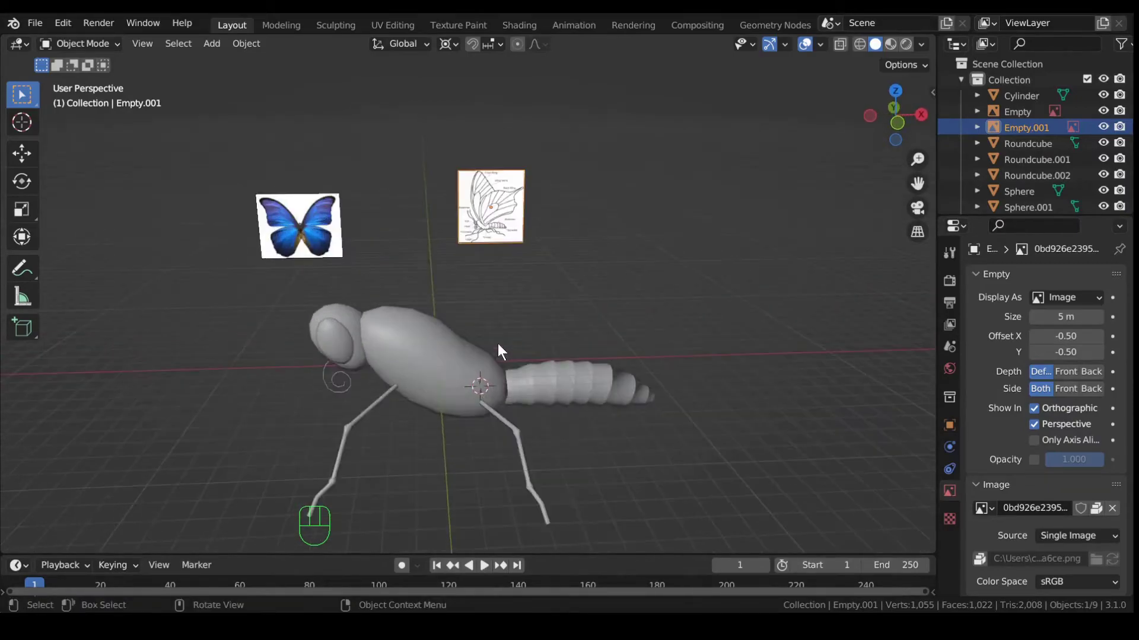
key("KP_Decimal")
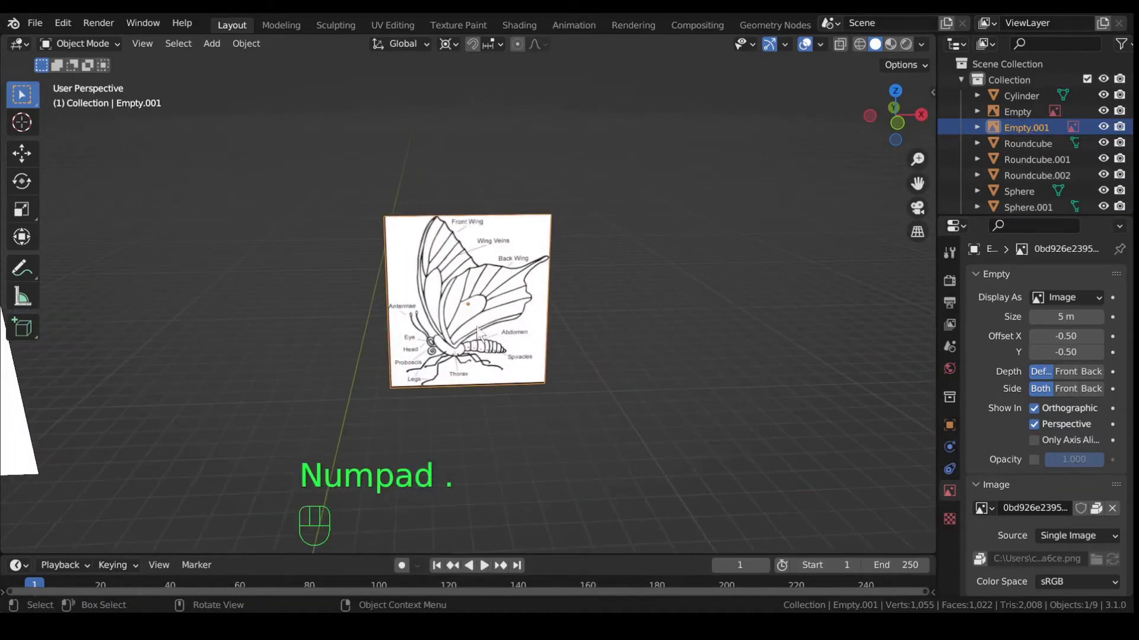
middle_click_drag(432, 391, 335, 382)
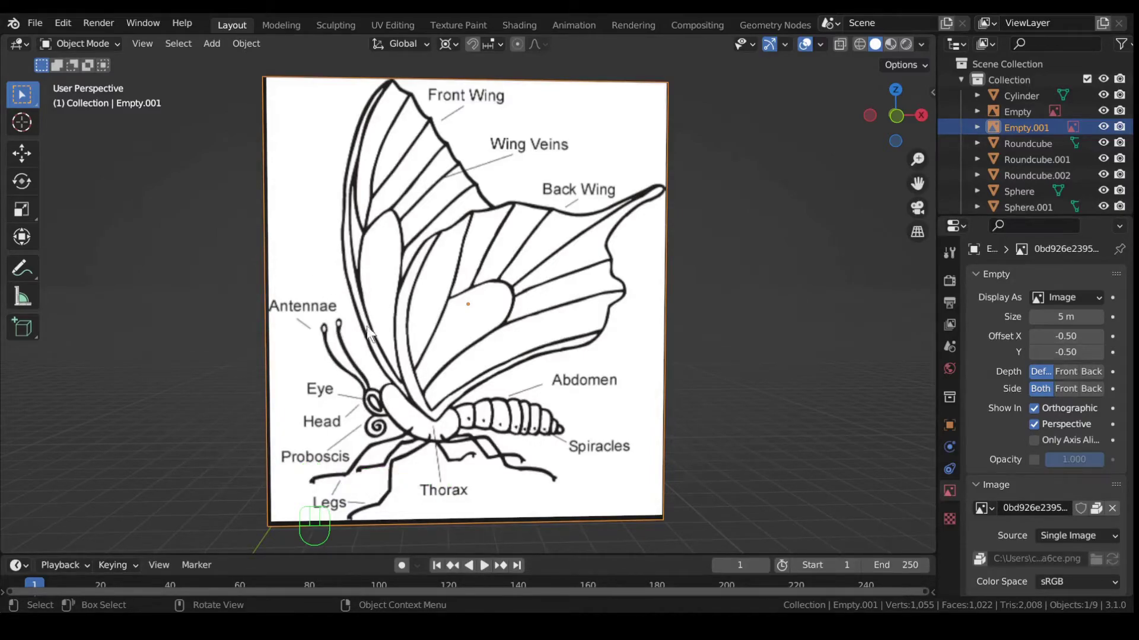
scroll(460, 333, "down", 8)
scroll(379, 363, "down", 3)
middle_click_drag(375, 354, 425, 374)
Open the head mesh in Edit Mode and select a single vertex on top of the head where an antenna attaches.
left_click(432, 377)
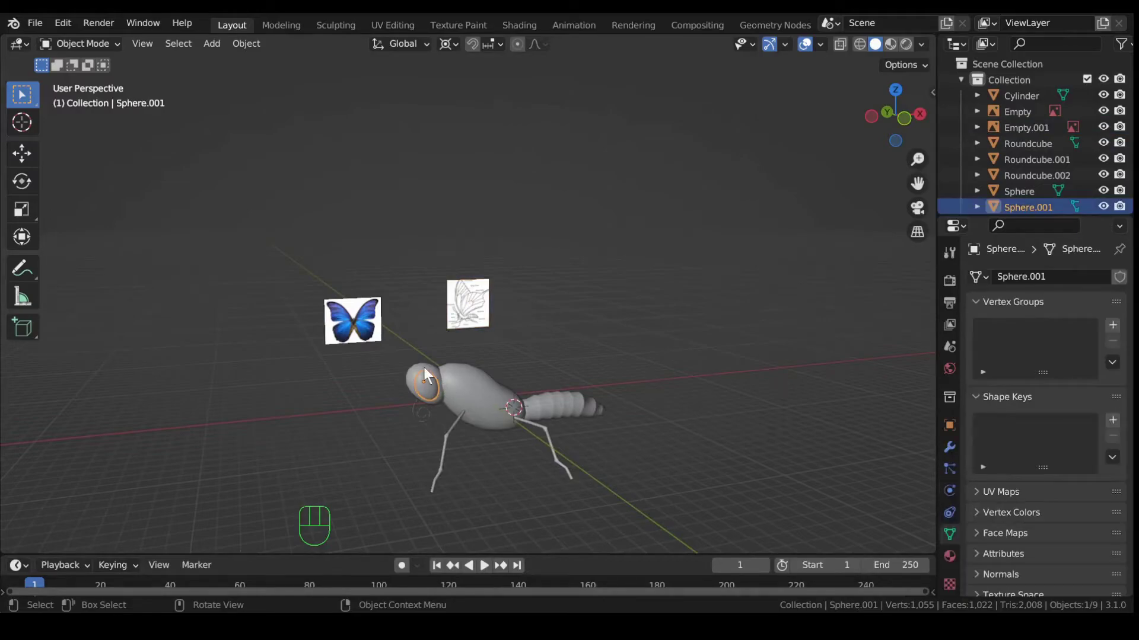
left_click(428, 374)
key("Tab")
scroll(451, 383, "up", 6)
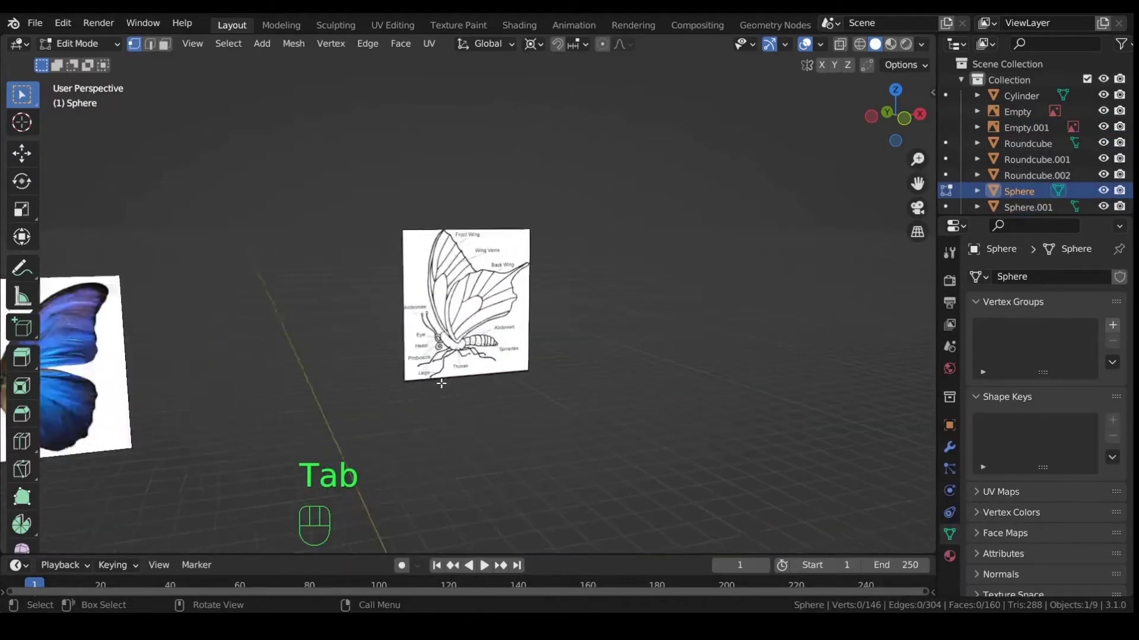
scroll(441, 383, "up", 5)
scroll(443, 382, "down", 5)
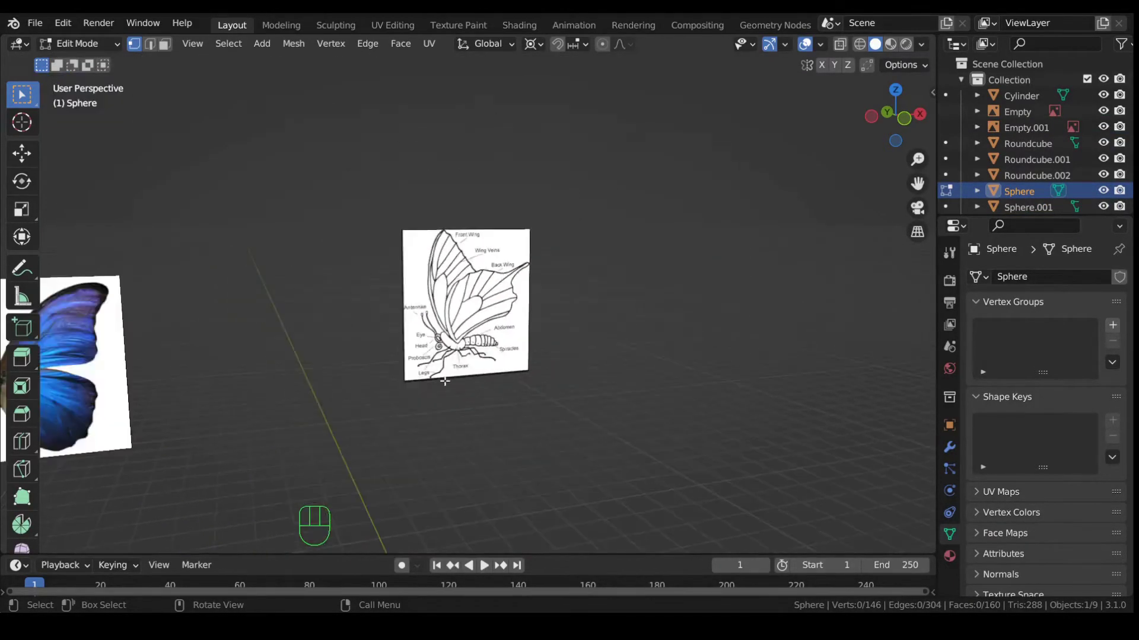
scroll(444, 381, "down", 5)
mouse_move(447, 381)
middle_mouse_down()
mouse_move(481, 399)
mouse_move(578, 398)
mouse_move(440, 386)
middle_mouse_up()
scroll(578, 398, "up", 3)
middle_click_drag(442, 387, 442, 388)
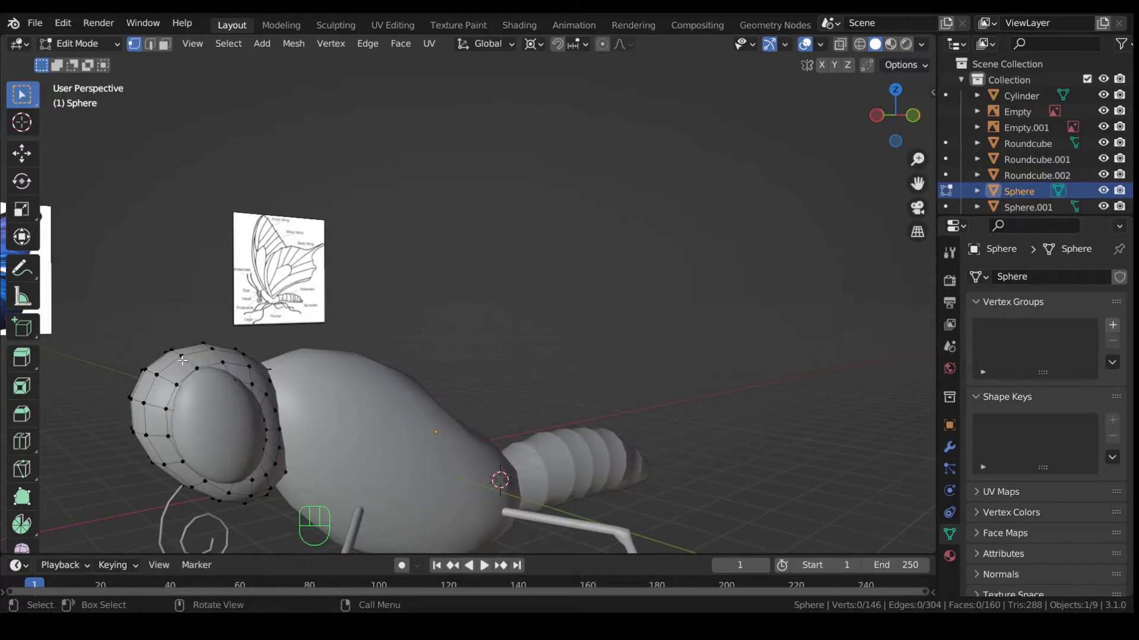
scroll(177, 361, "down", 3)
middle_click_drag(268, 375, 270, 373)
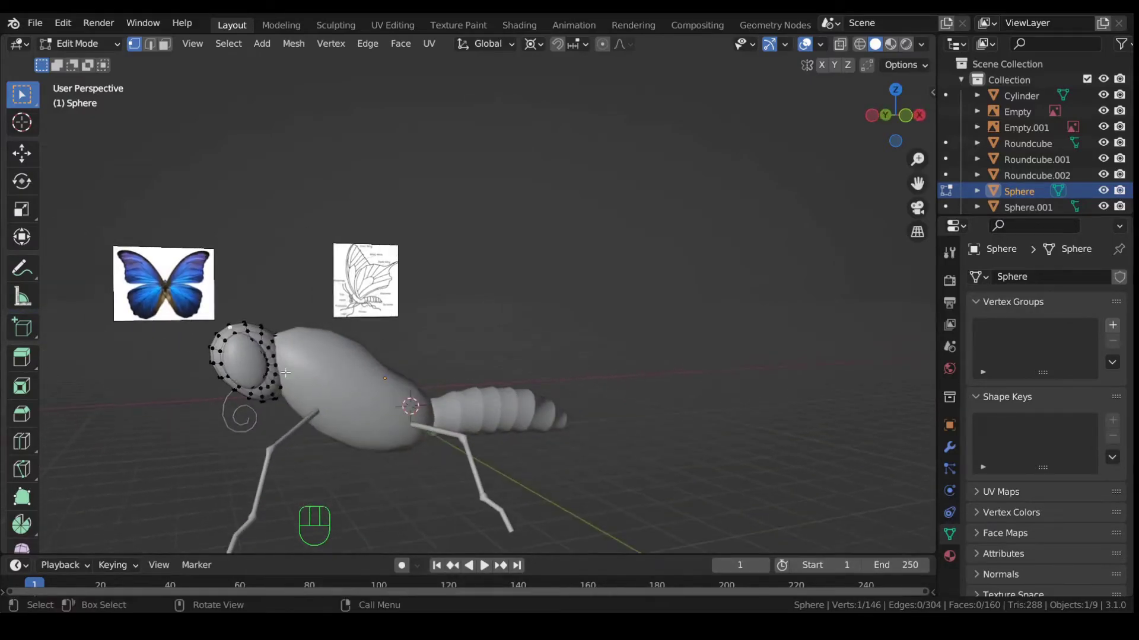
Duplicate the head vertex in place, separate it into its own object, and select that object in Object Mode.
key("shift+d")
right_click(448, 342)
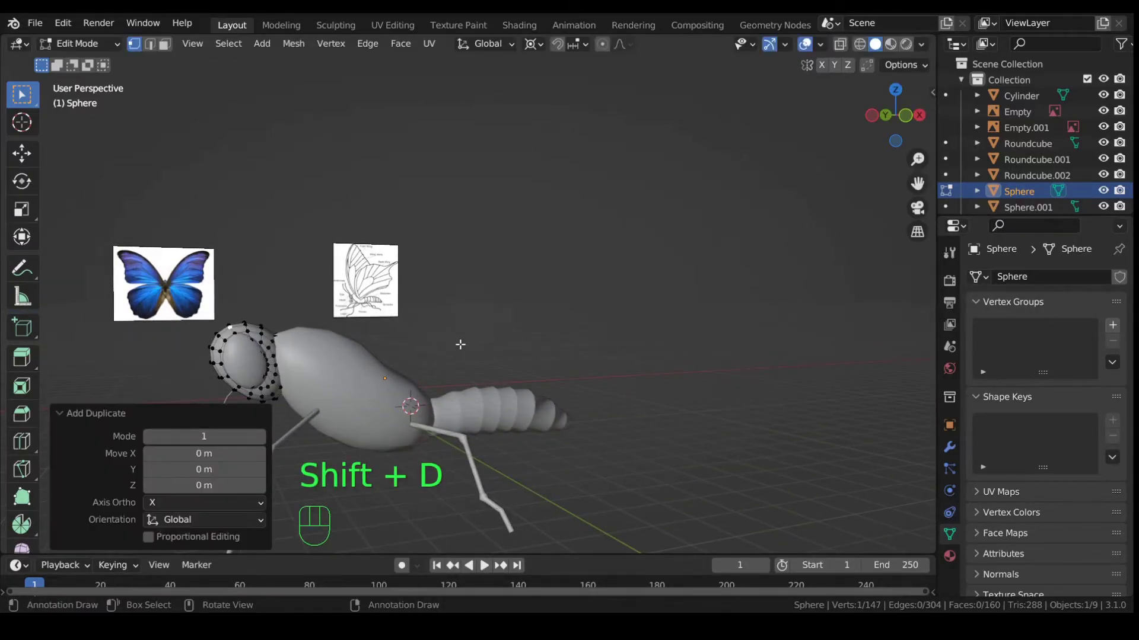
key("p")
left_click(460, 344)
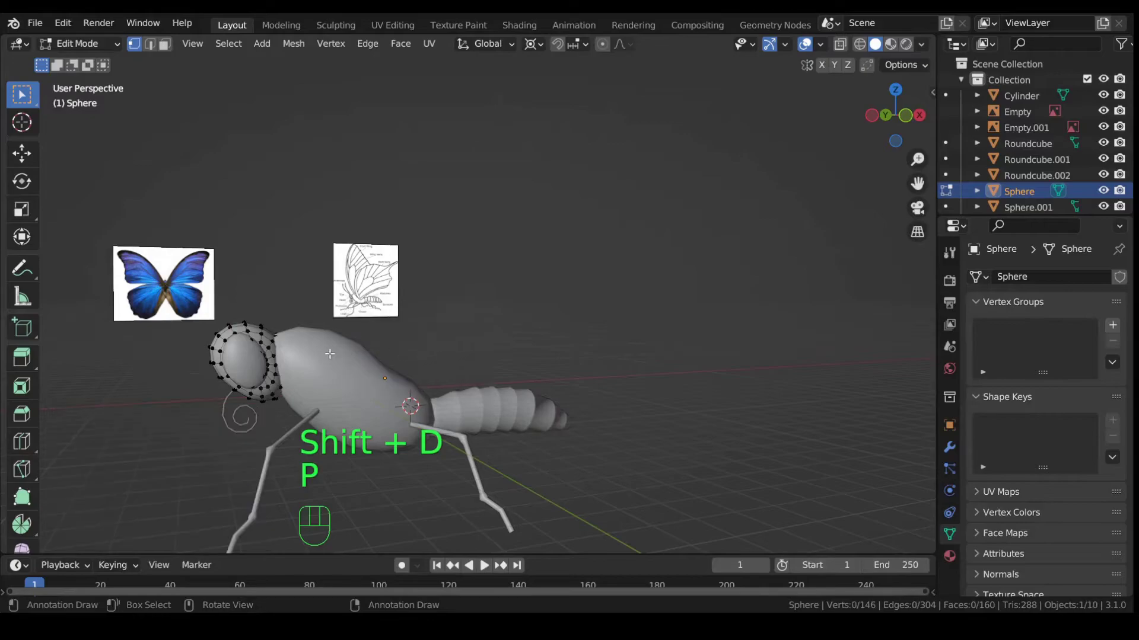
key("Tab")
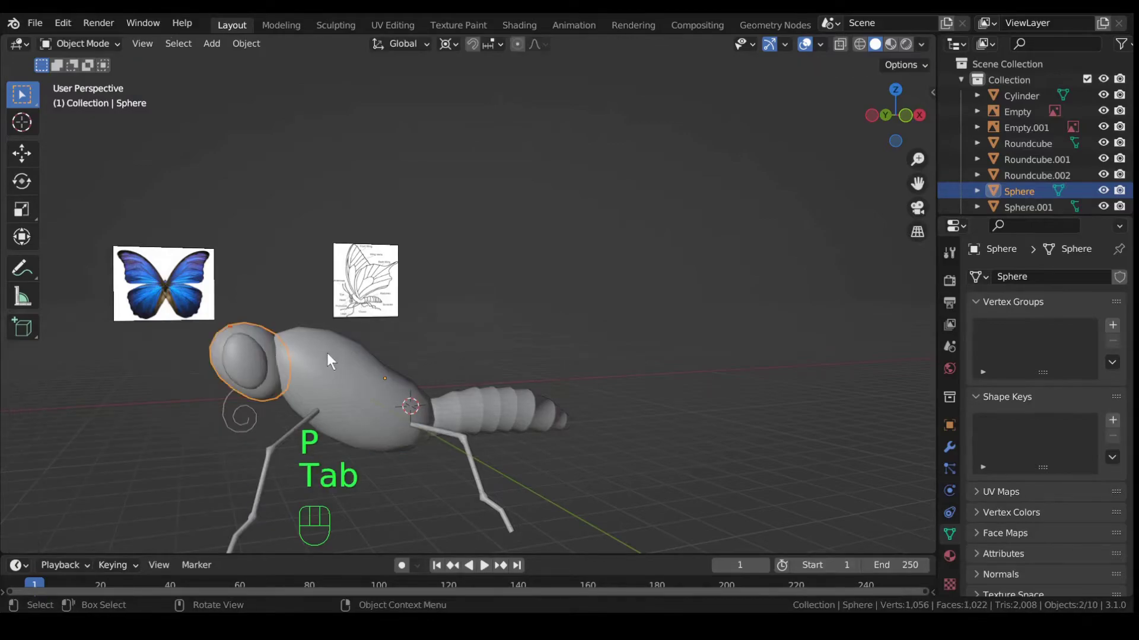
left_click(229, 325)
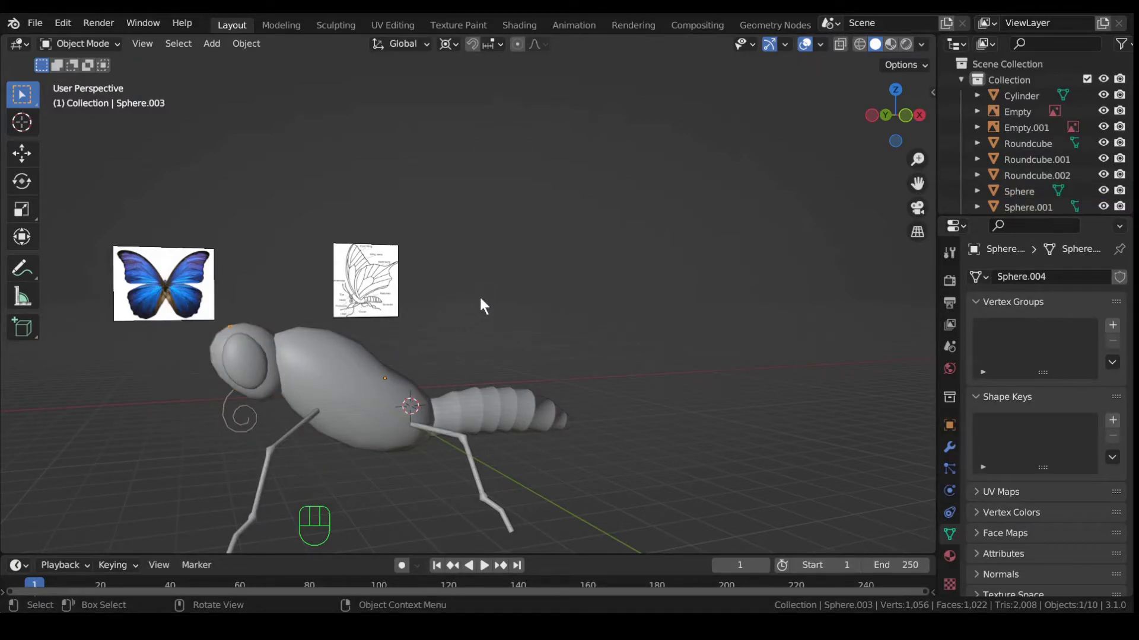
In the front view, move the blue butterfly reference image up and away from the head.
key("KP_1")
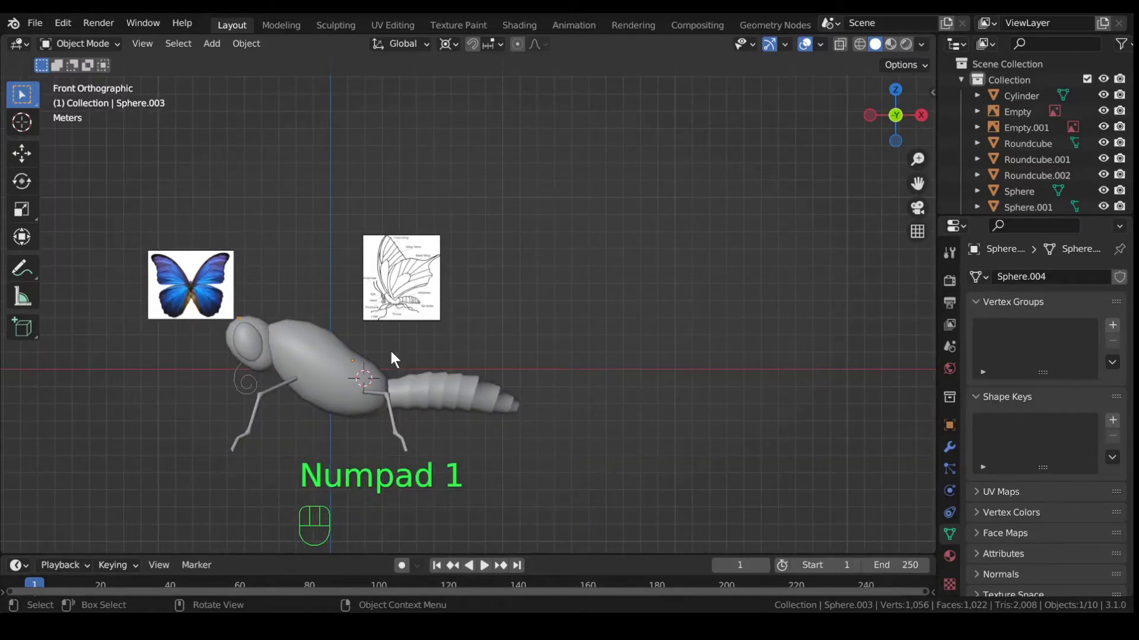
middle_click_drag(317, 336, 519, 315, "shift")
scroll(502, 314, "up", 5)
middle_click_drag(477, 275, 519, 359, "shift")
scroll(529, 337, "down", 2)
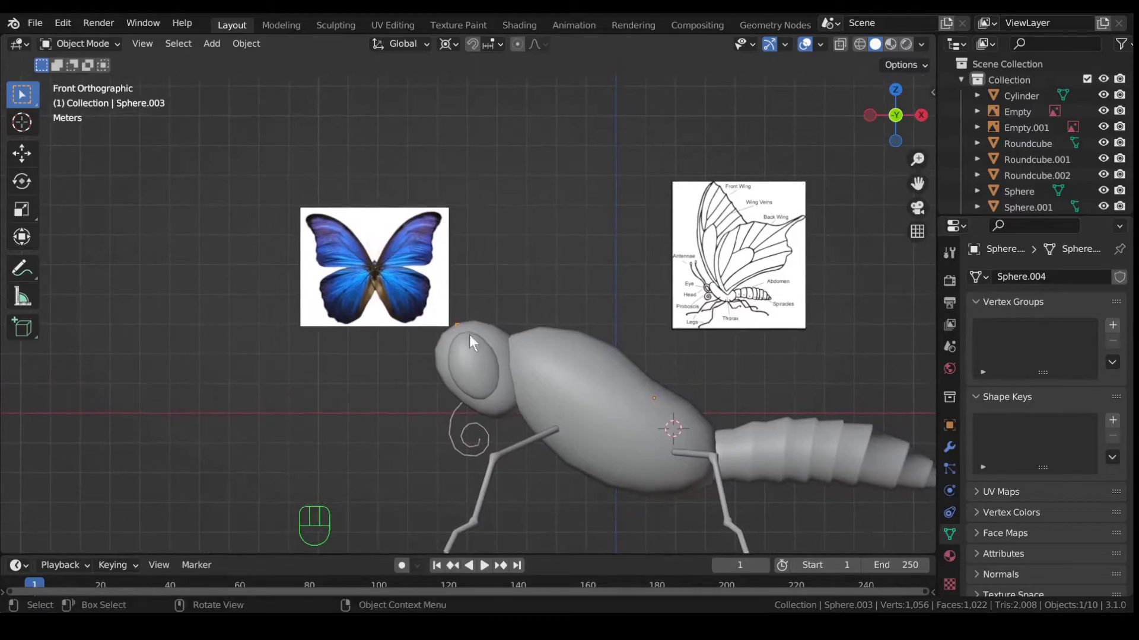
left_click(374, 279)
key("g")
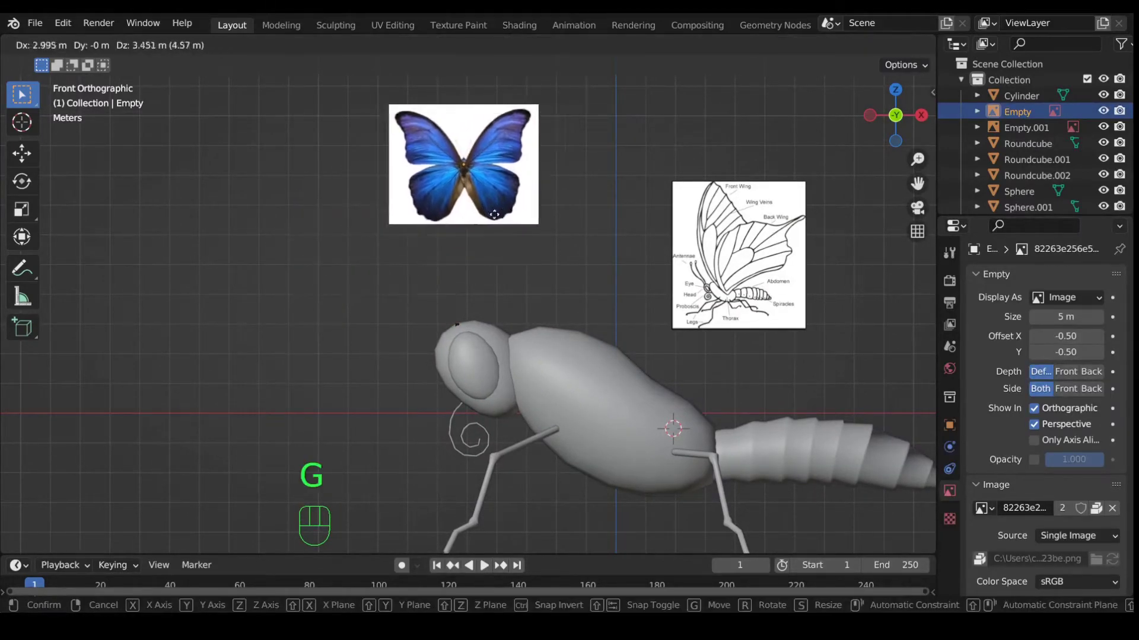
left_click(225, 217)
Extrude a chain of seven connected vertices upward from the separated head vertex, drawing a gently curved antenna.
left_click(456, 326)
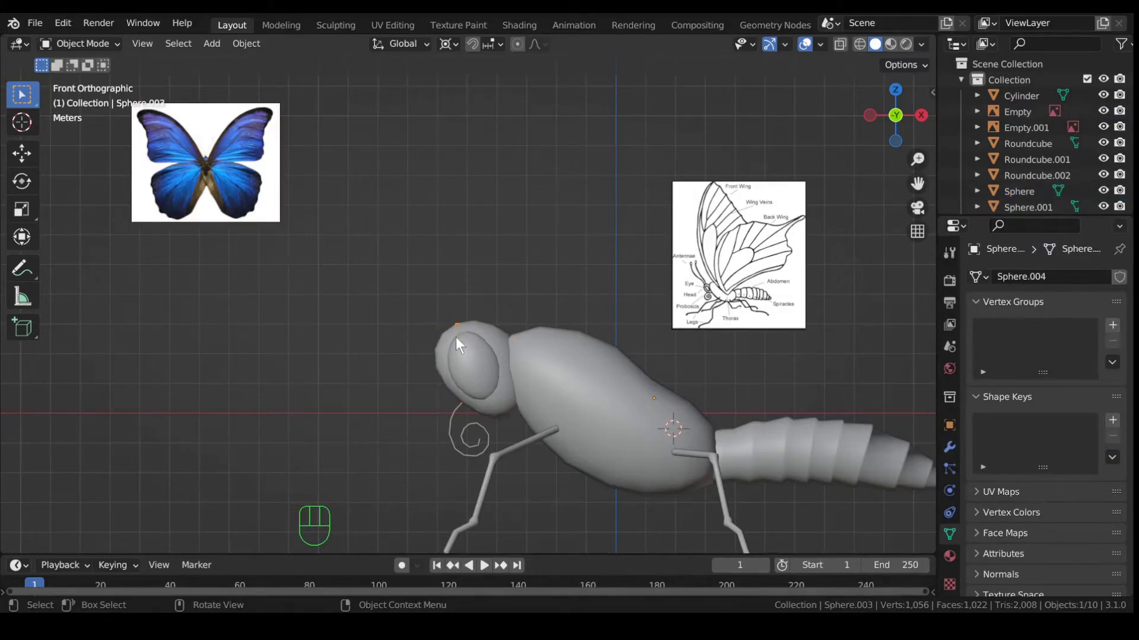
key("Tab")
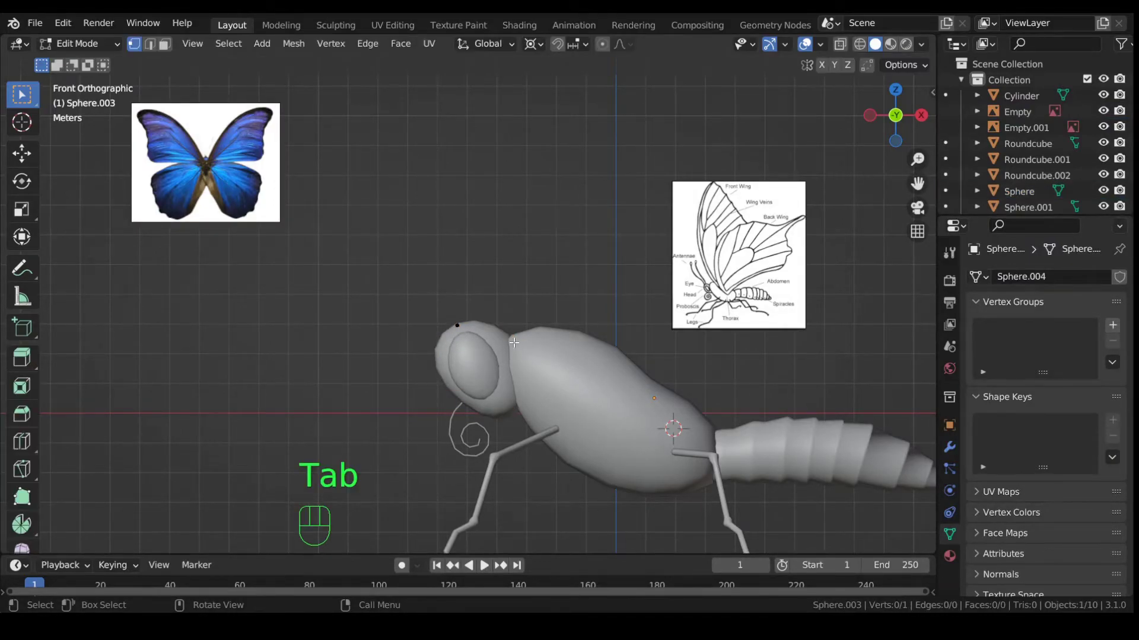
key("a")
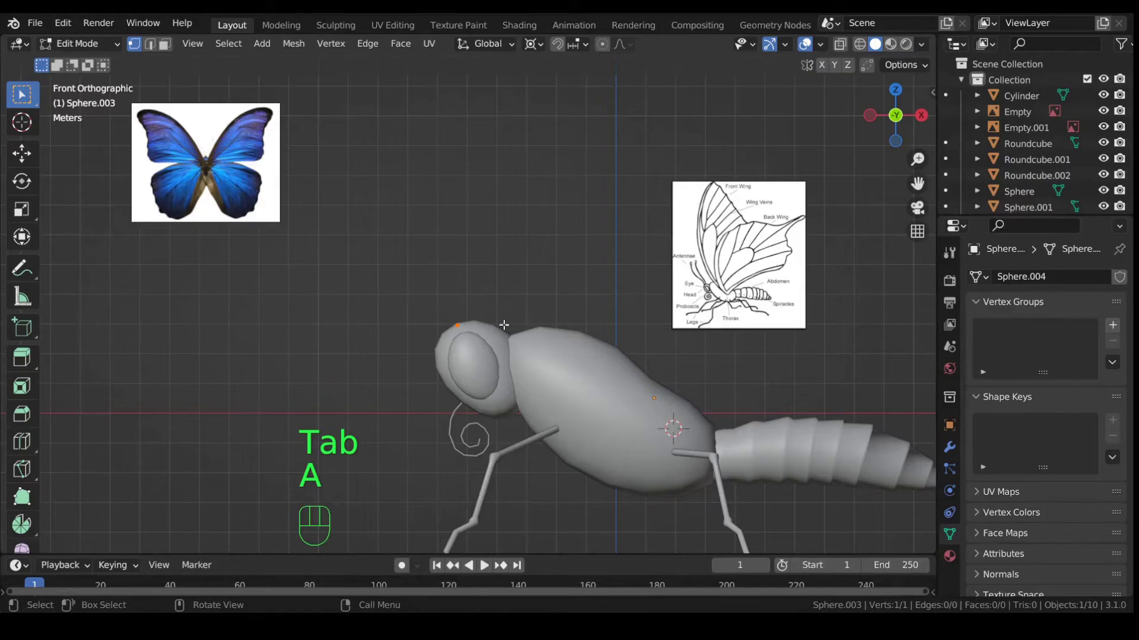
scroll(461, 302, "down", 2)
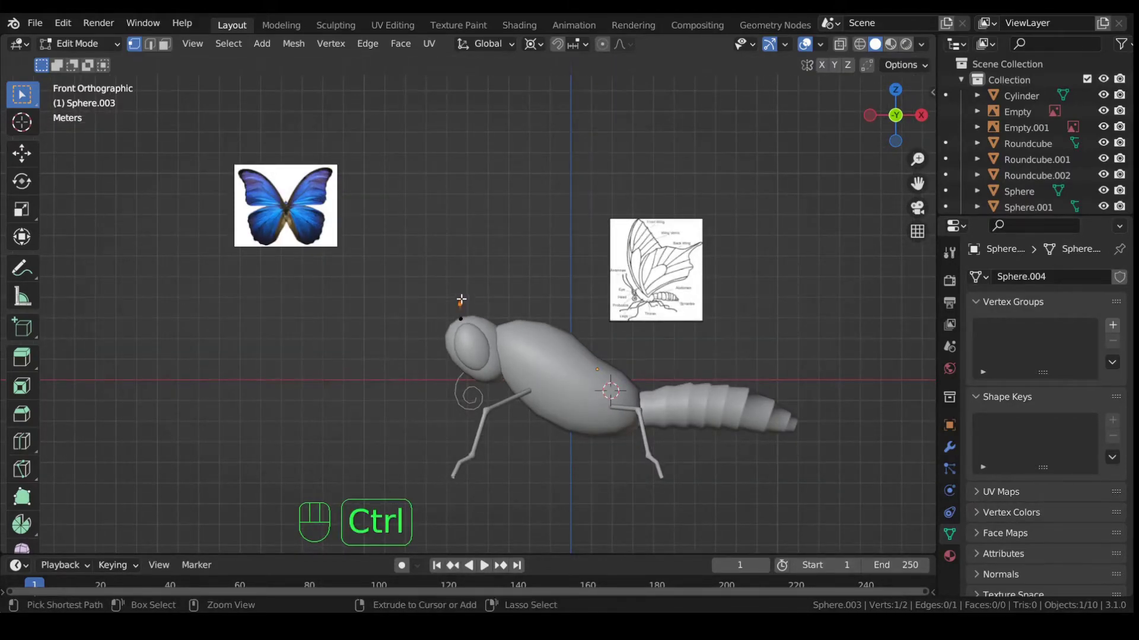
right_click(455, 291, "ctrl")
right_click(429, 260, "ctrl")
right_click(423, 242, "ctrl")
right_click(415, 222, "ctrl")
key("ctrl+z")
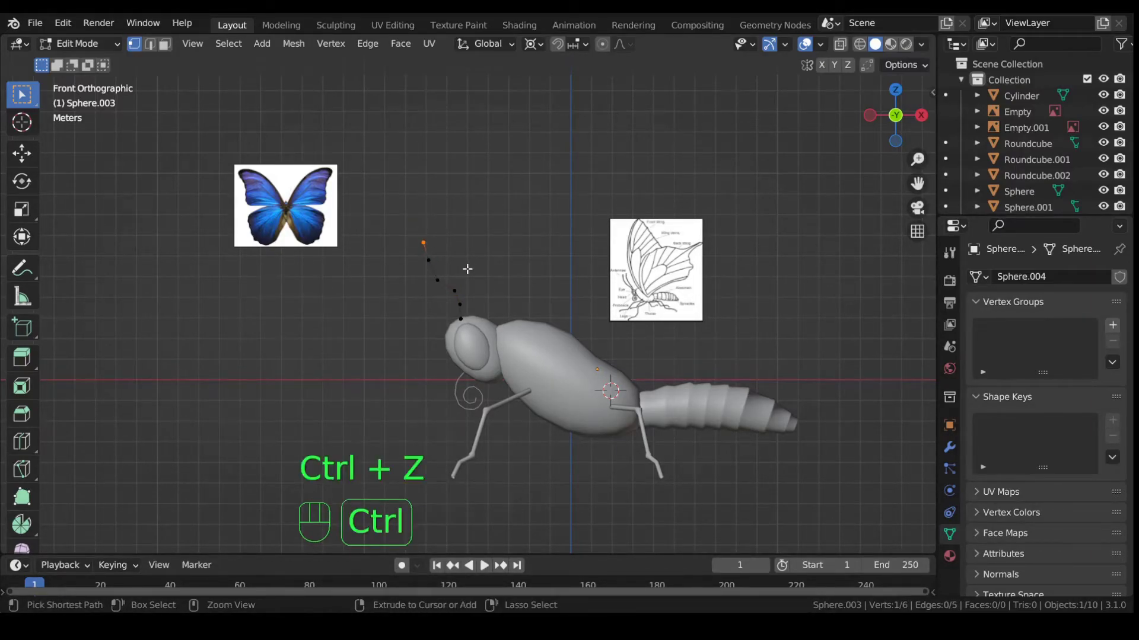
right_click(425, 218, "ctrl")
right_click(428, 208, "ctrl")
Move the antenna's kinked middle vertex by about 0.26 m in X and 0.20 m in Z to smooth the curve.
scroll(471, 291, "up", 3)
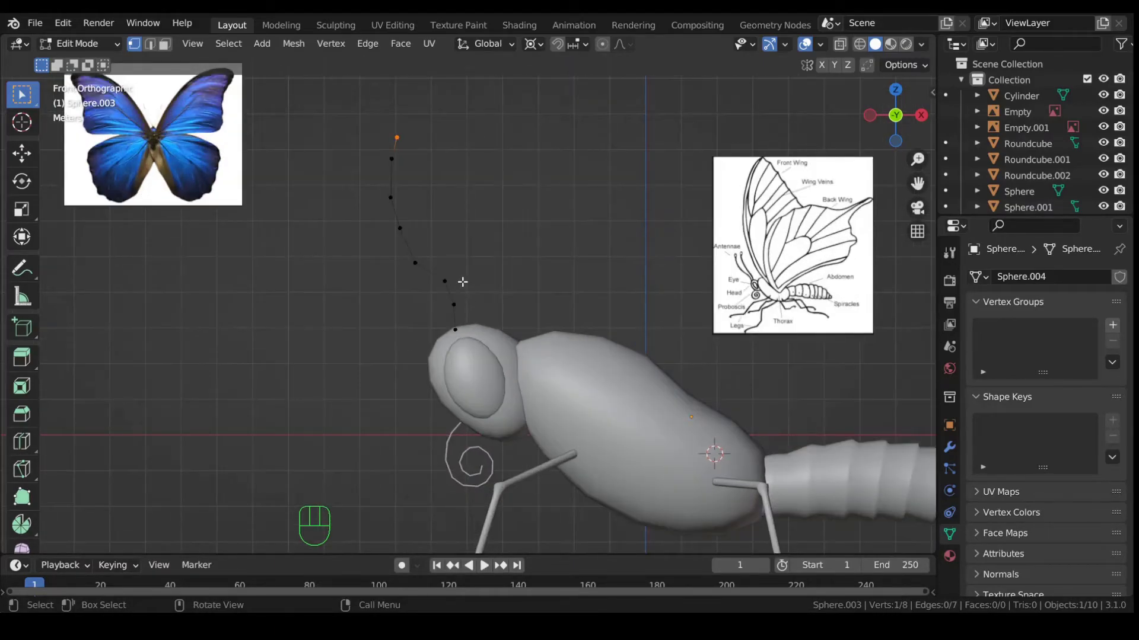
left_click(416, 261)
key("g")
left_click(449, 260)
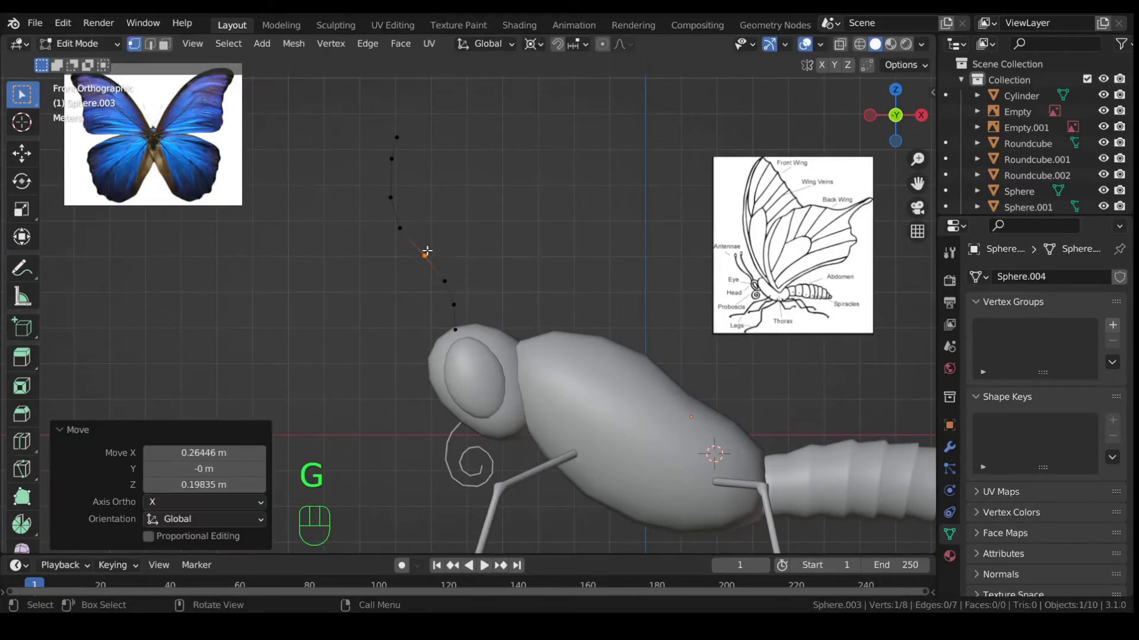
scroll(445, 229, "down", 3)
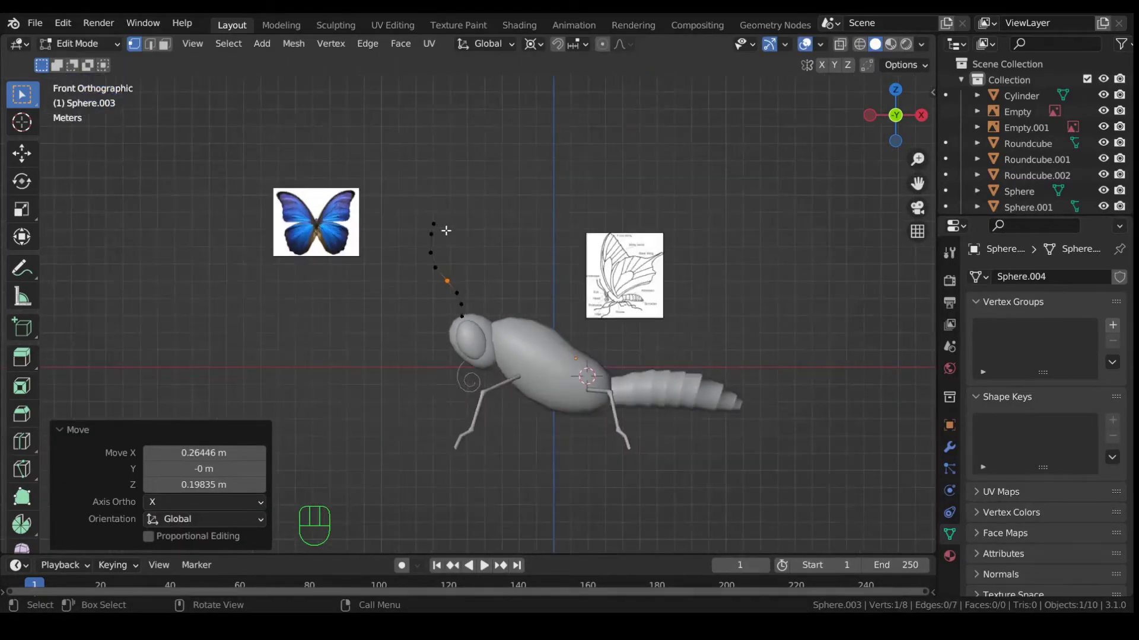
scroll(521, 296, "up", 3)
scroll(496, 284, "down", 2)
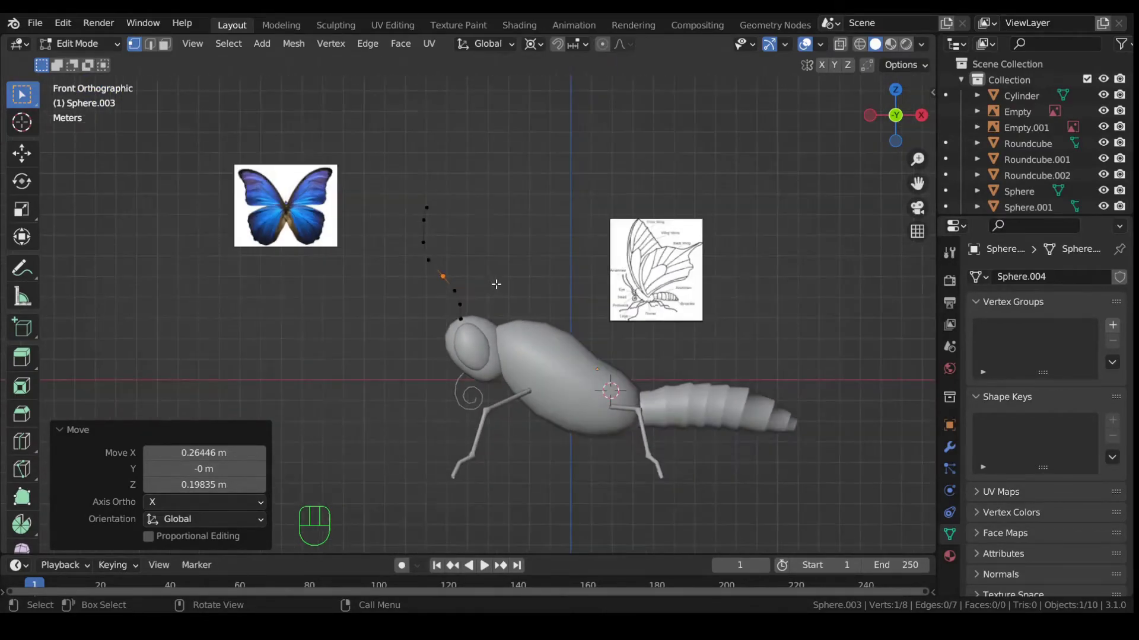
Return to Object Mode and convert the antenna mesh to a curve.
key("Tab")
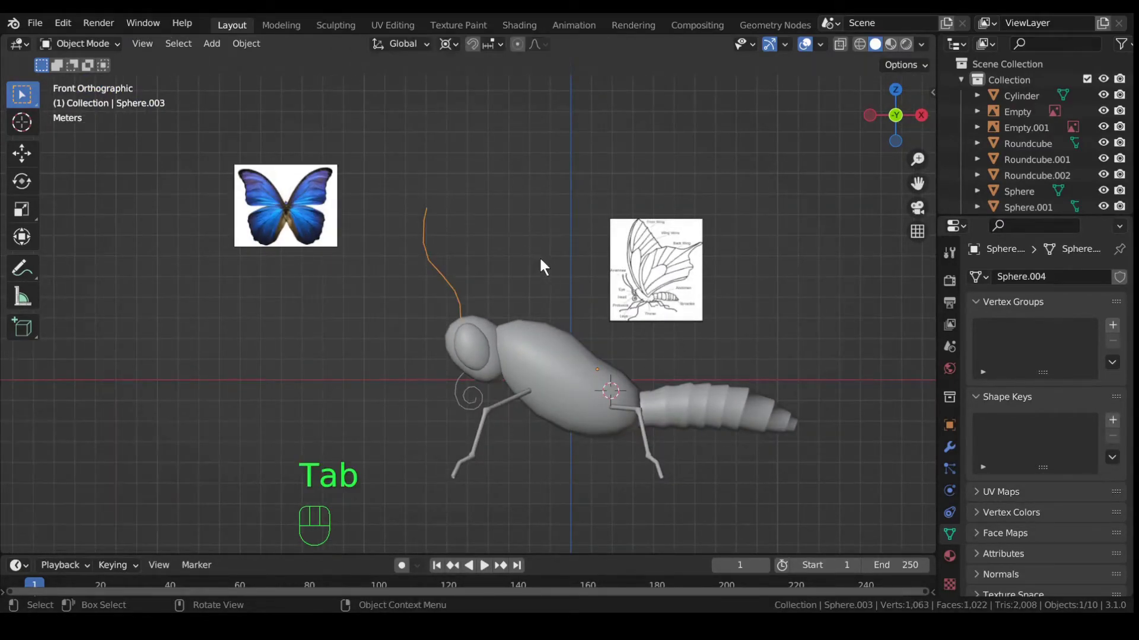
left_click(254, 48)
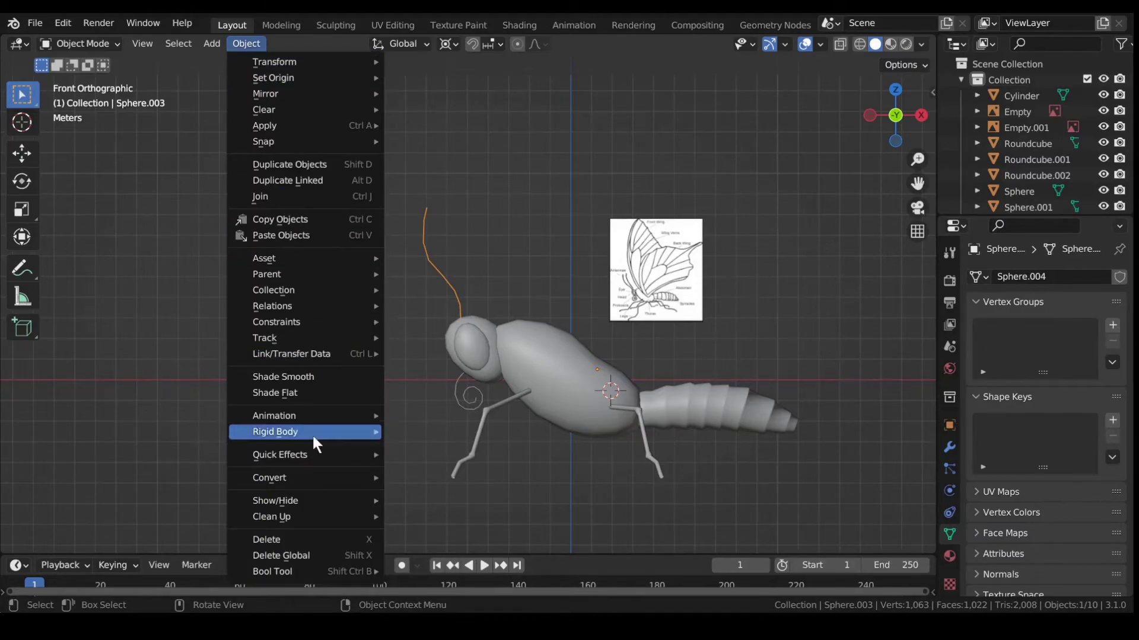
mouse_move(315, 501)
mouse_move(319, 477)
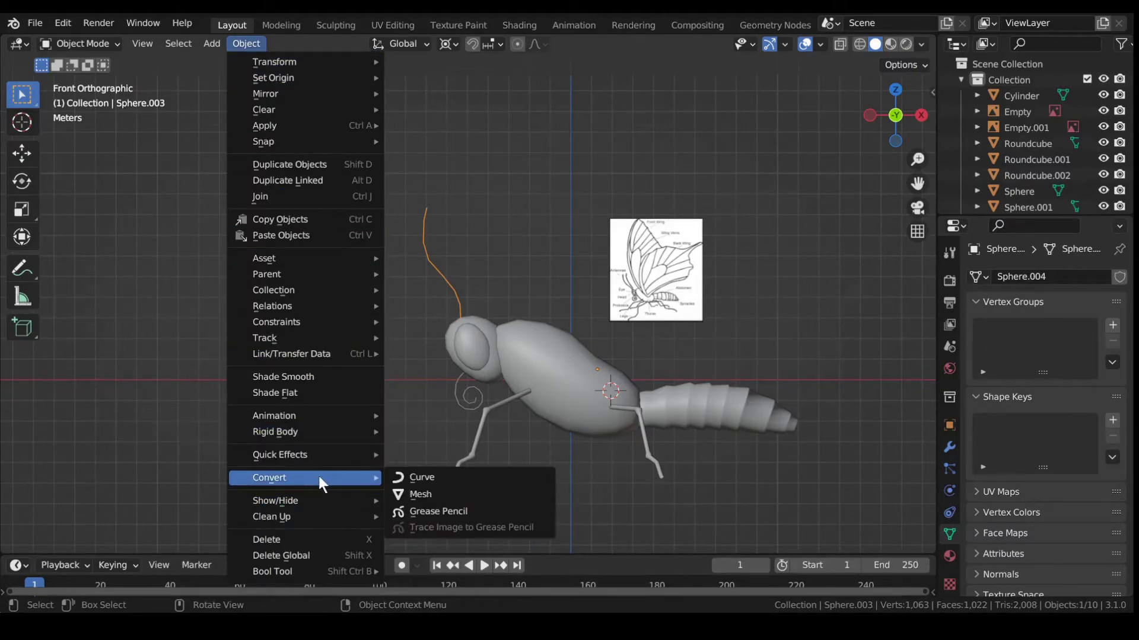
left_click(453, 472)
scroll(467, 321, "up", 3)
scroll(451, 322, "down", 3)
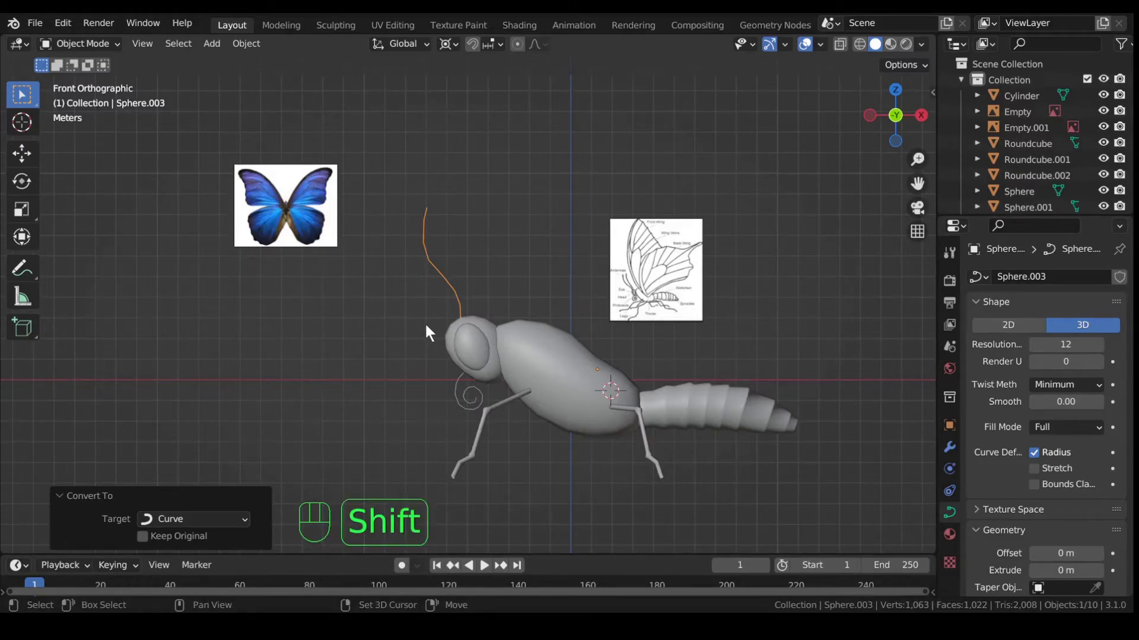
key("shift+a")
mouse_move(405, 306)
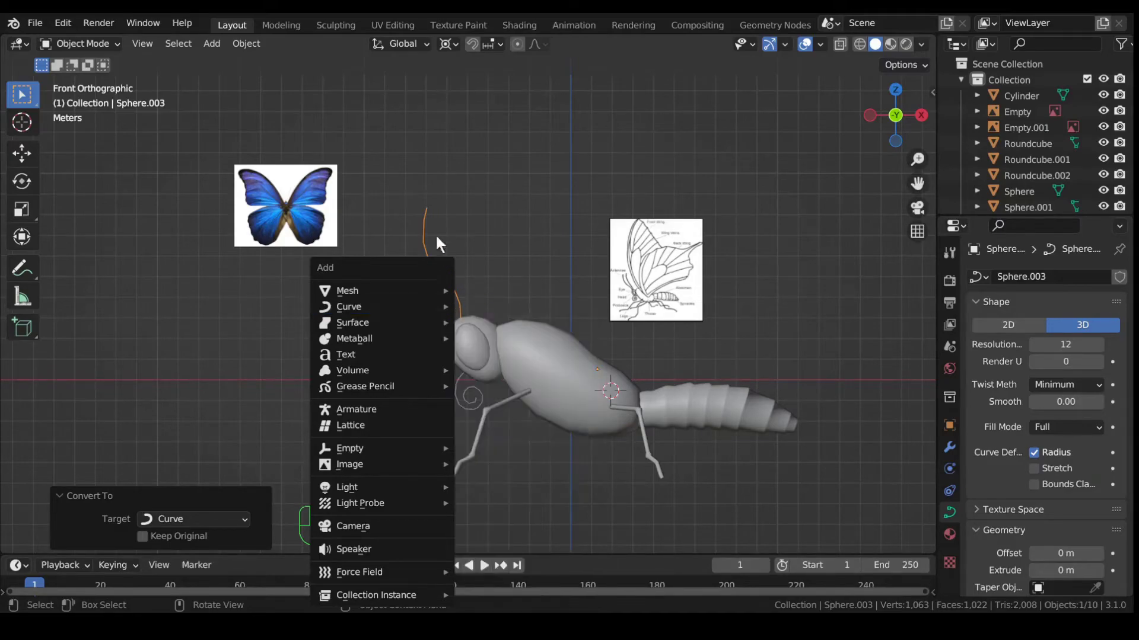
key("Tab")
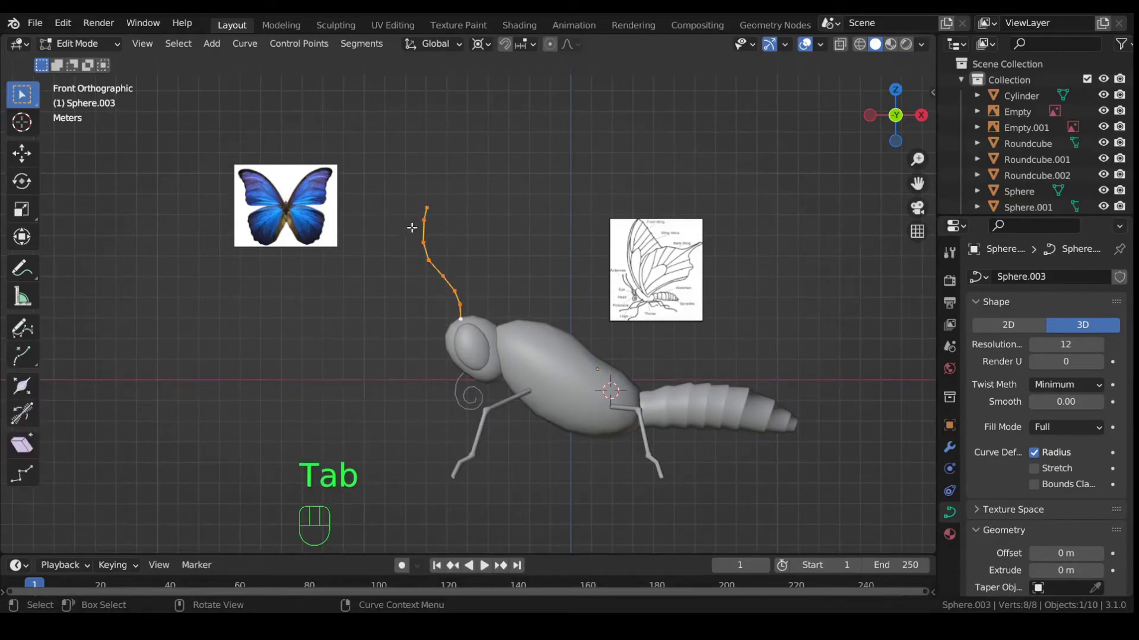
key("Tab")
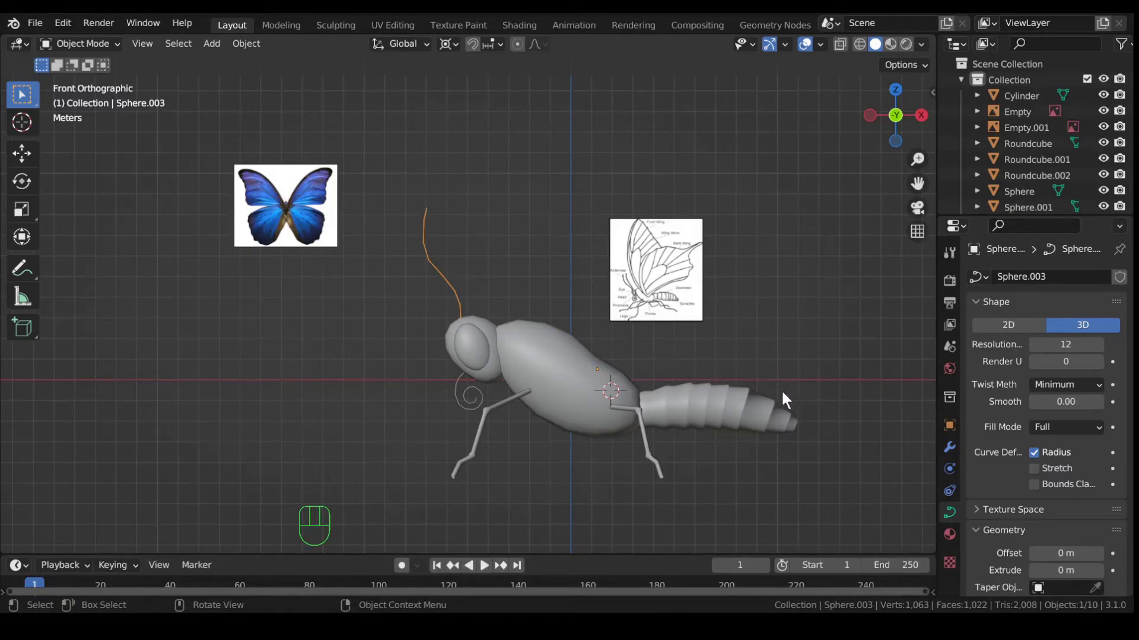
Give the antenna curve a round bevel with resolution 2 and a depth of 0.086 m.
scroll(1002, 461, "down", 10)
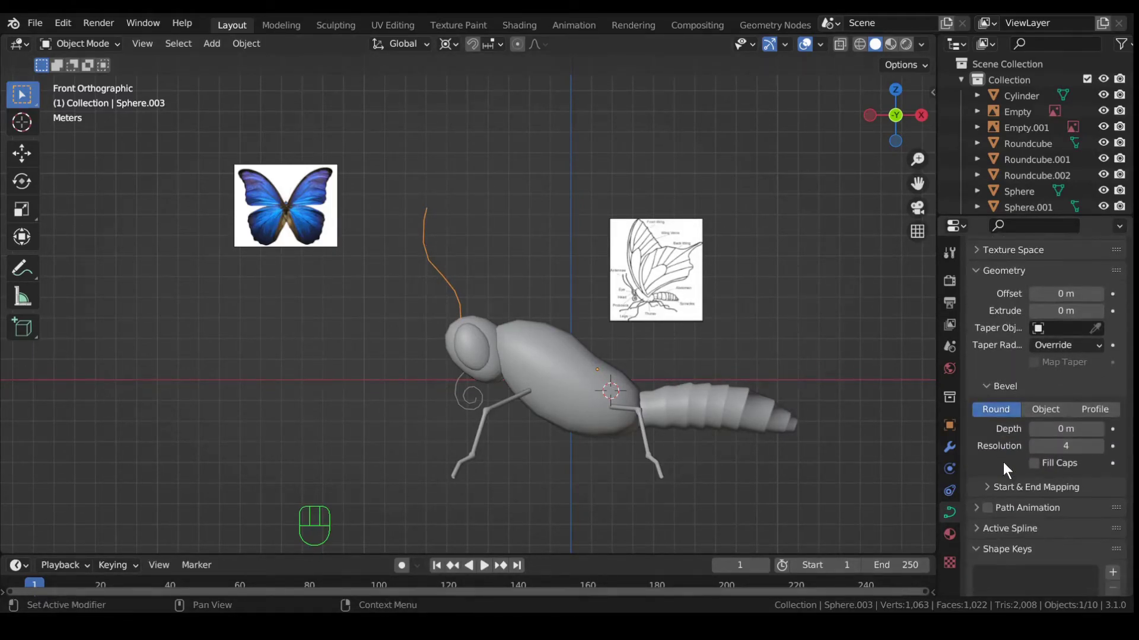
left_click(1035, 446)
left_click(1035, 446)
left_click_drag(1065, 431, 1107, 432, "shift")
Try to fatten the antenna curve at its tip control point in Edit Mode.
middle_click_drag(468, 234, 473, 245, "shift")
scroll(490, 323, "up", 5)
key("Tab")
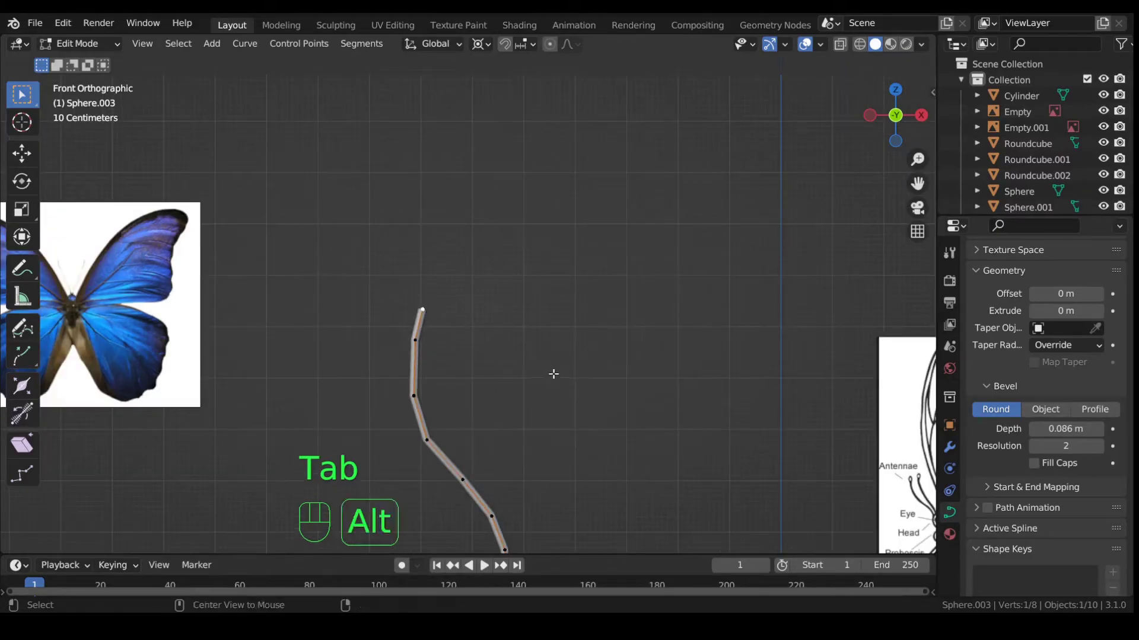
key("alt+s")
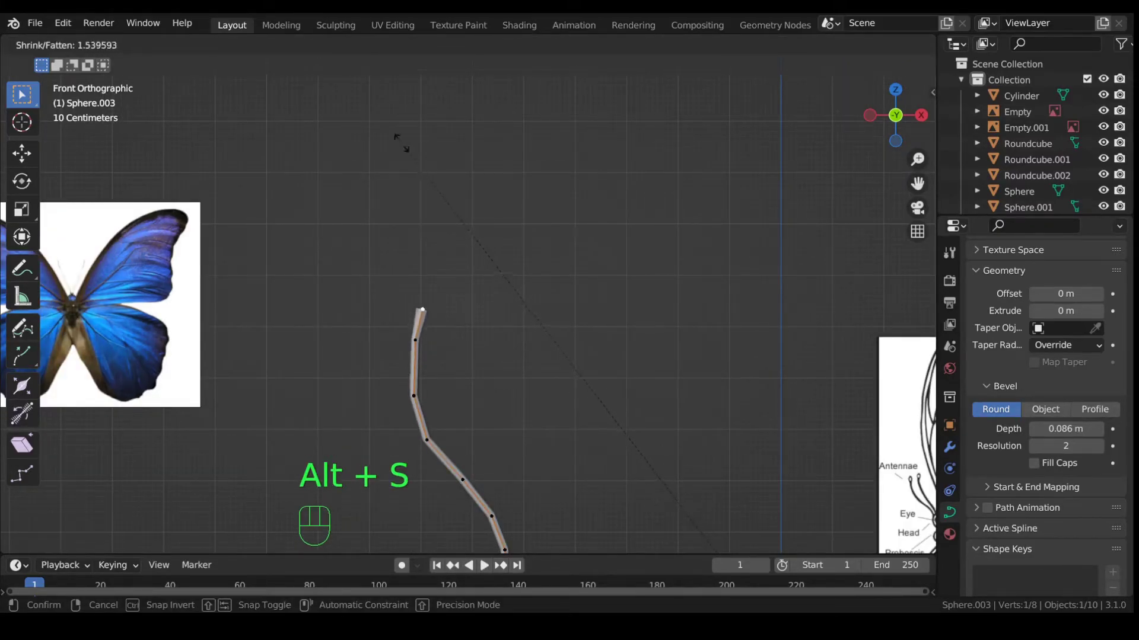
left_click(266, 468)
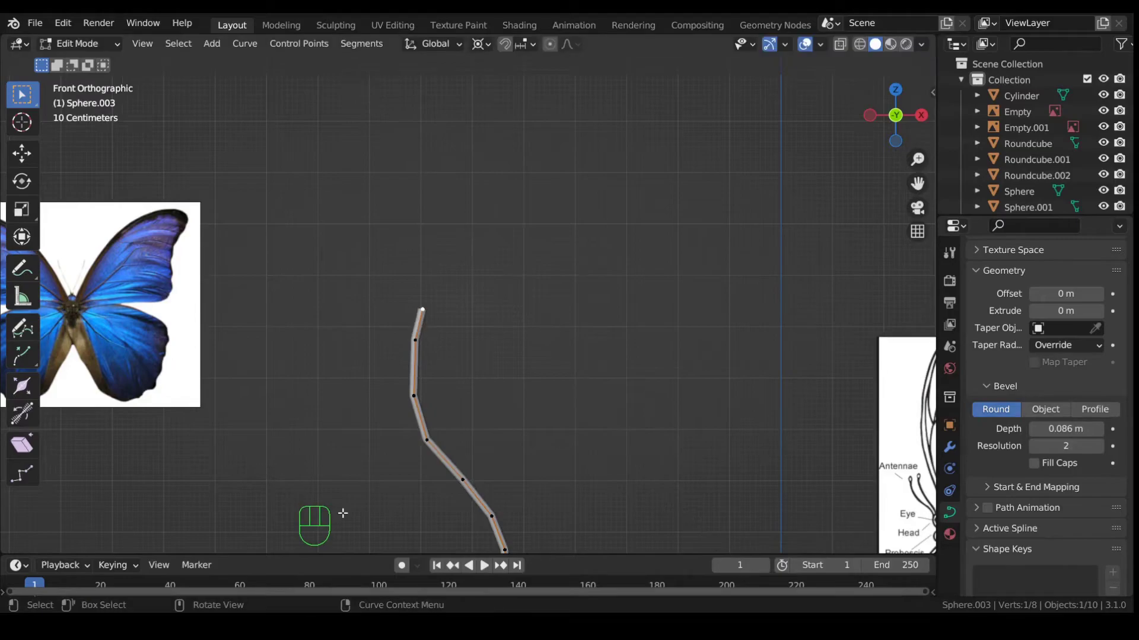
Extrude two closely spaced control points from the antenna's tip to extend it slightly upward.
scroll(397, 399, "up", 4)
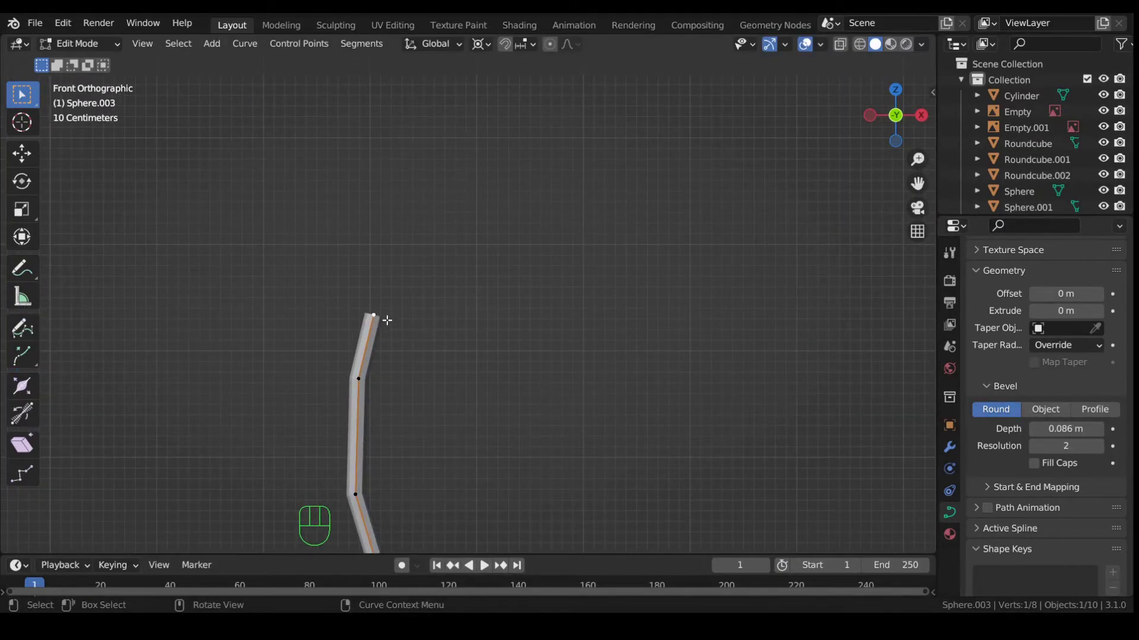
key("ctrl")
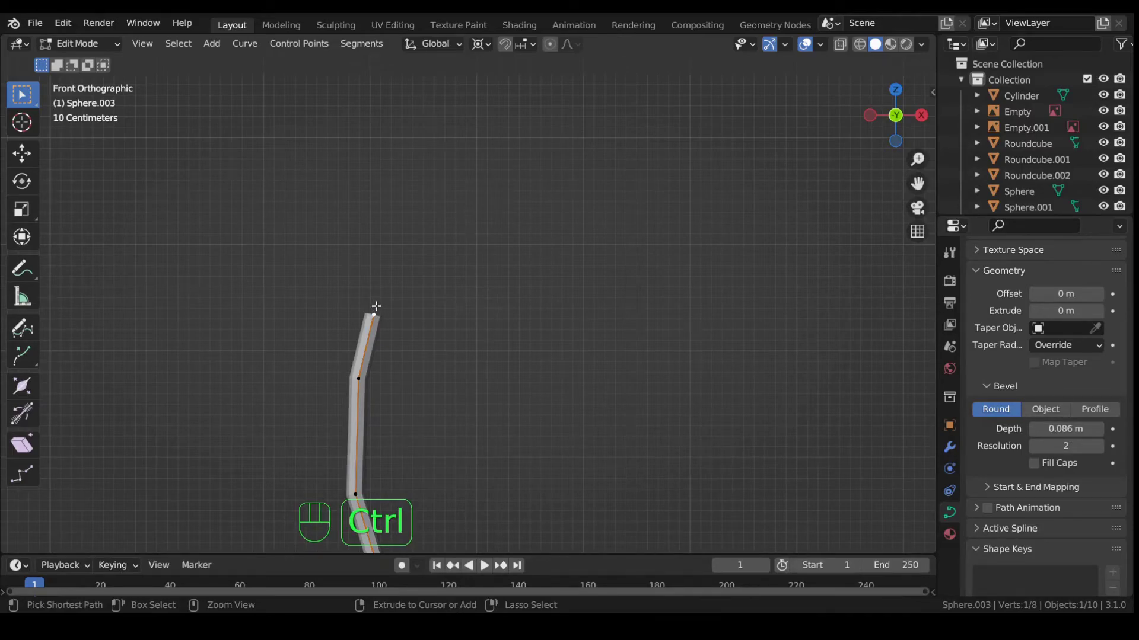
right_click(376, 306, "ctrl")
right_click(381, 295, "ctrl")
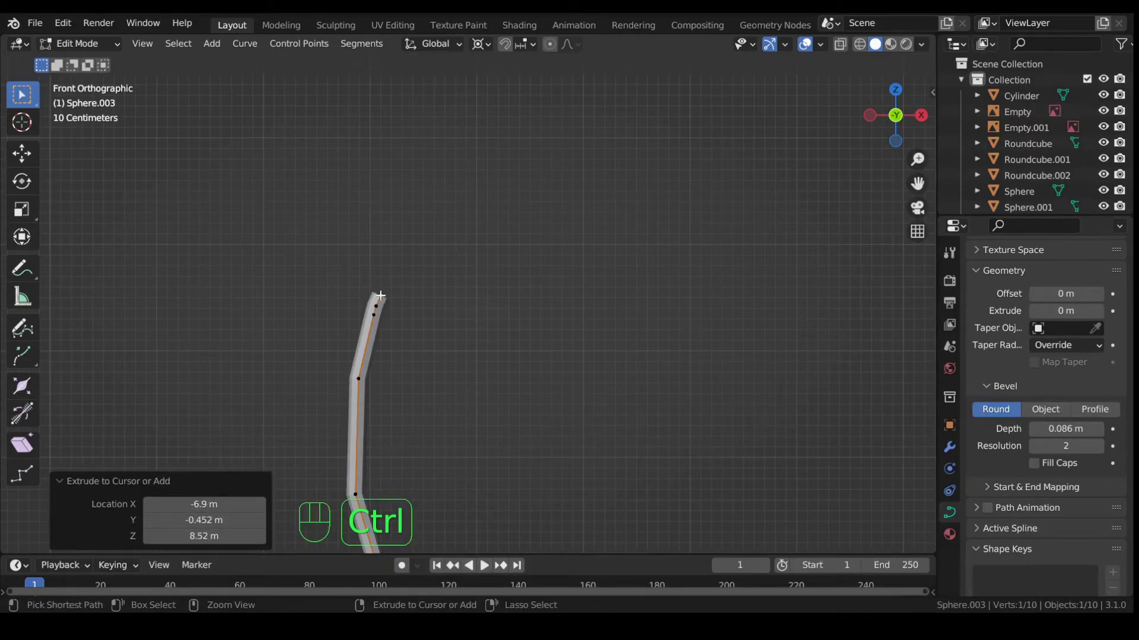
scroll(486, 403, "down", 3)
scroll(486, 403, "down", 2)
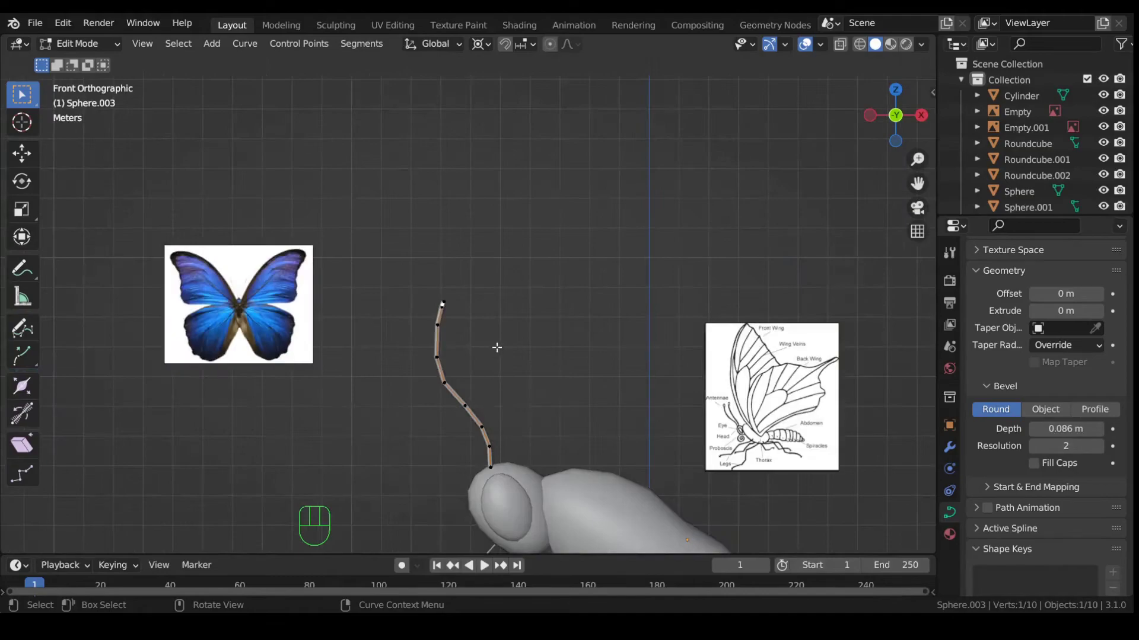
Set the transform pivot point to Median Point and fatten the curve at the antenna's second-to-last control point.
left_click_drag(478, 45, 509, 101)
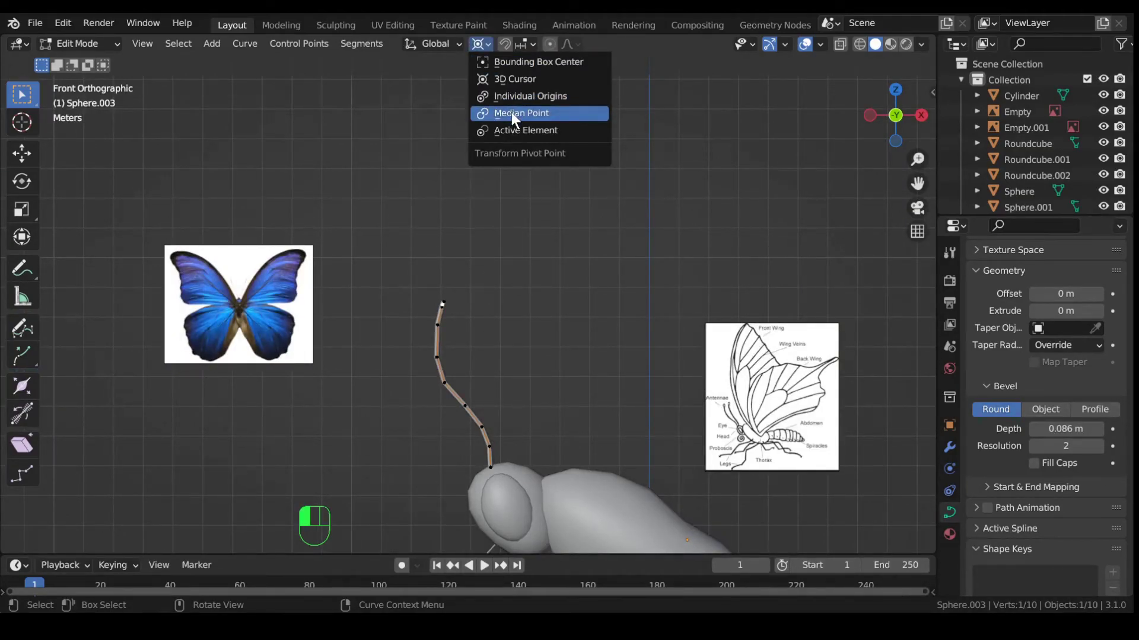
left_click(511, 112)
scroll(492, 342, "up", 4)
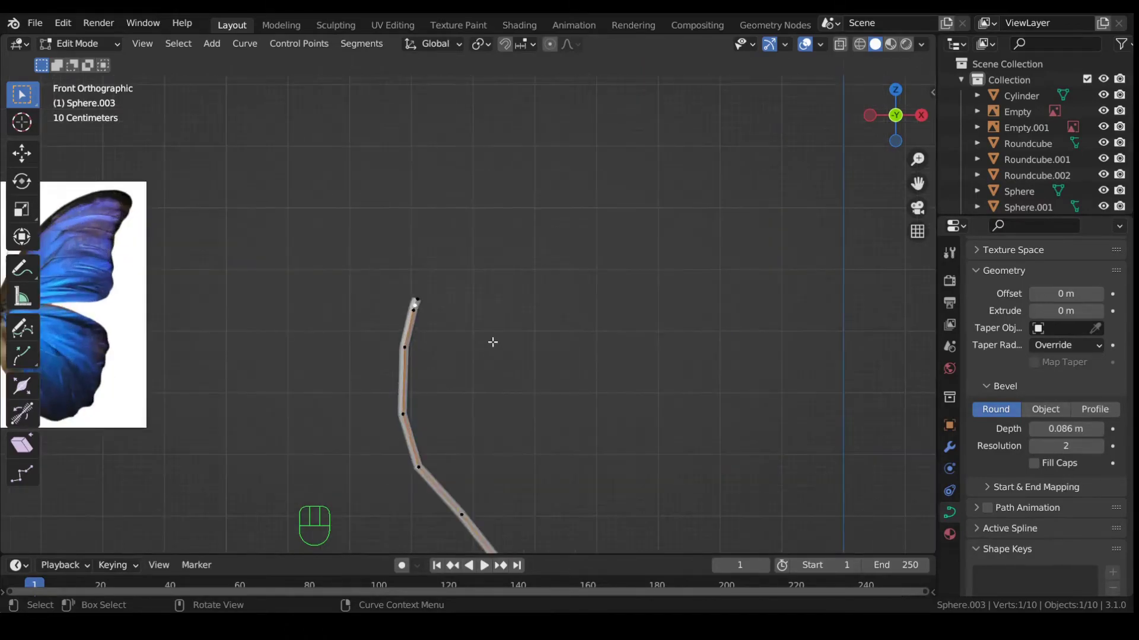
key("alt+s")
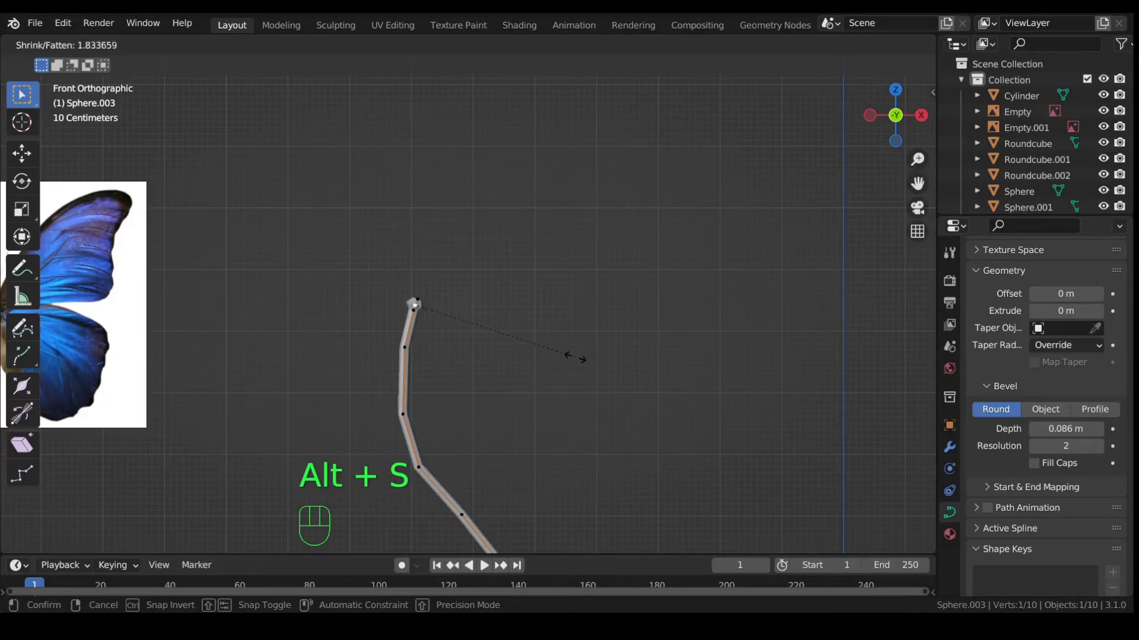
left_click(563, 355)
Move the antenna's last two control points further up and outward, spacing them apart to lengthen the club-shaped tip.
scroll(415, 309, "up", 2)
left_click(380, 295)
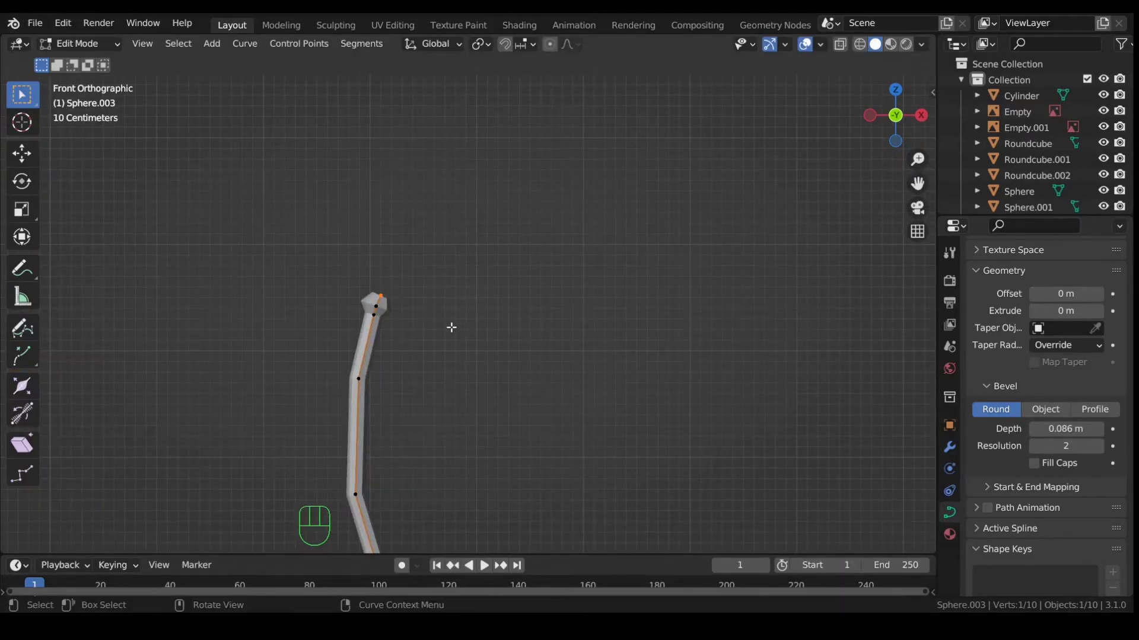
key("g")
left_click(407, 315)
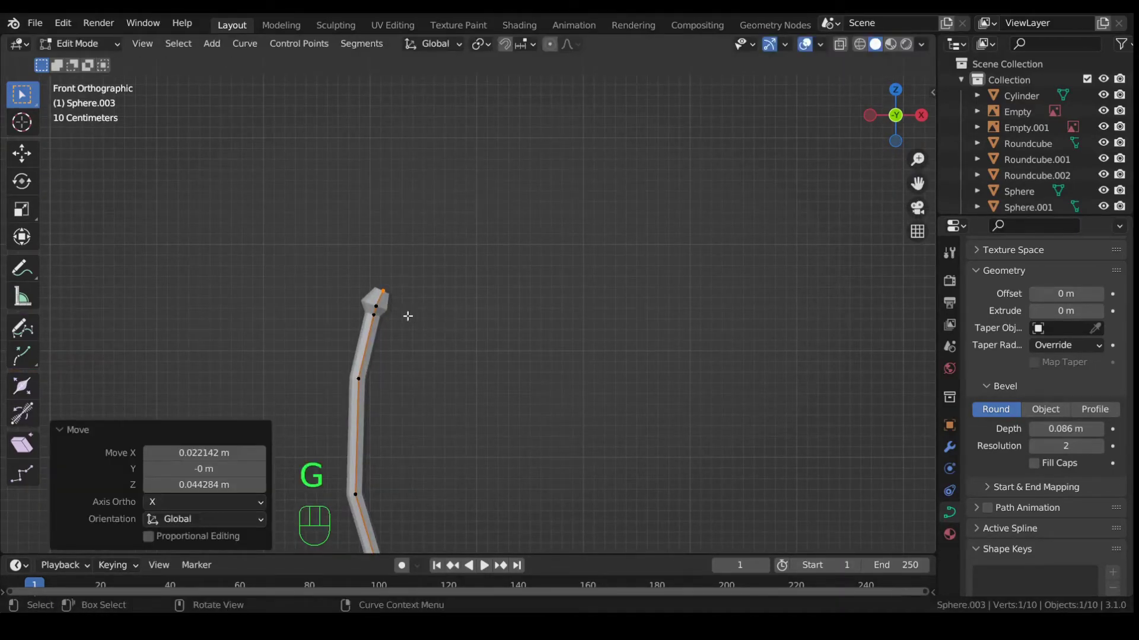
left_click(376, 306)
key("g")
left_click(400, 310)
left_click(383, 290)
key("g")
left_click(386, 296)
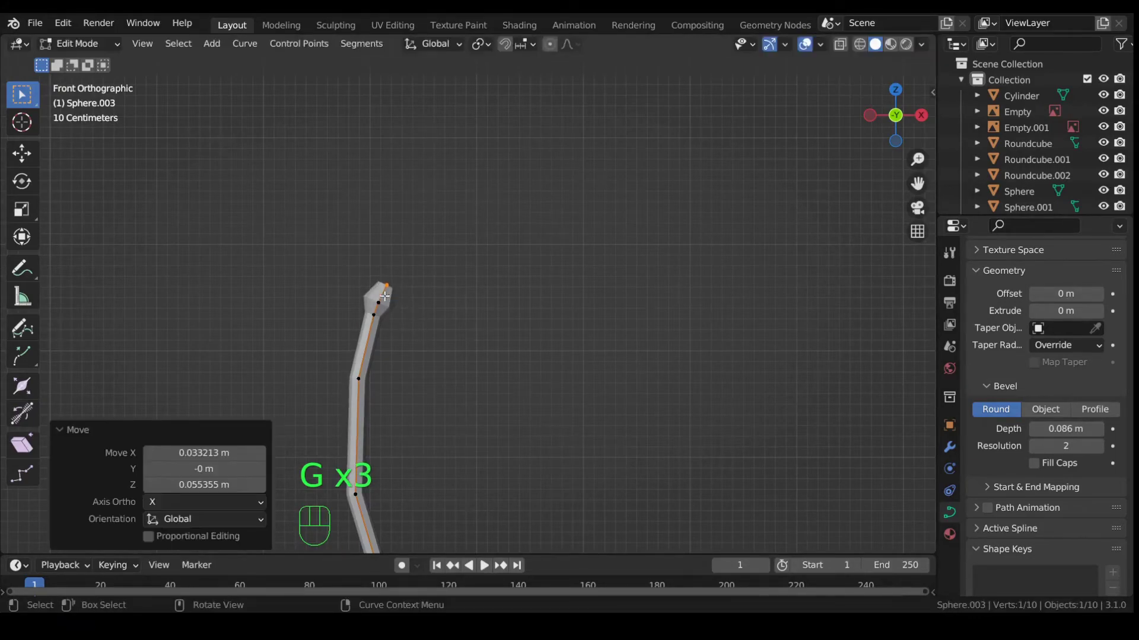
left_click(384, 286)
key("g")
left_click(404, 286)
left_click(396, 304)
key("g")
left_click(400, 296)
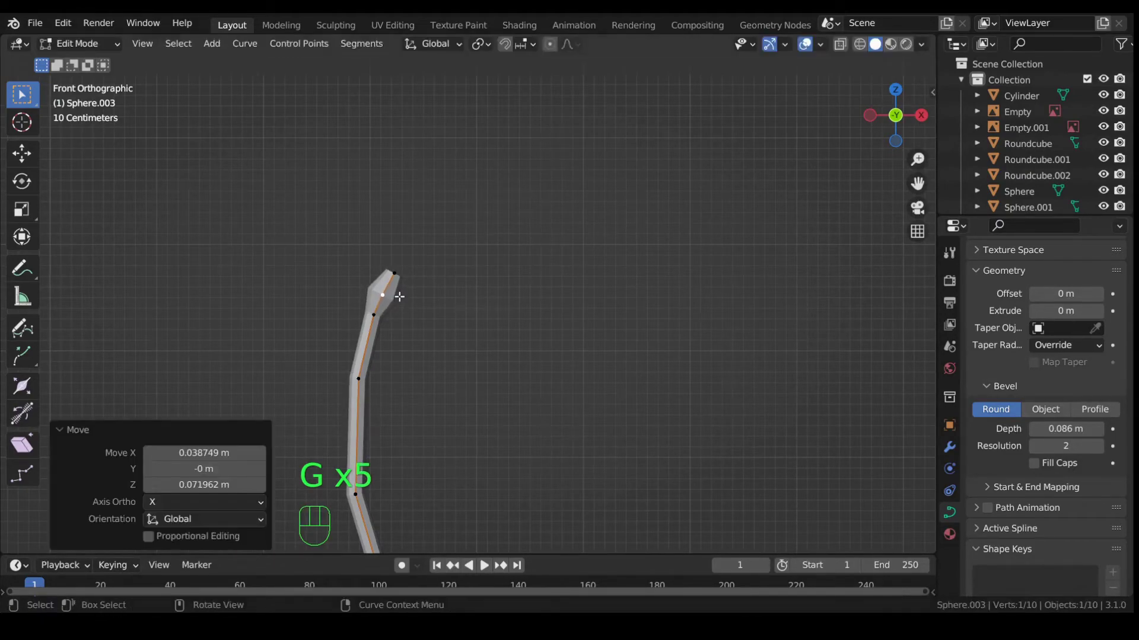
Fatten the antenna's club again at its second-to-last control point by a factor of 1.33.
key("alt+s")
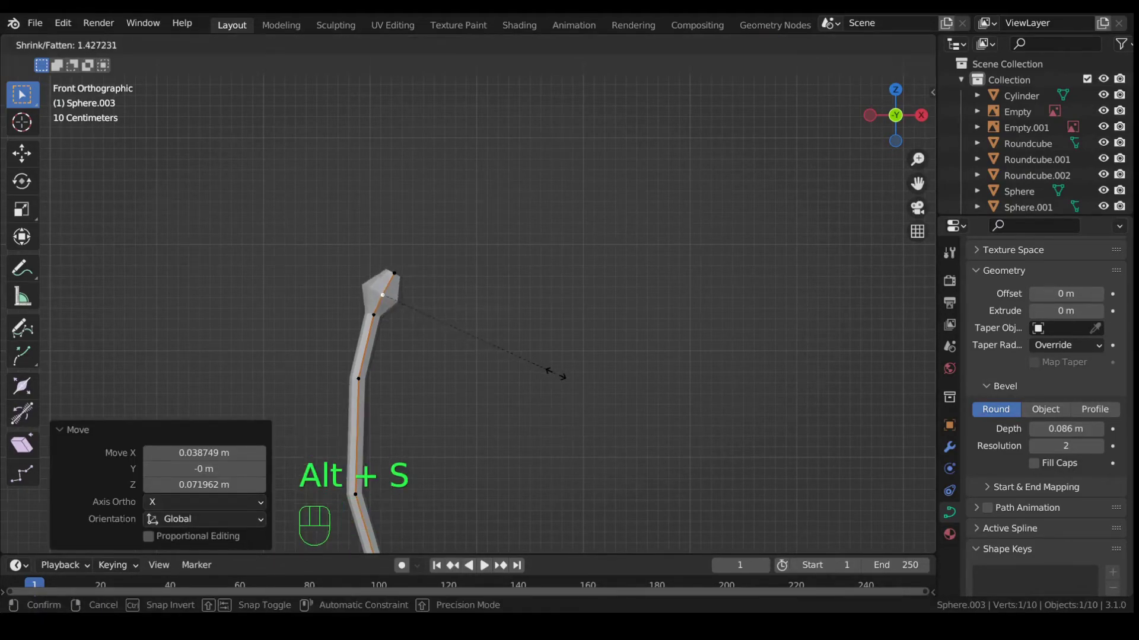
left_click(541, 372)
scroll(504, 356, "down", 4)
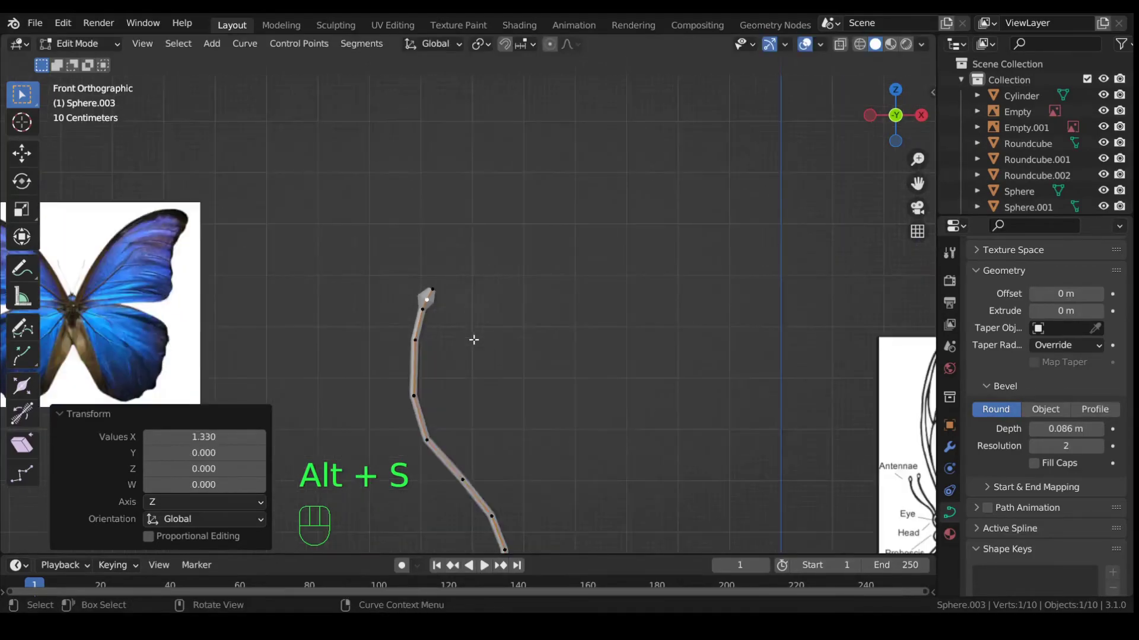
Return to Object Mode and deselect the finished antenna.
key("Tab")
scroll(535, 367, "down", 4)
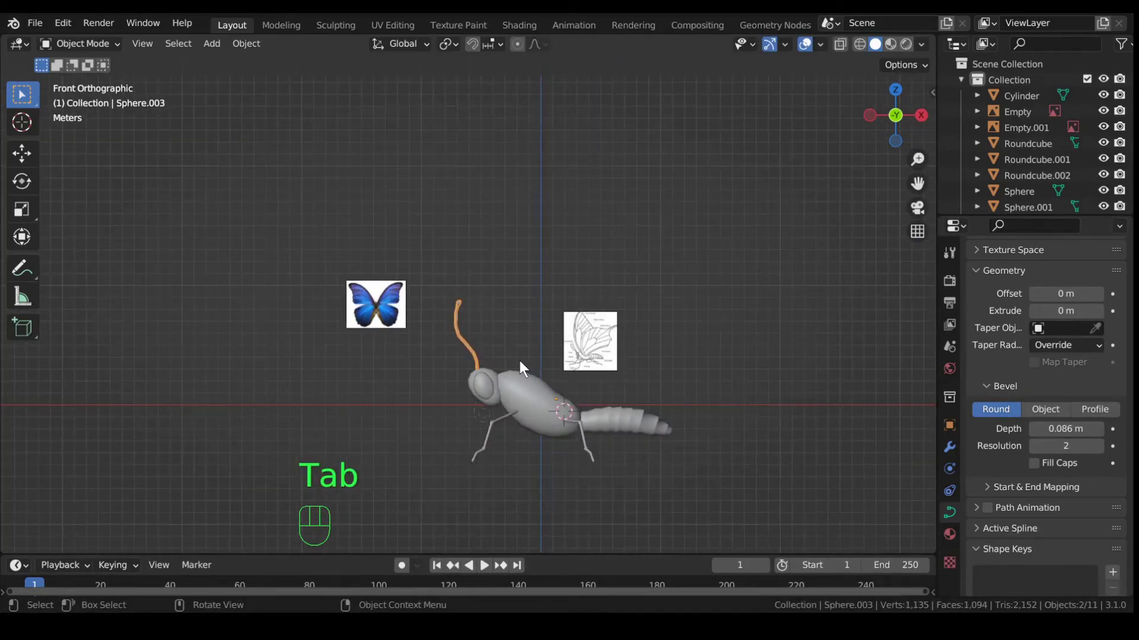
scroll(521, 362, "up", 4)
left_click(523, 366)
scroll(524, 374, "down", 2)
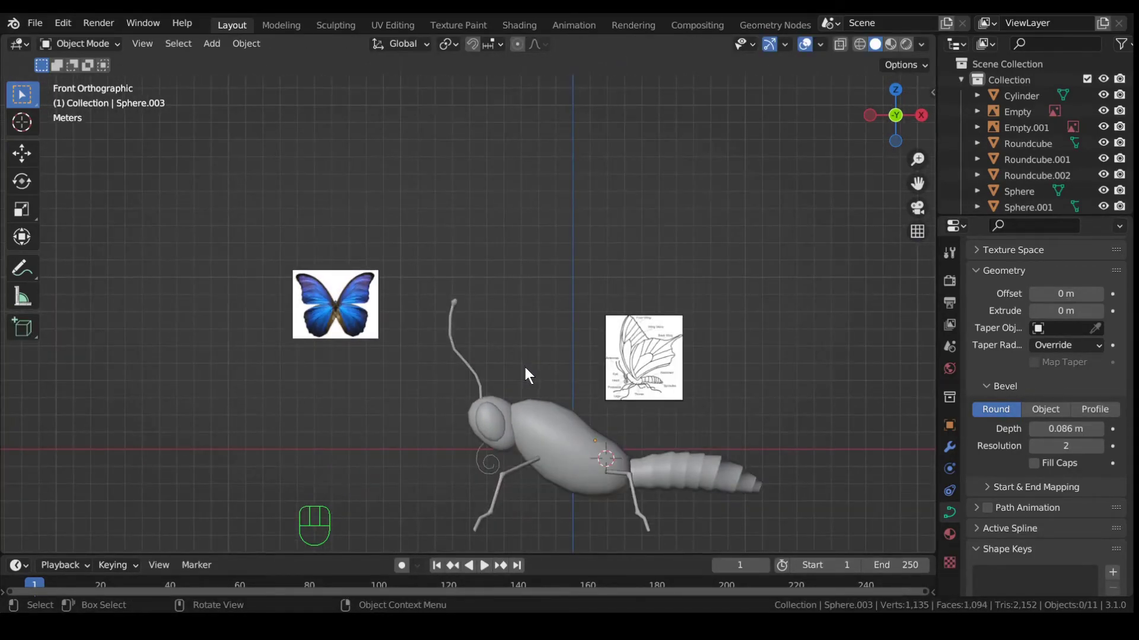
Shade the antenna curve smooth and deselect it.
scroll(526, 375, "up", 1)
scroll(504, 369, "up", 6)
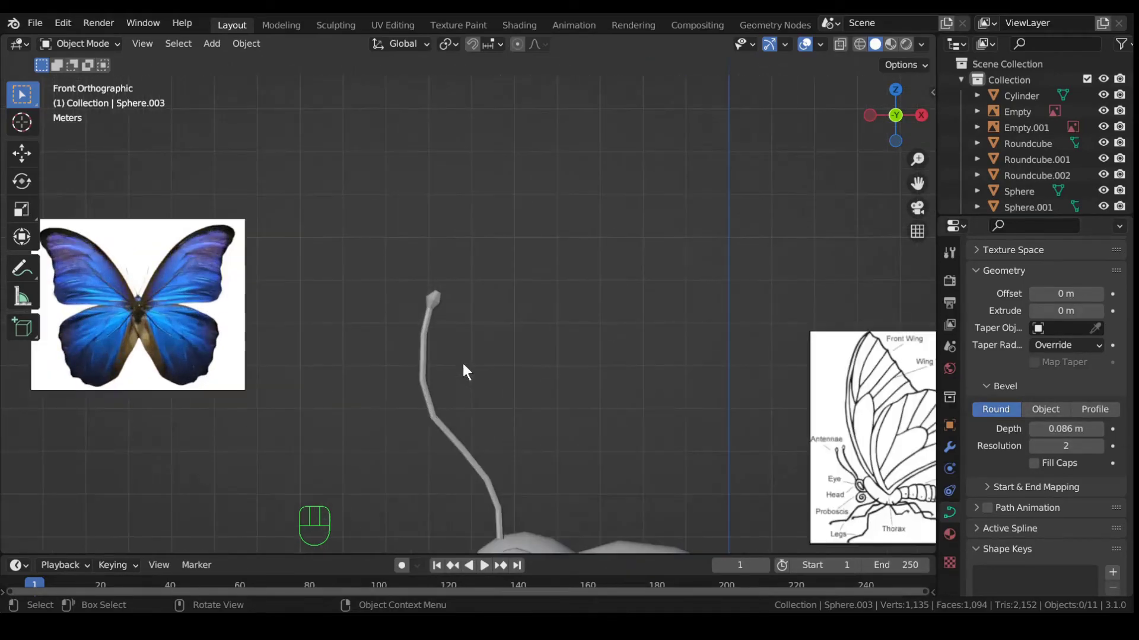
right_click(402, 348)
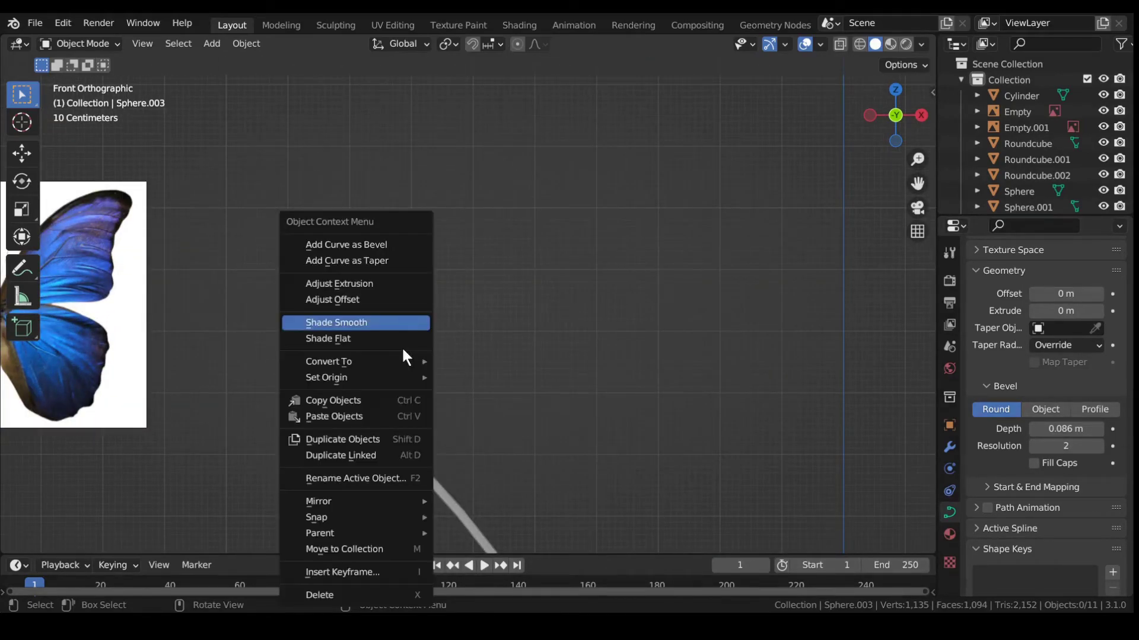
left_click(407, 343)
right_click(407, 343)
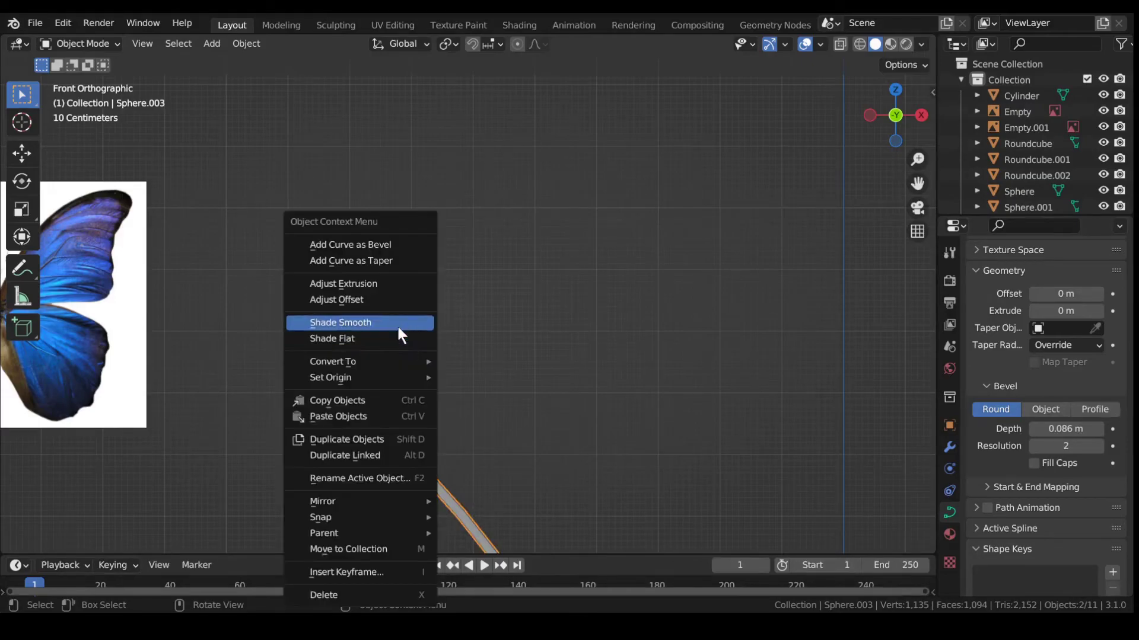
left_click(397, 326)
scroll(501, 354, "down", 5)
left_click(516, 357)
scroll(557, 368, "down", 5)
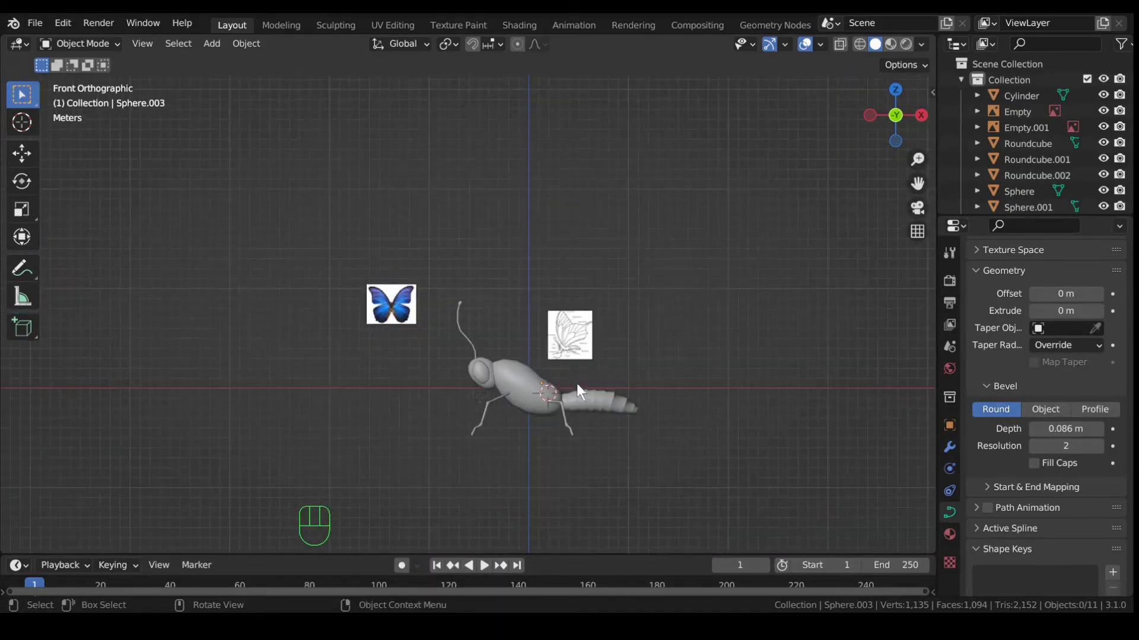
Select the antenna curve and convert it to a mesh.
scroll(578, 385, "up", 4)
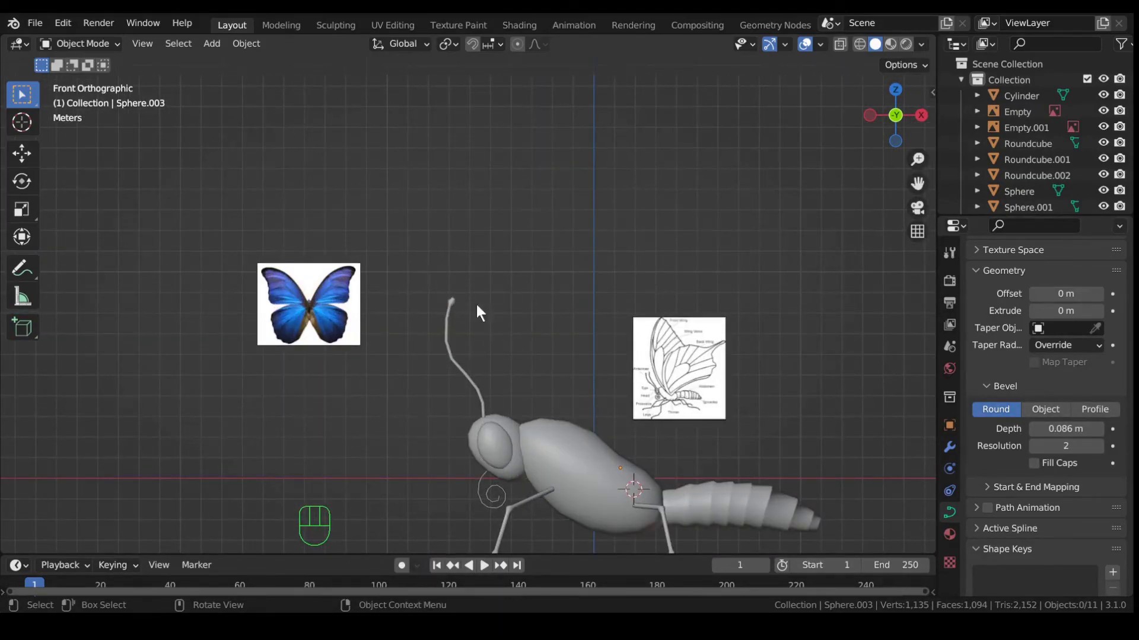
left_click(450, 305)
left_click(258, 43)
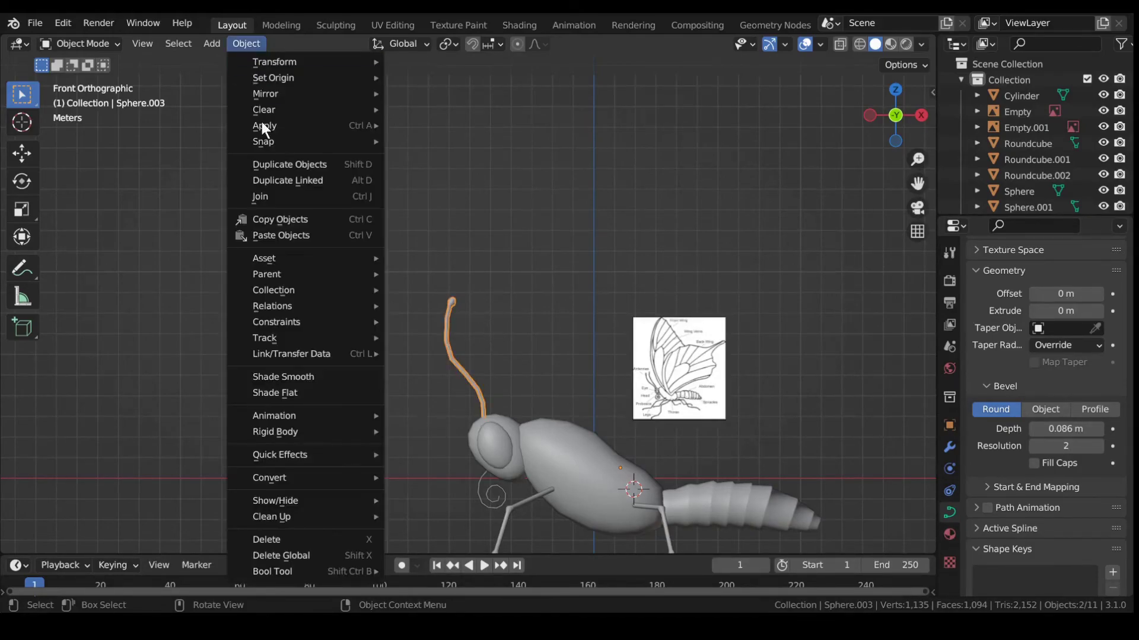
mouse_move(310, 478)
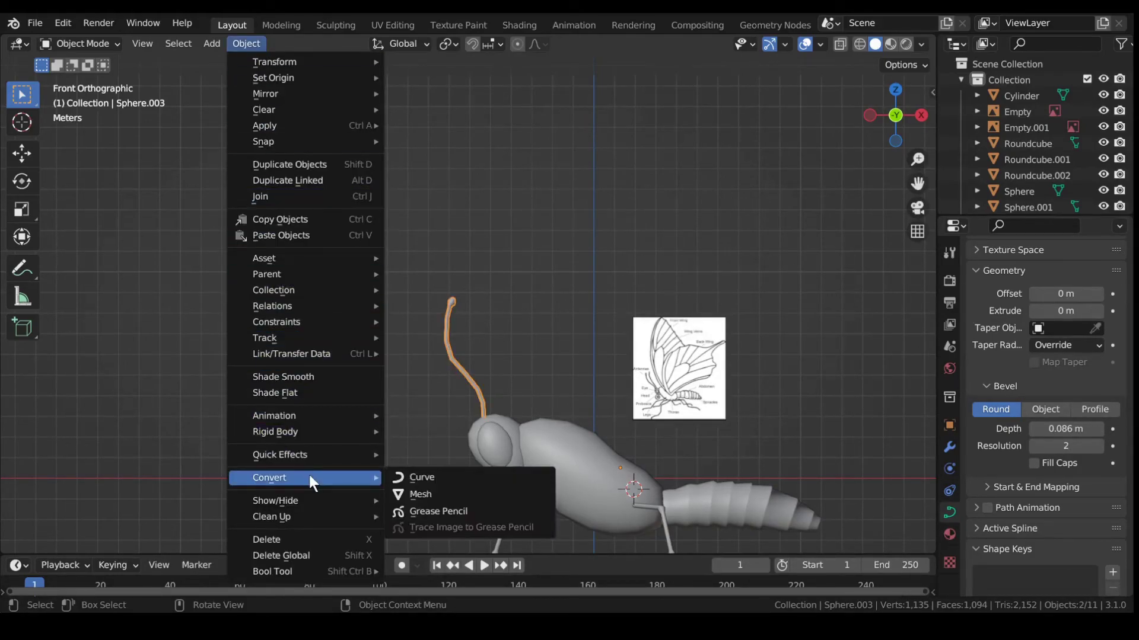
left_click(439, 489)
scroll(470, 390, "down", 1)
key("KP_Divide")
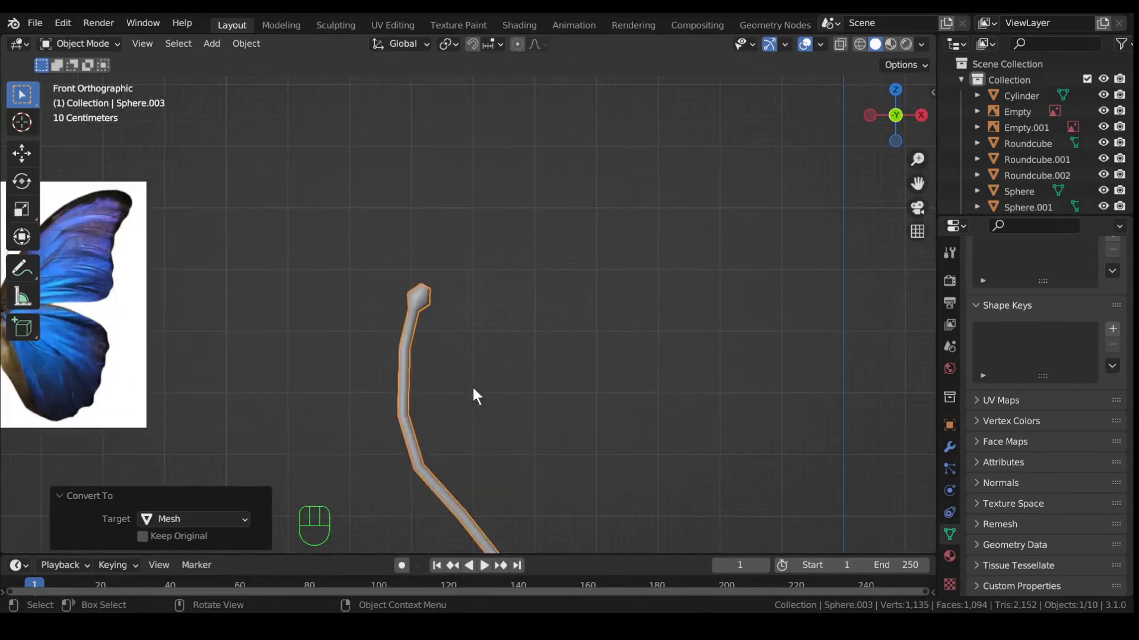
Fill the open end at the tip of the antenna's club with a face and return to Object Mode.
key("Tab")
middle_click_drag(436, 291, 409, 352)
scroll(406, 343, "down", 5)
left_click_drag(427, 344, 459, 382)
key("KP_Decimal")
left_click(617, 340)
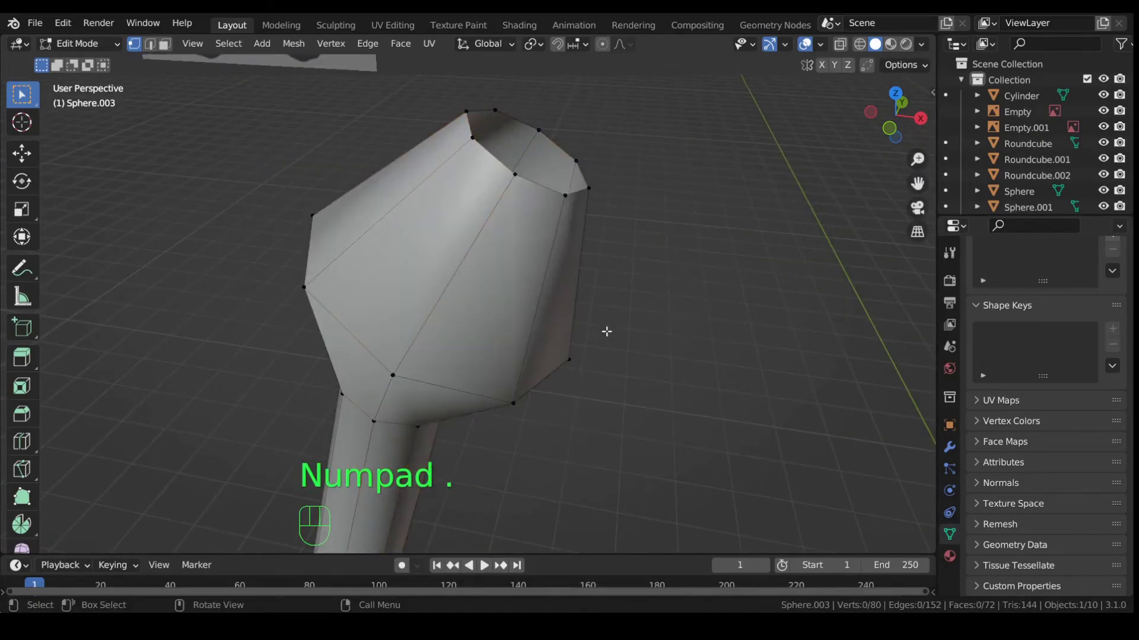
left_click_drag(447, 81, 645, 245)
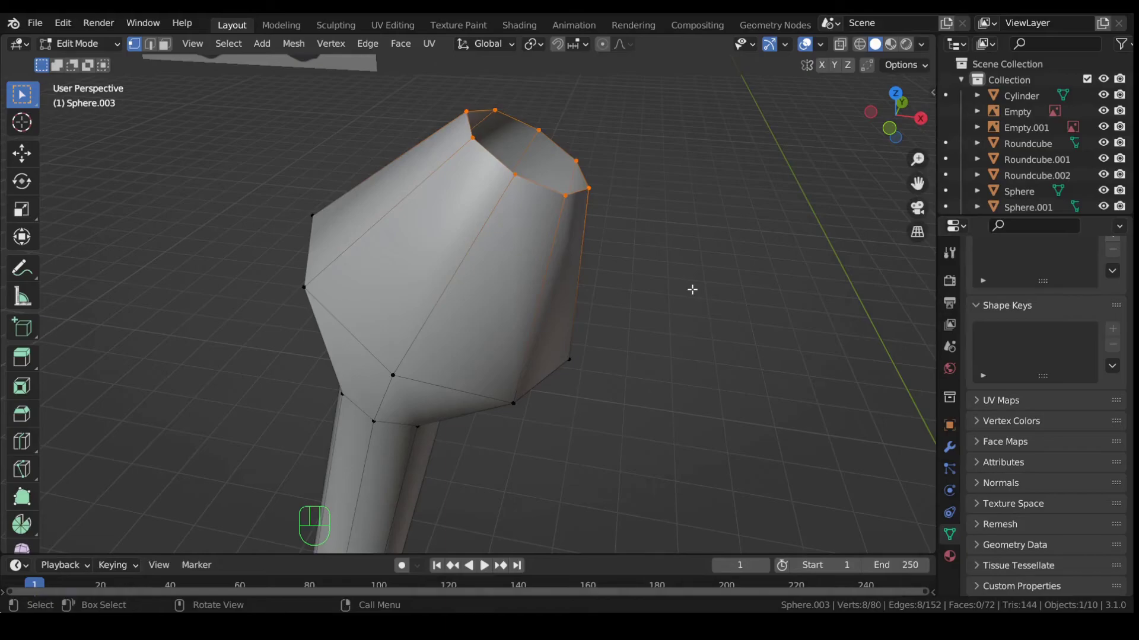
key("f")
scroll(691, 287, "down", 8)
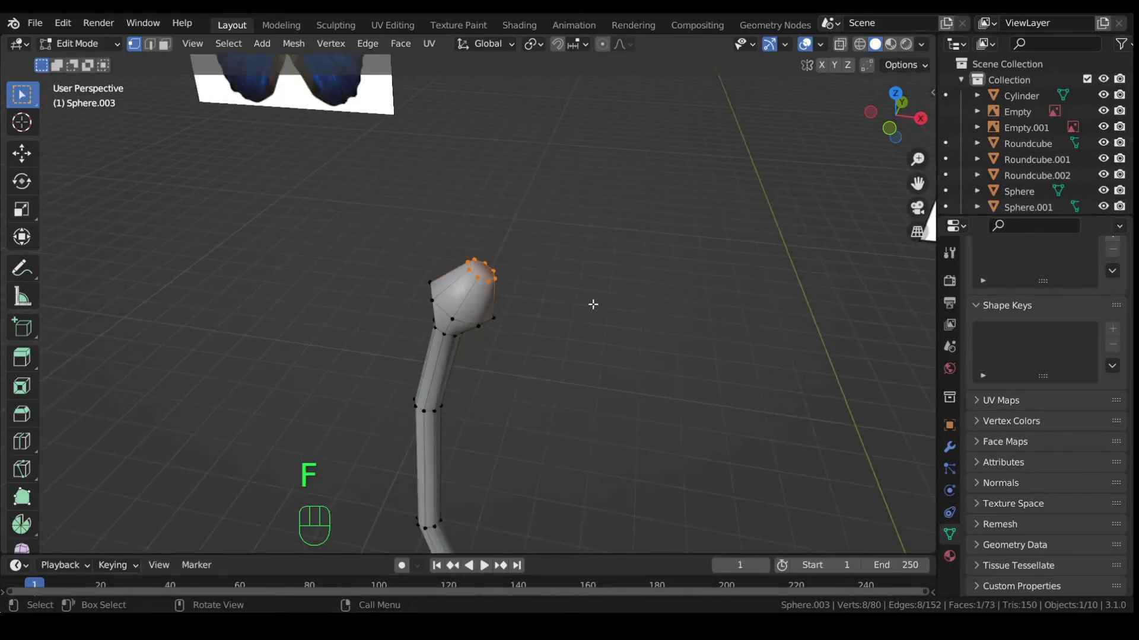
middle_click_drag(546, 434, 541, 215, "shift")
key("Tab")
Close the open foot end of the front leg with a face and return to Object Mode.
left_click(534, 246)
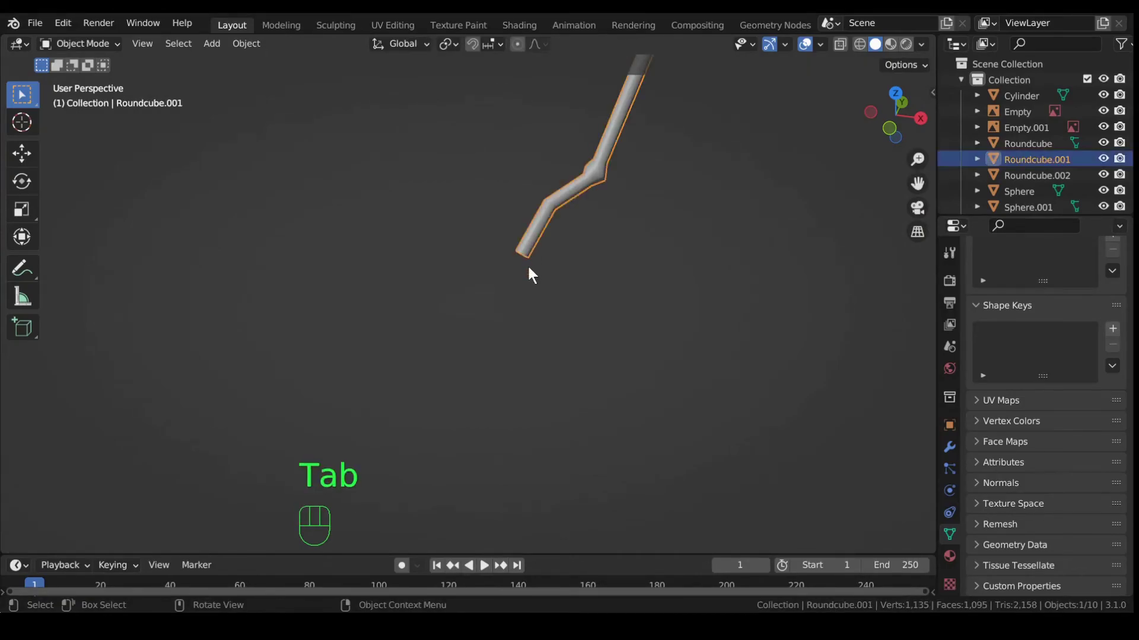
key("Tab")
scroll(526, 291, "up", 3)
middle_click_drag(527, 291, 597, 234)
left_click_drag(391, 266, 452, 330)
key("KP_Decimal")
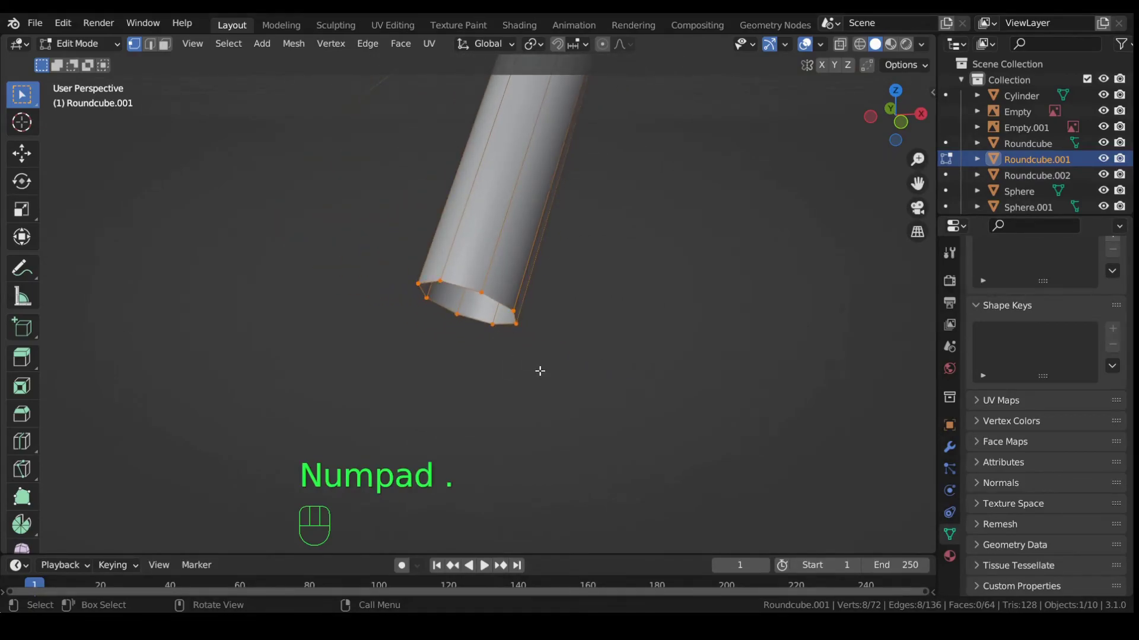
key("f")
scroll(584, 336, "down", 10)
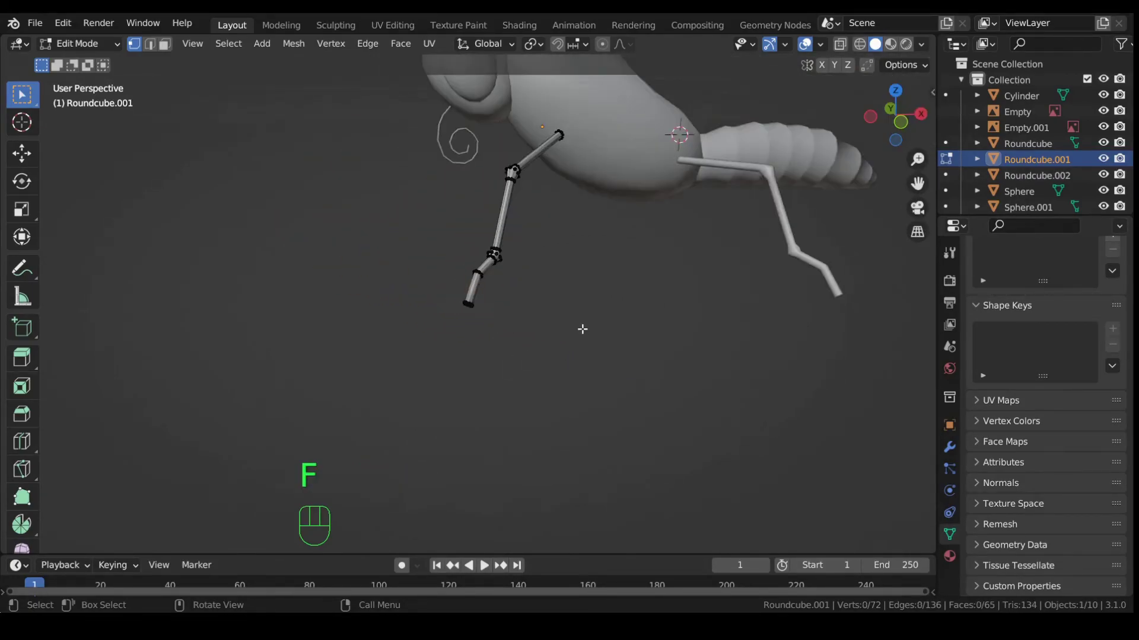
middle_click_drag(602, 296, 492, 320)
scroll(544, 322, "up", 3)
scroll(492, 320, "up", 4)
middle_click_drag(492, 278, 502, 375, "shift")
middle_click_drag(503, 333, 380, 297)
scroll(375, 293, "up", 2)
key("Tab")
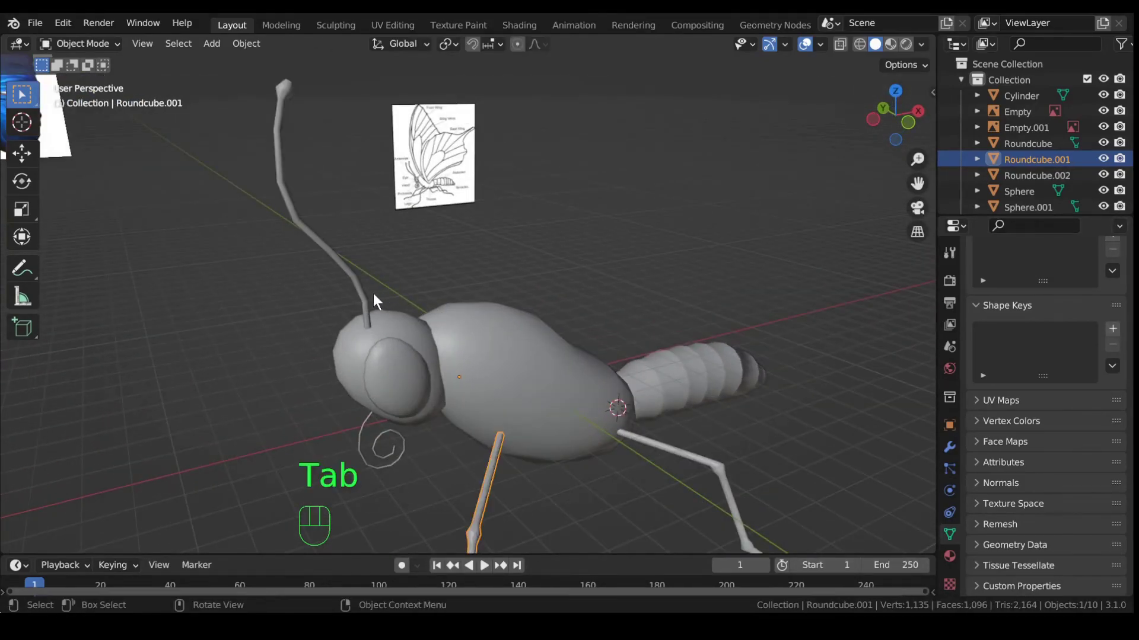
Select the antenna's base vertex ring with X-ray on and snap the 3D cursor to it.
left_click(363, 299)
scroll(383, 337, "up", 2)
scroll(382, 338, "down", 3)
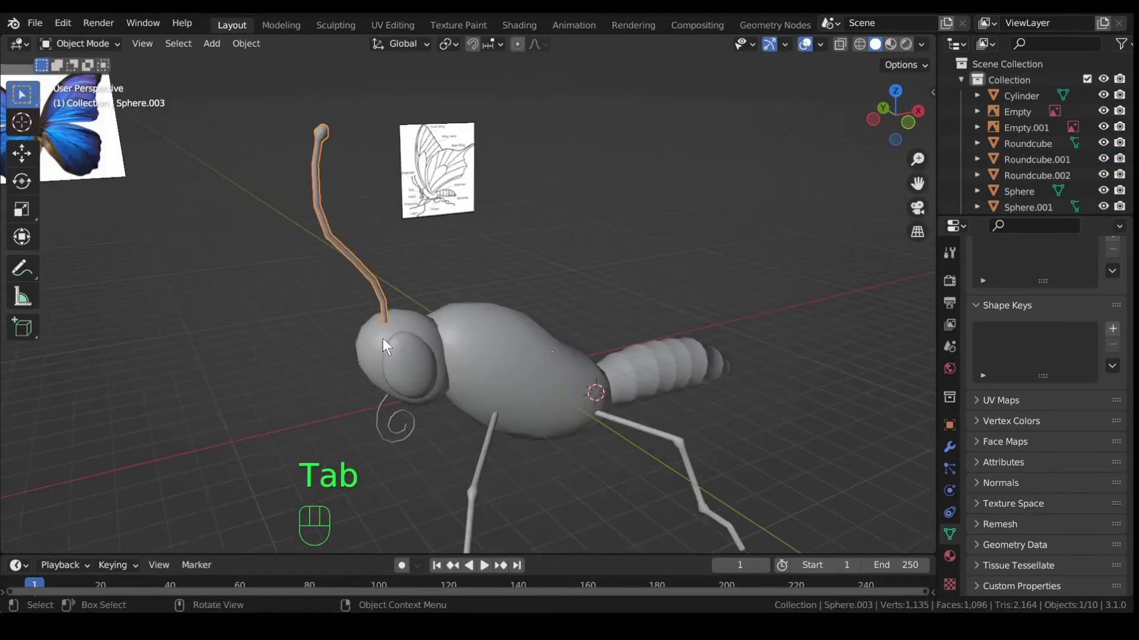
key("alt+z")
scroll(379, 341, "up", 2)
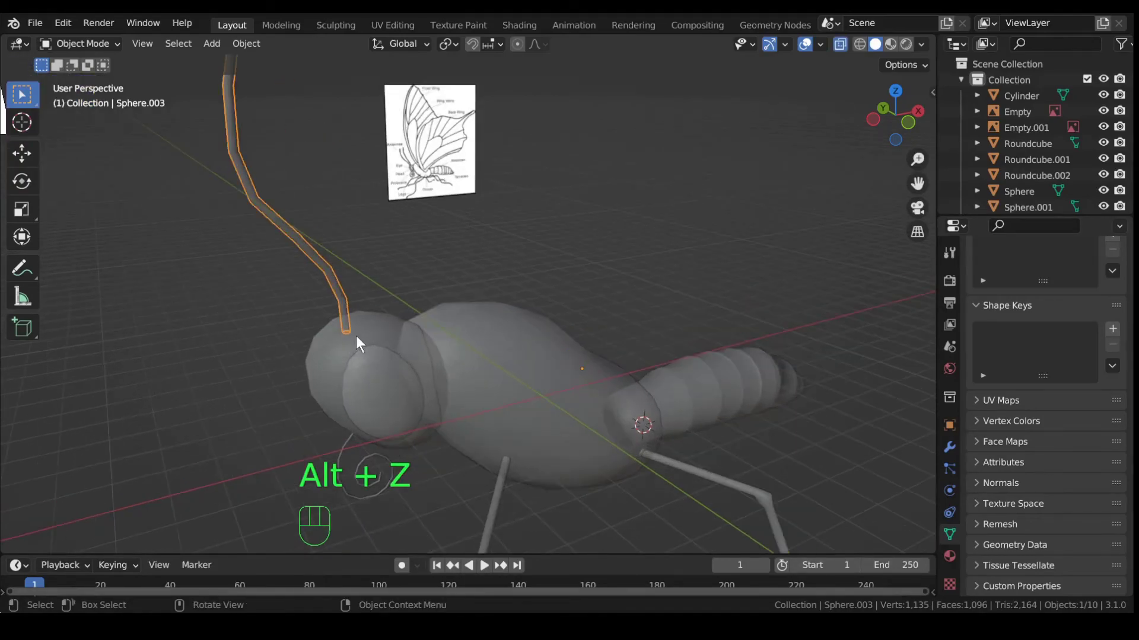
key("Tab")
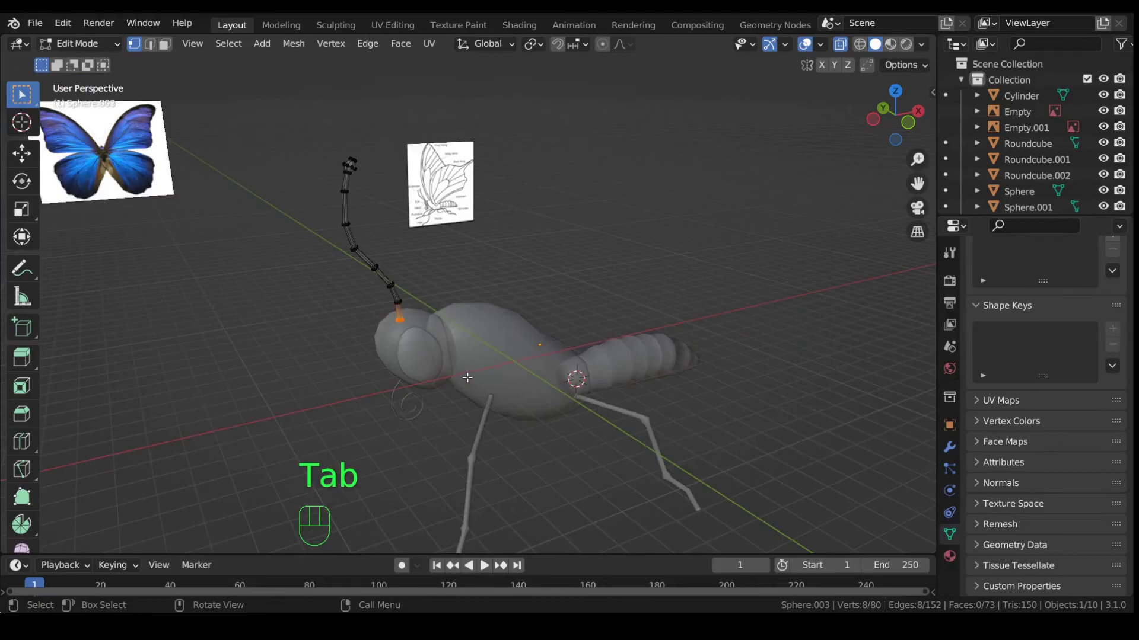
key("shift+s")
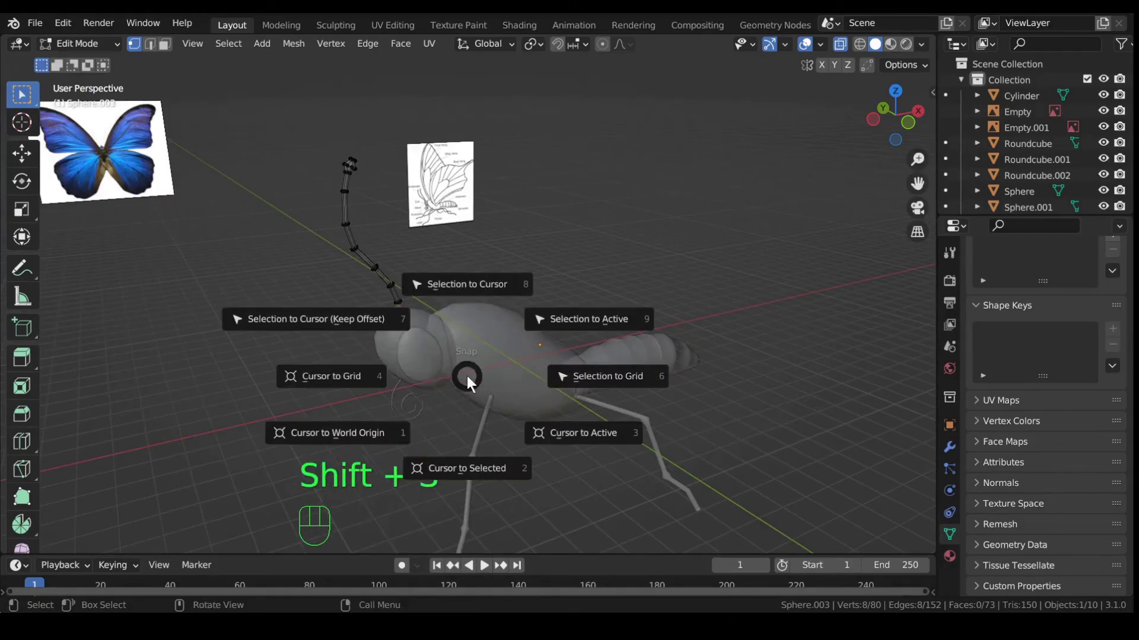
left_click(474, 468)
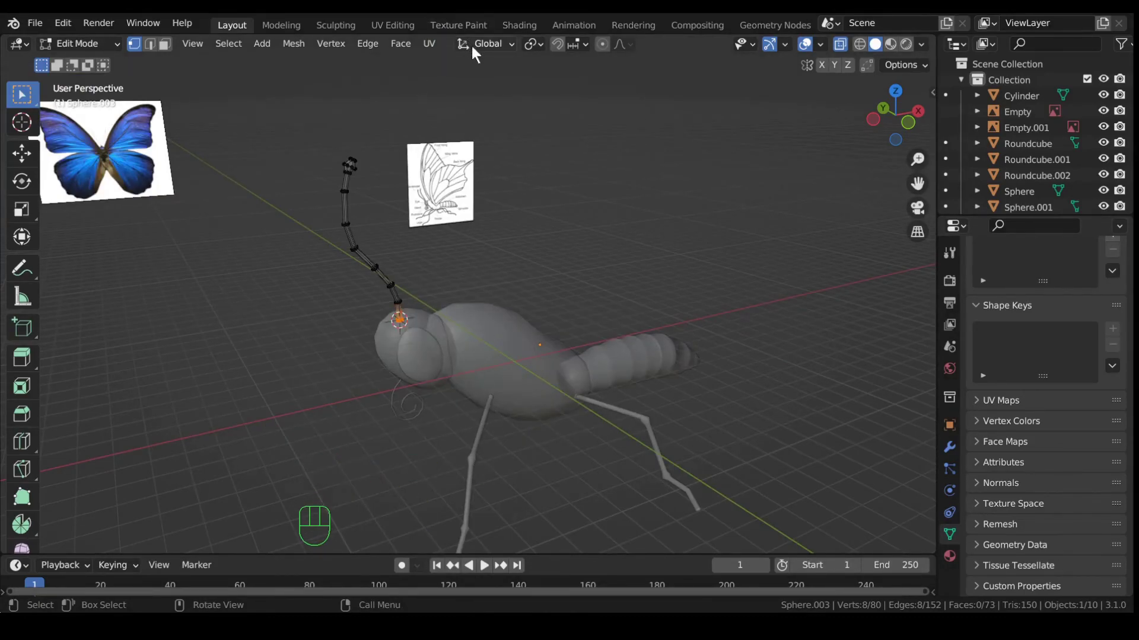
Set the transform pivot point to 3D Cursor and return to Object Mode.
left_click(533, 42)
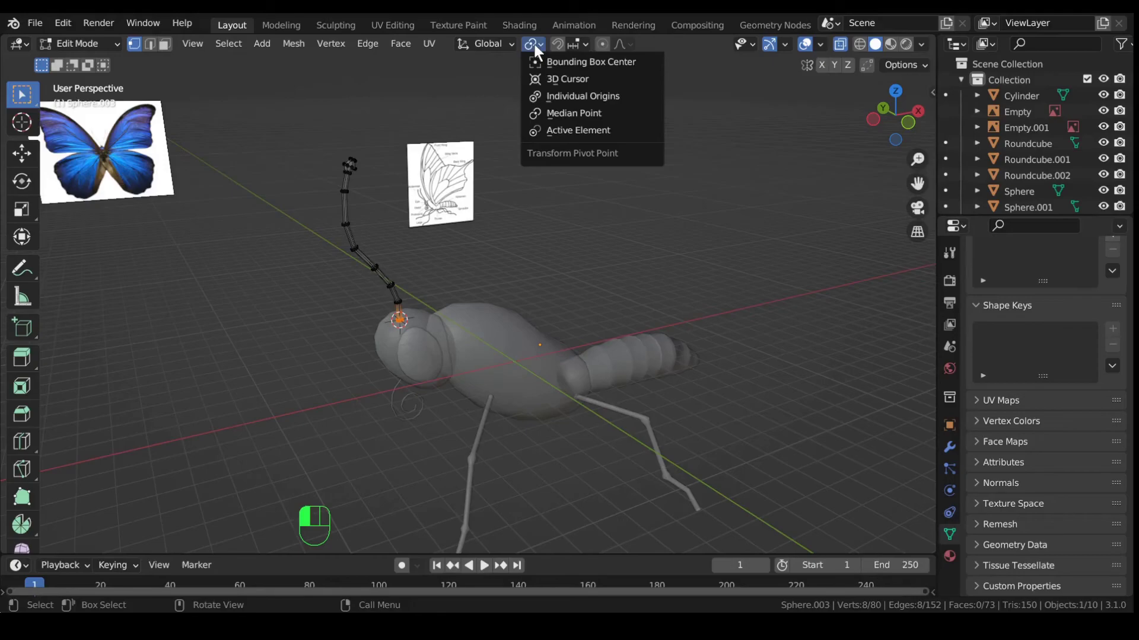
left_click(557, 76)
middle_click_drag(528, 207, 430, 295)
key("Tab")
In left orthographic view, rotate the antenna outward about its base by about 19.8°.
middle_click_drag(275, 302, 282, 279)
key("KP_1")
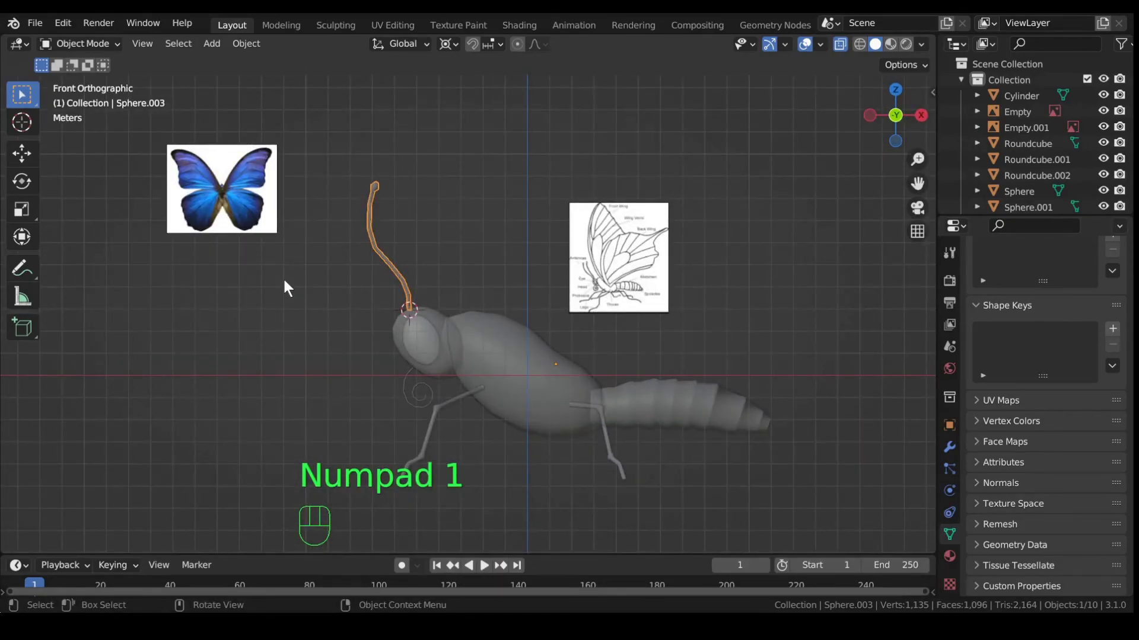
key("KP_3")
key("KP_9")
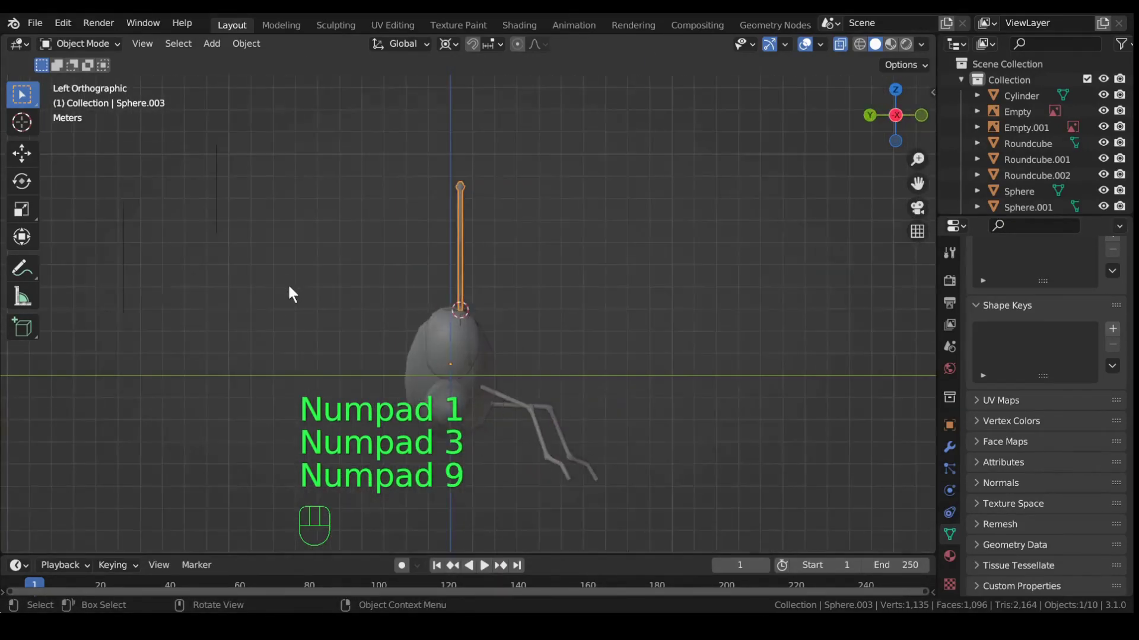
scroll(521, 333, "up", 2)
key("alt+z")
scroll(522, 332, "up", 2)
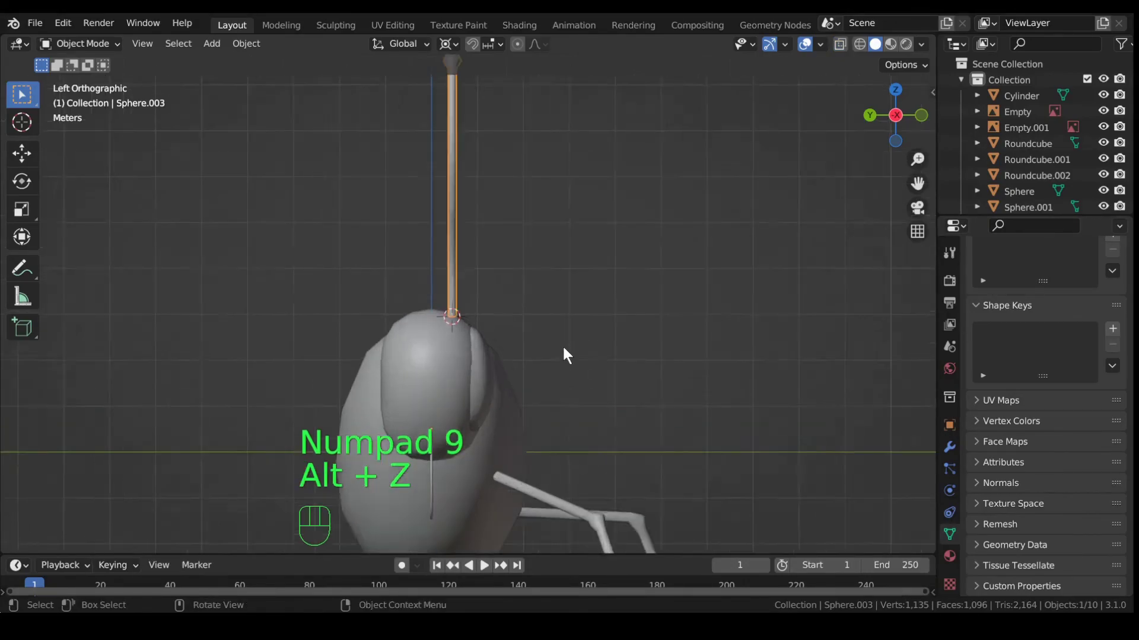
scroll(561, 343, "down", 1)
key("r")
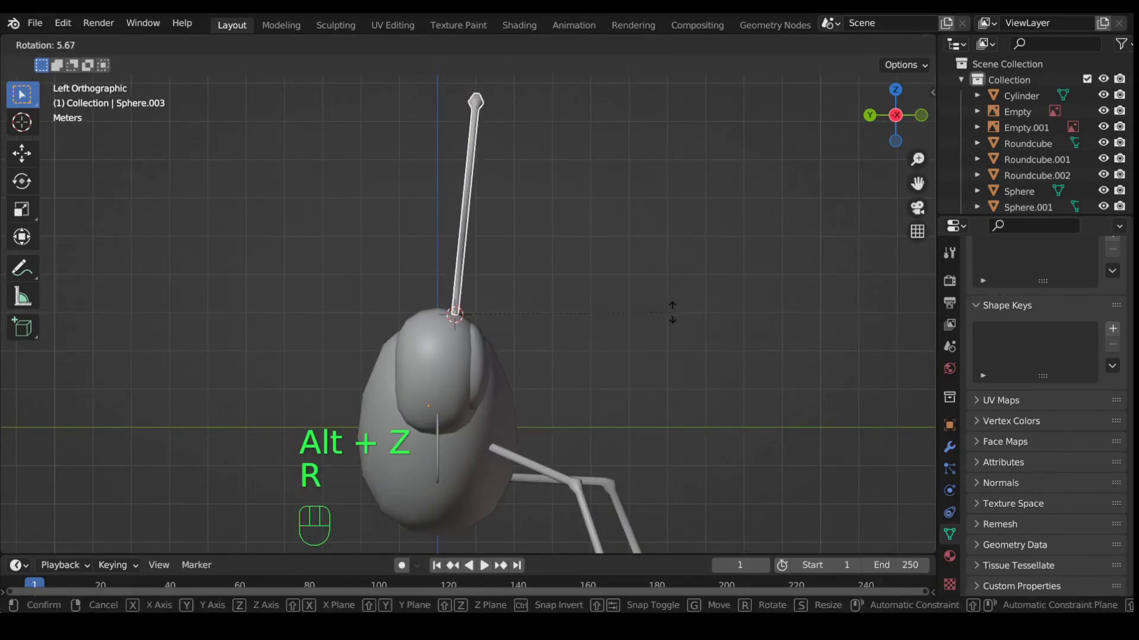
left_click(707, 375)
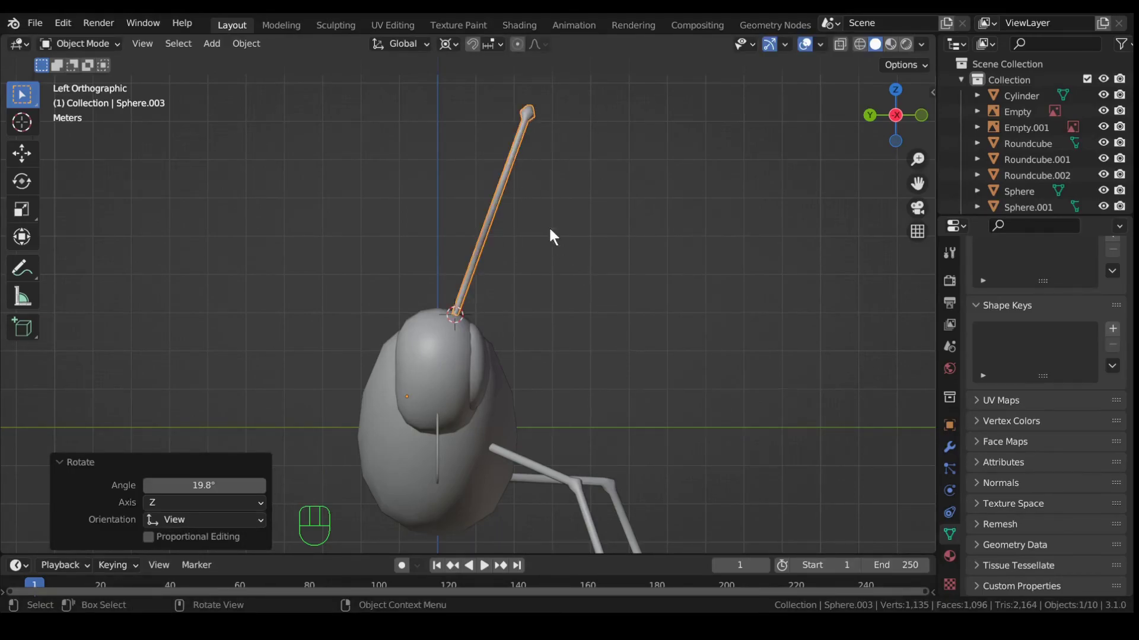
Bow the antenna outward by moving its middle vertex ring about 0.53 m with smooth proportional editing at a size of about 4.18 m.
key("Tab")
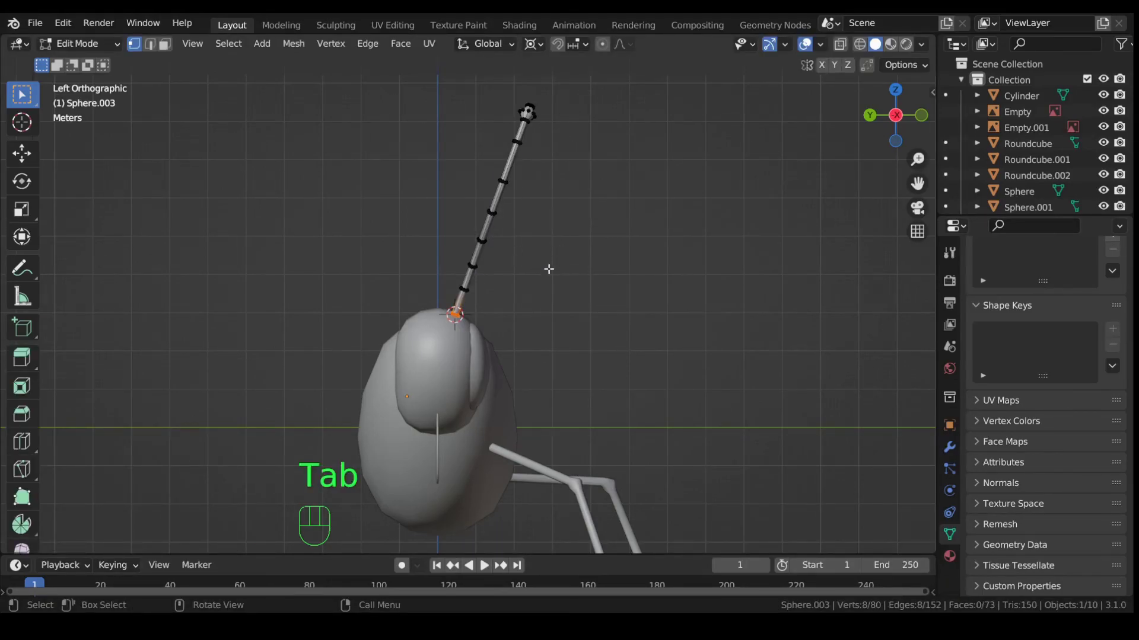
key("alt+z")
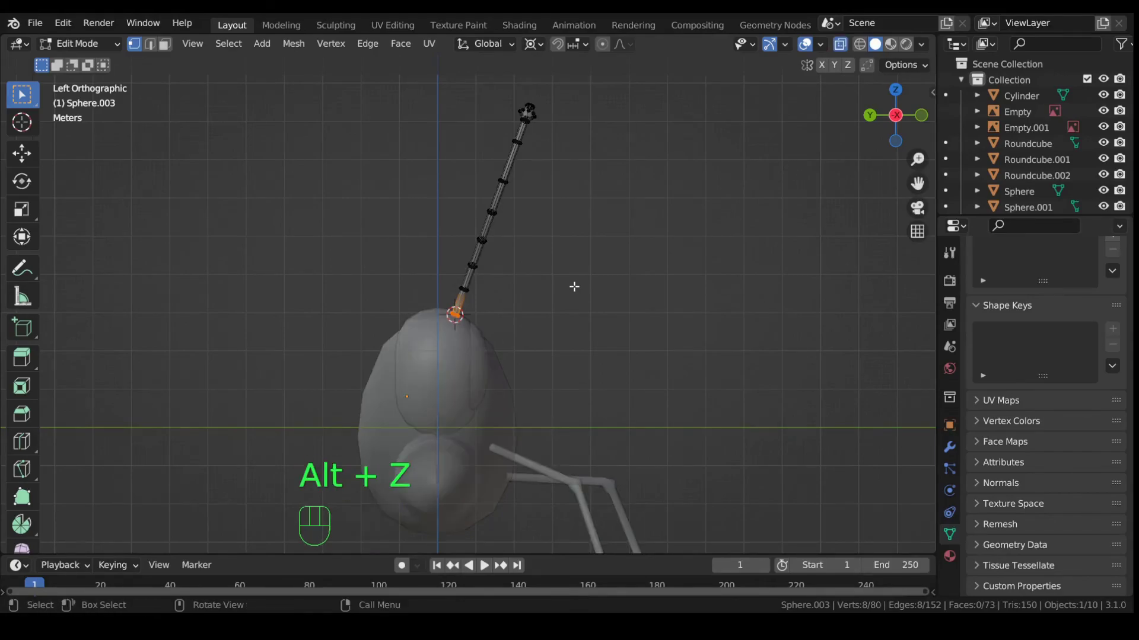
left_click_drag(480, 197, 548, 247)
left_click_drag(480, 207, 522, 231)
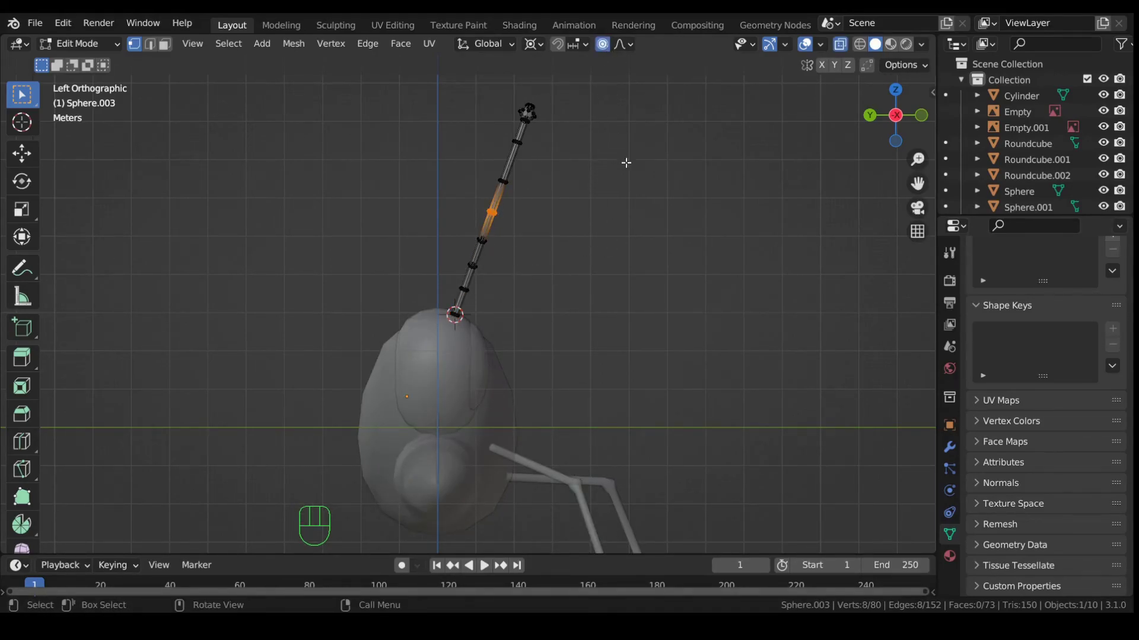
key("g")
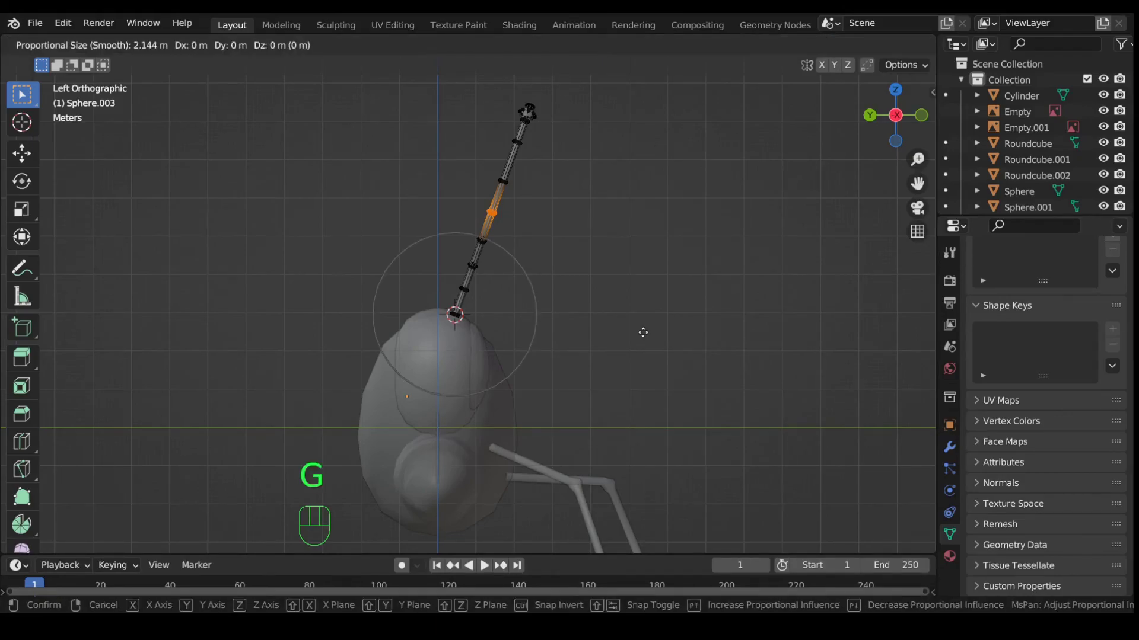
scroll(647, 334, "down", 5)
scroll(659, 338, "down", 2)
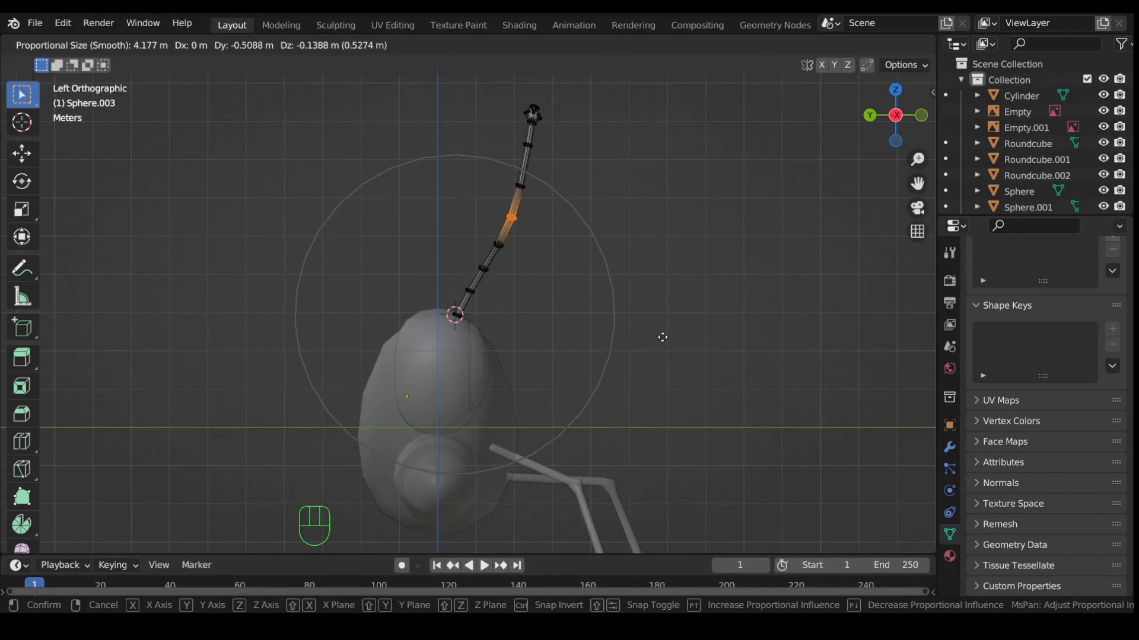
left_click(663, 337)
middle_click_drag(694, 296, 561, 232)
key("Tab")
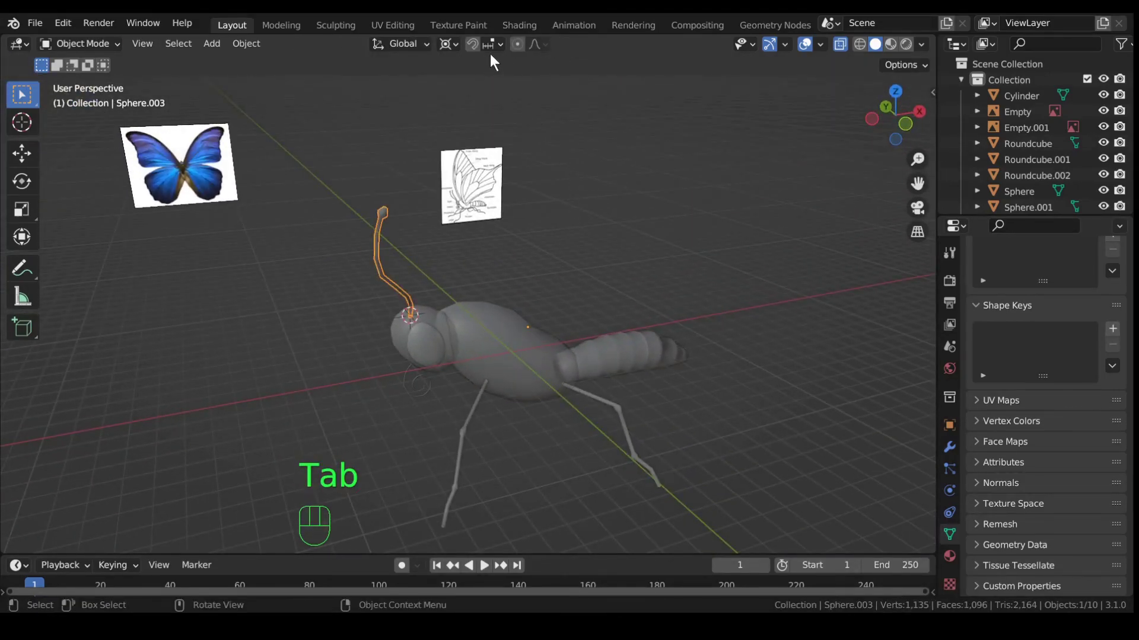
Set the transform pivot point to Median Point and turn off X-ray display.
left_click(441, 46)
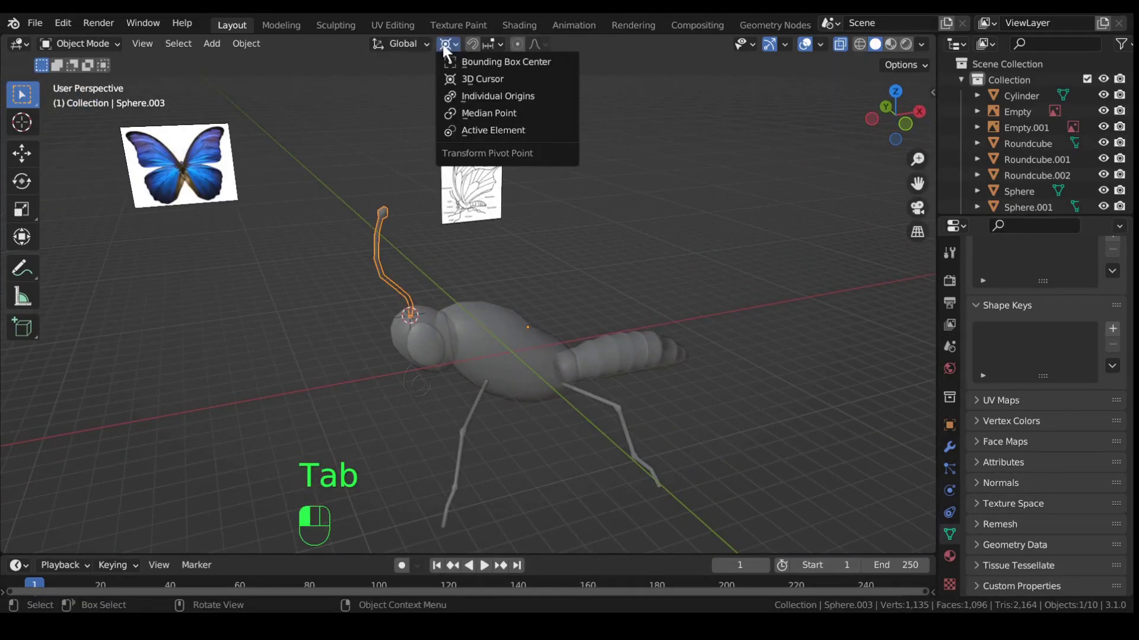
left_click(485, 112)
middle_click_drag(585, 272, 623, 353)
key("alt+z")
left_click(615, 307)
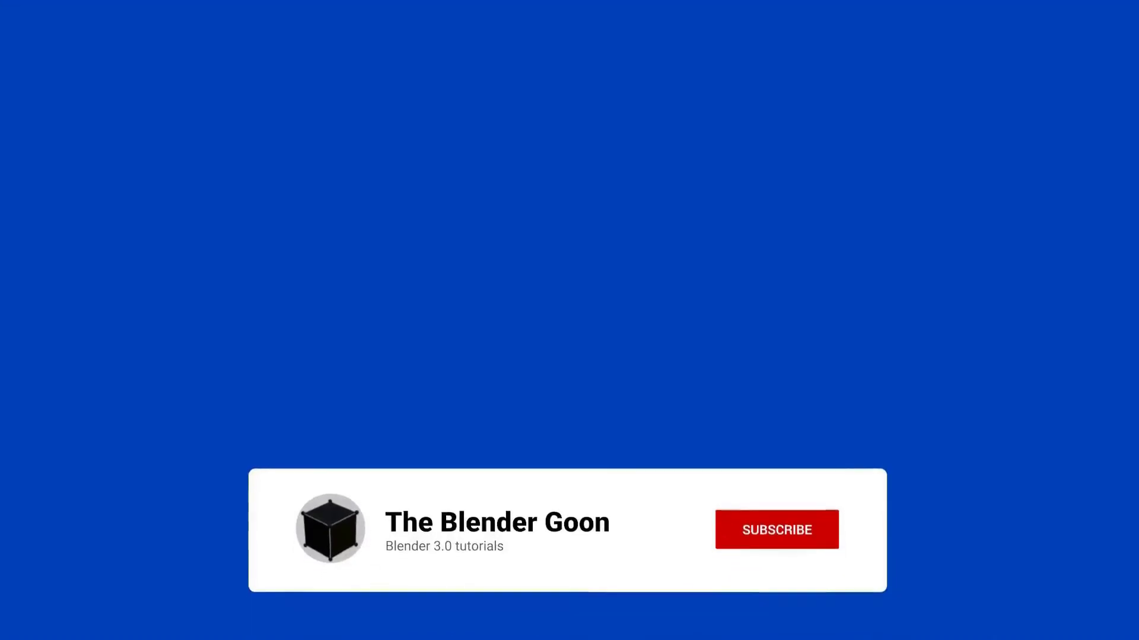